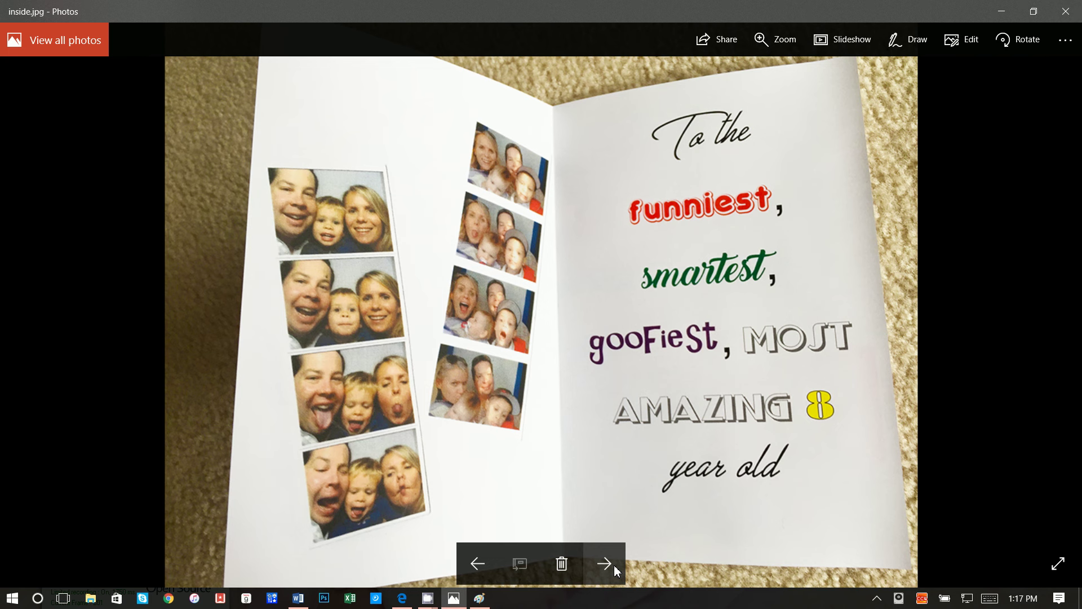
Switch to the web browser and look through the YouTube channel's uploaded Word tutorial videos
click(412, 602)
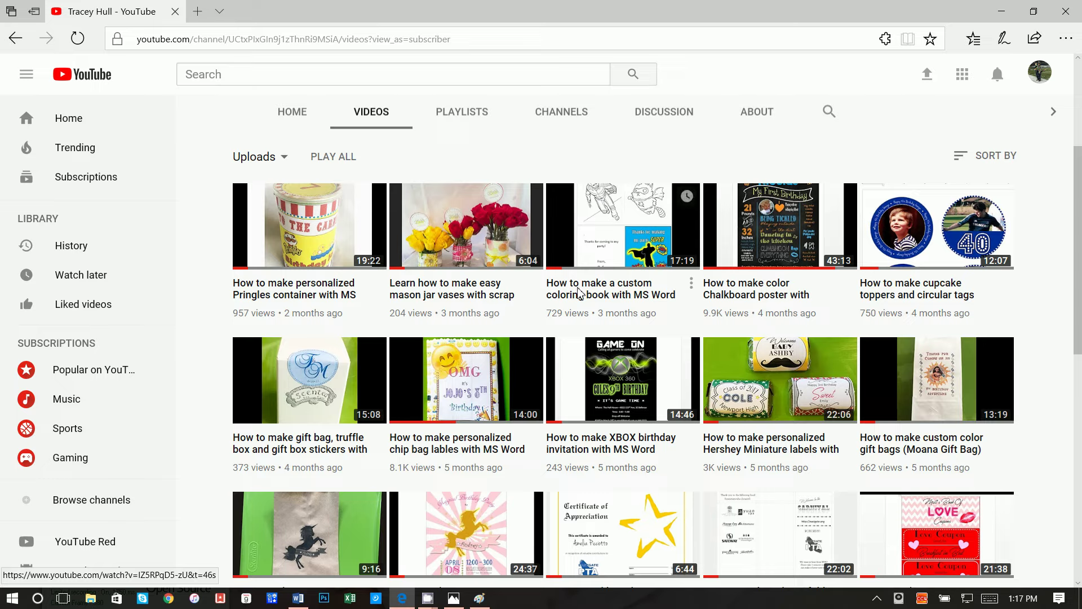
scroll(586, 316, down, 2)
scroll(586, 315, down, 3)
scroll(586, 315, down, 2)
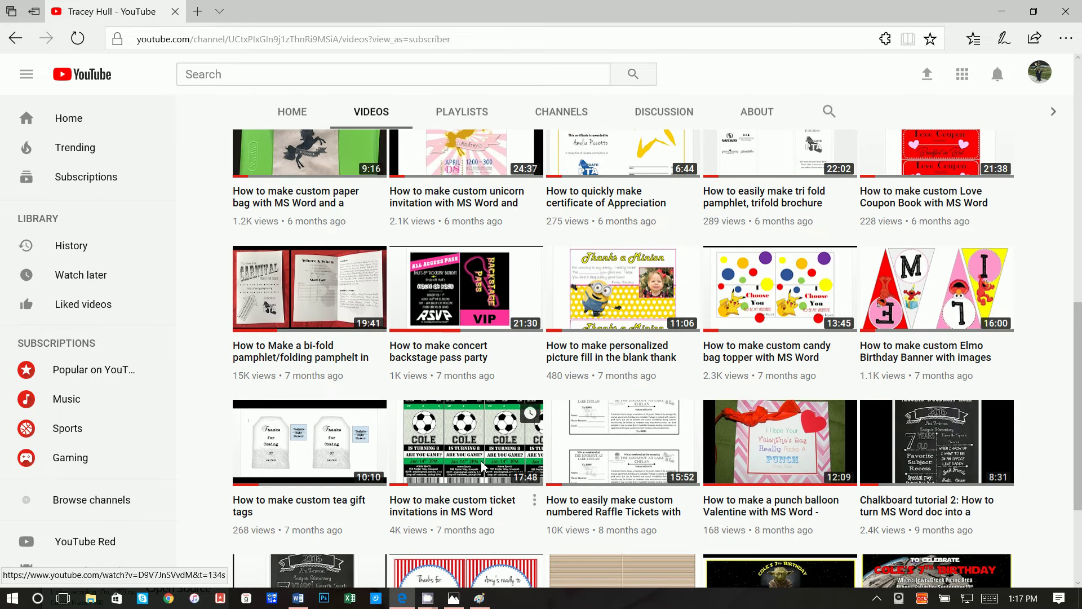
scroll(482, 466, down, 3)
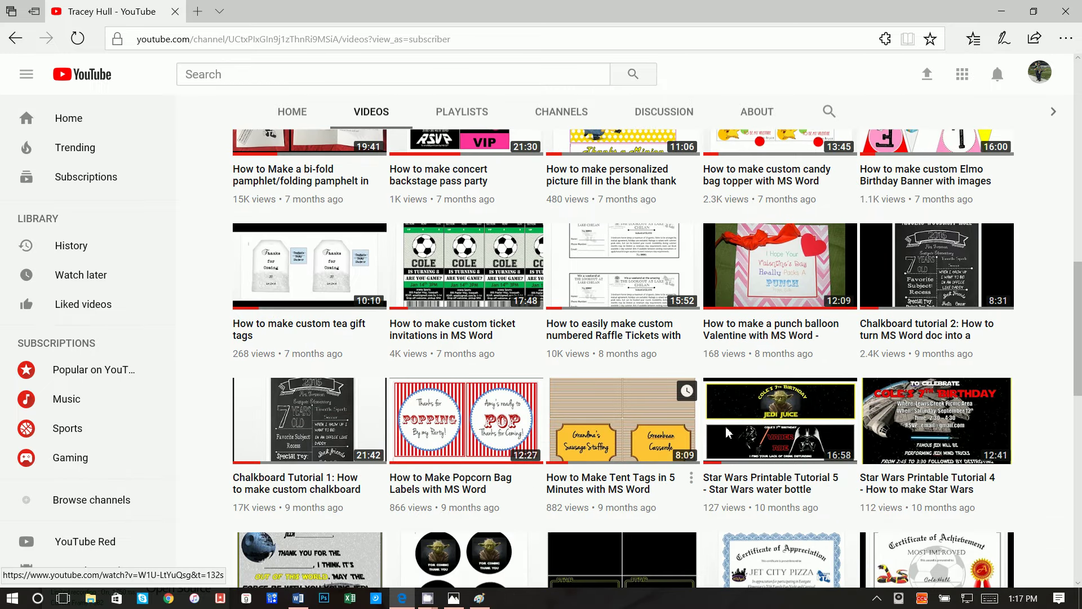
scroll(637, 440, down, 5)
scroll(731, 432, down, 1)
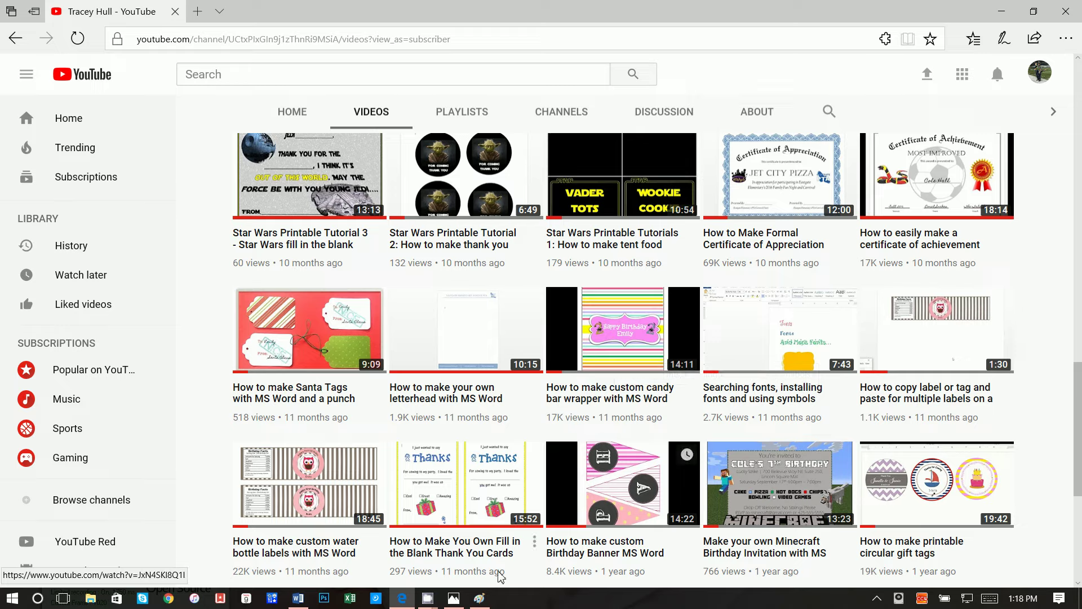
mouse_move(429, 602)
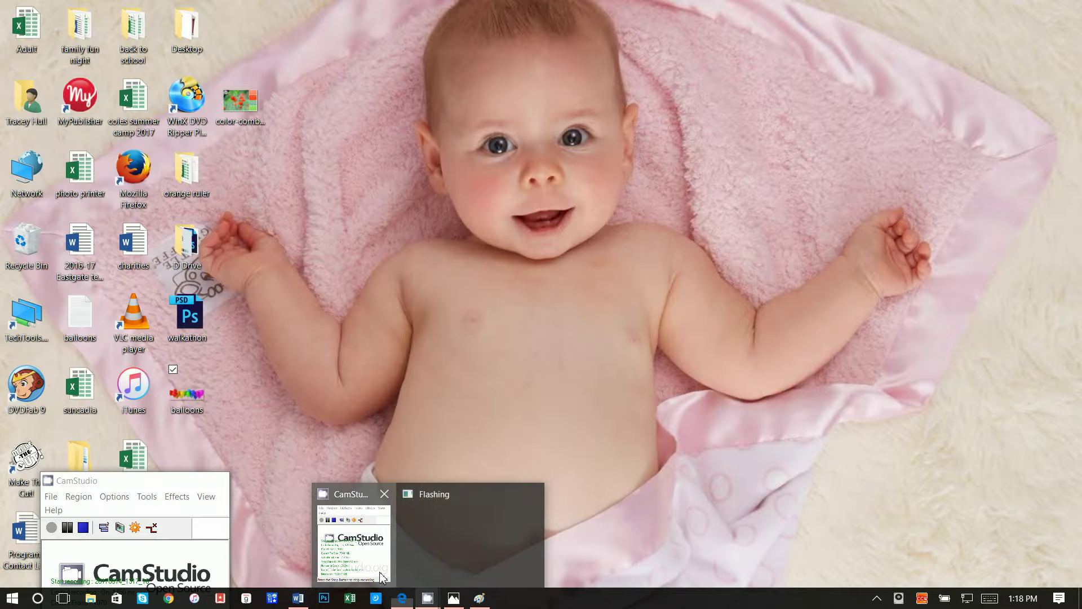
click(353, 541)
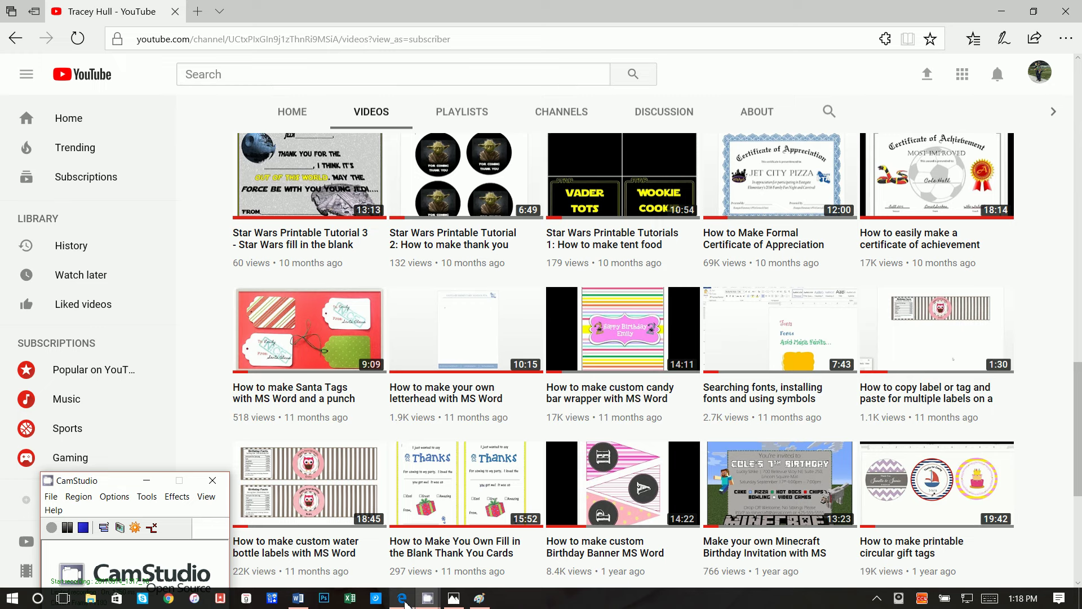
mouse_move(405, 602)
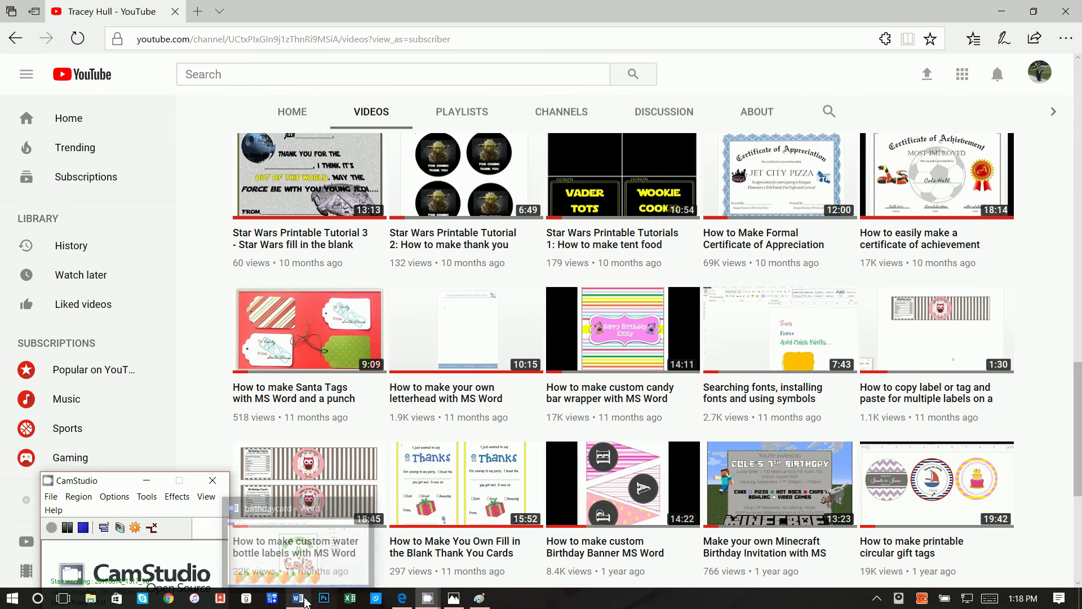
Switch to Word, maximize the birthdaycard document and examine its cover page and inside page
click(304, 601)
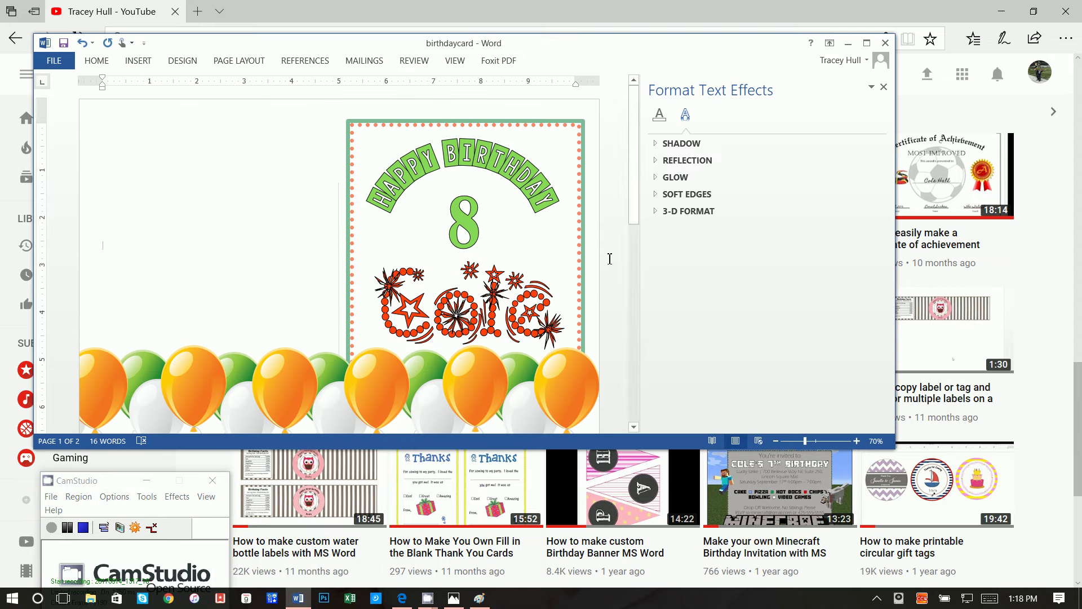
click(865, 43)
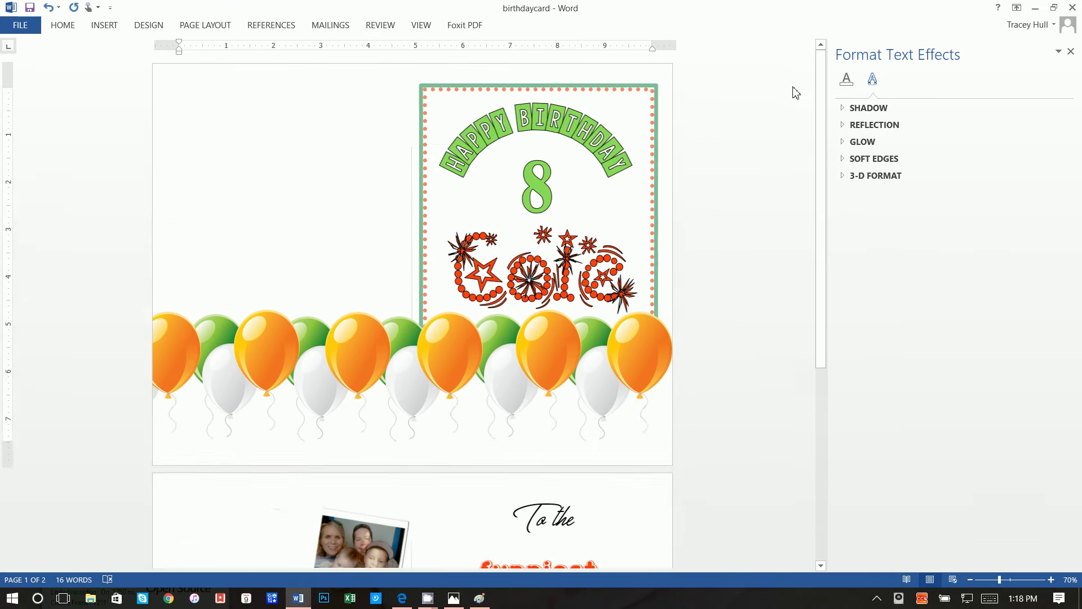
scroll(594, 354, down, 3)
scroll(594, 353, down, 5)
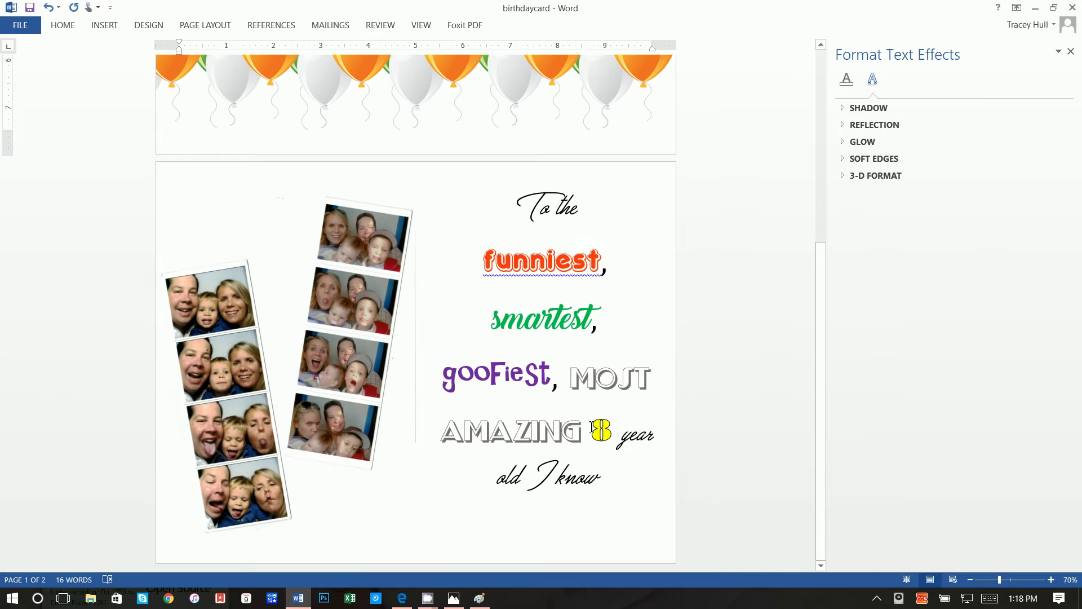
scroll(592, 427, up, 7)
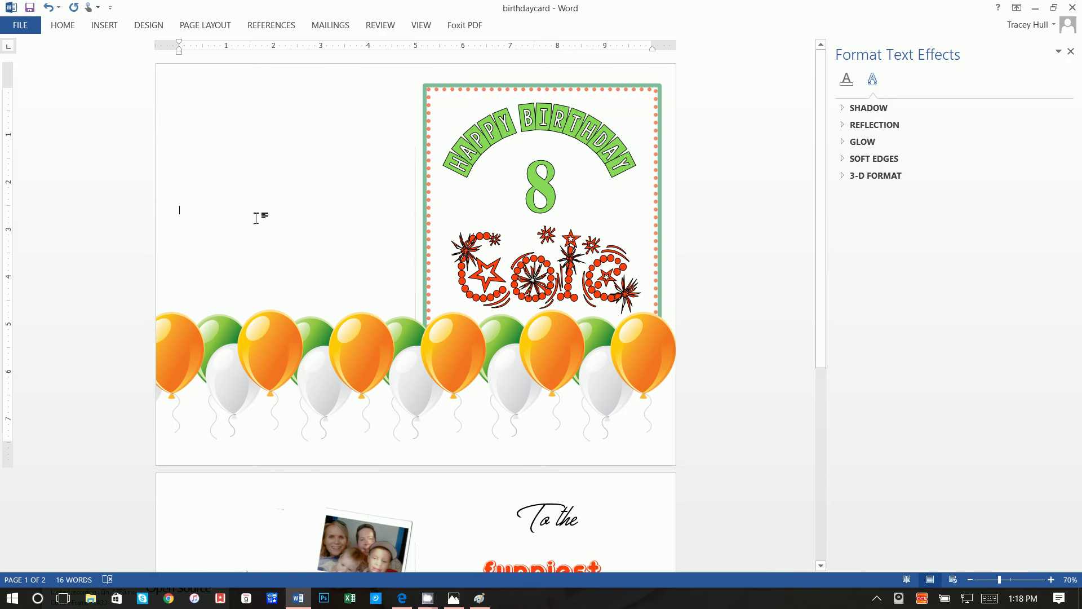
scroll(273, 256, down, 7)
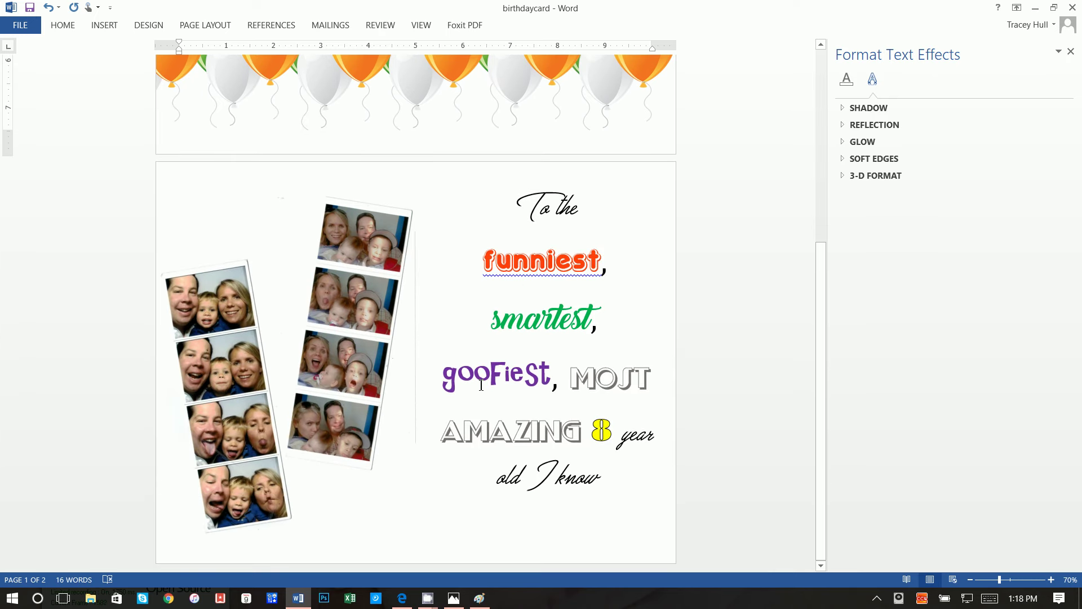
Create a new blank document
click(23, 26)
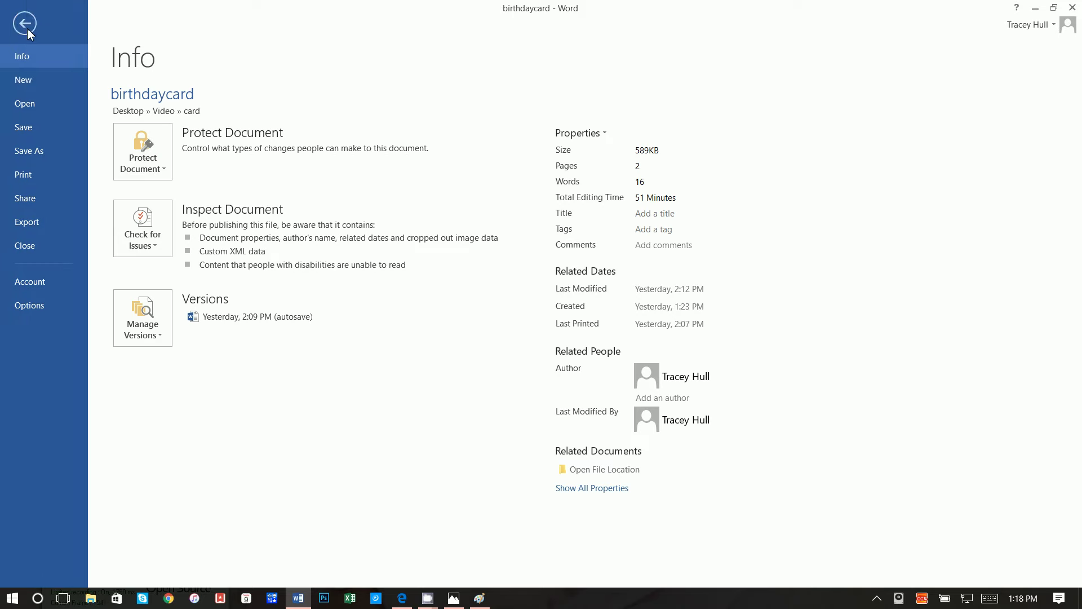
click(25, 80)
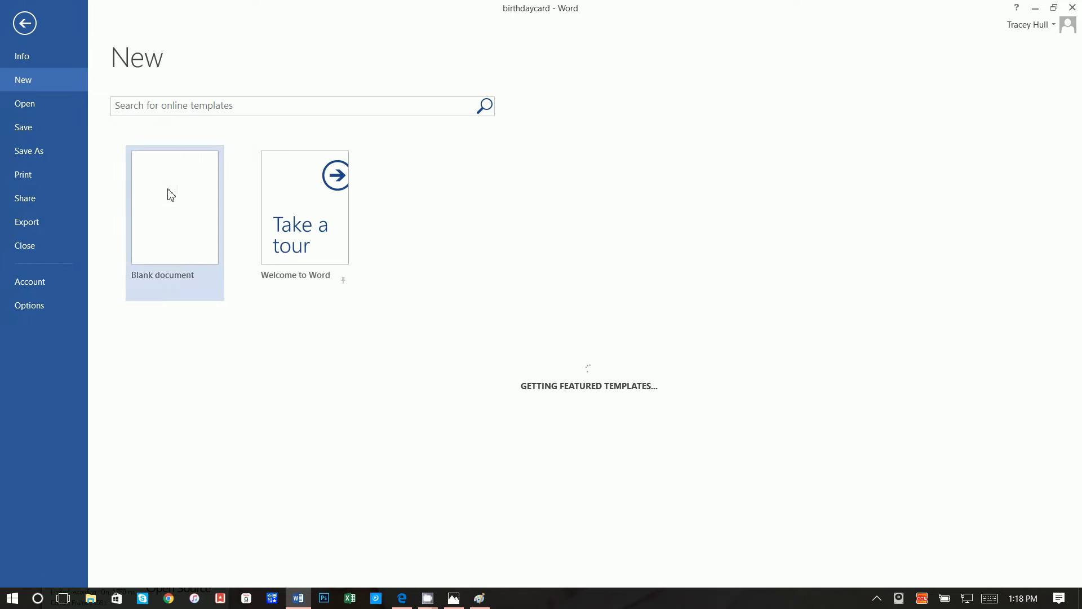
click(175, 217)
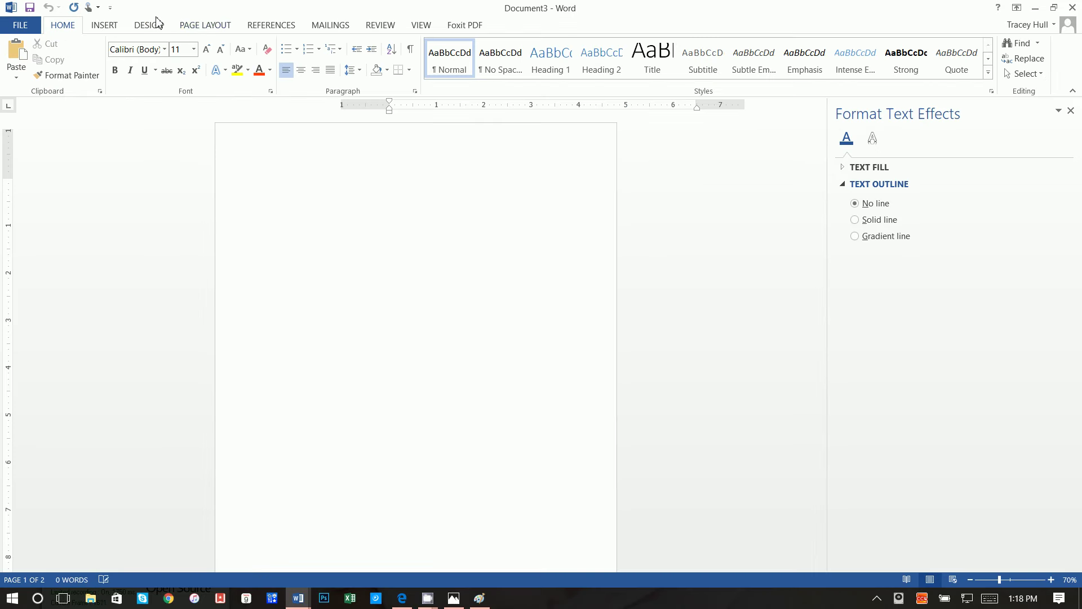
Set the page orientation to landscape and apply narrow 0.5-inch margins
click(184, 25)
click(51, 56)
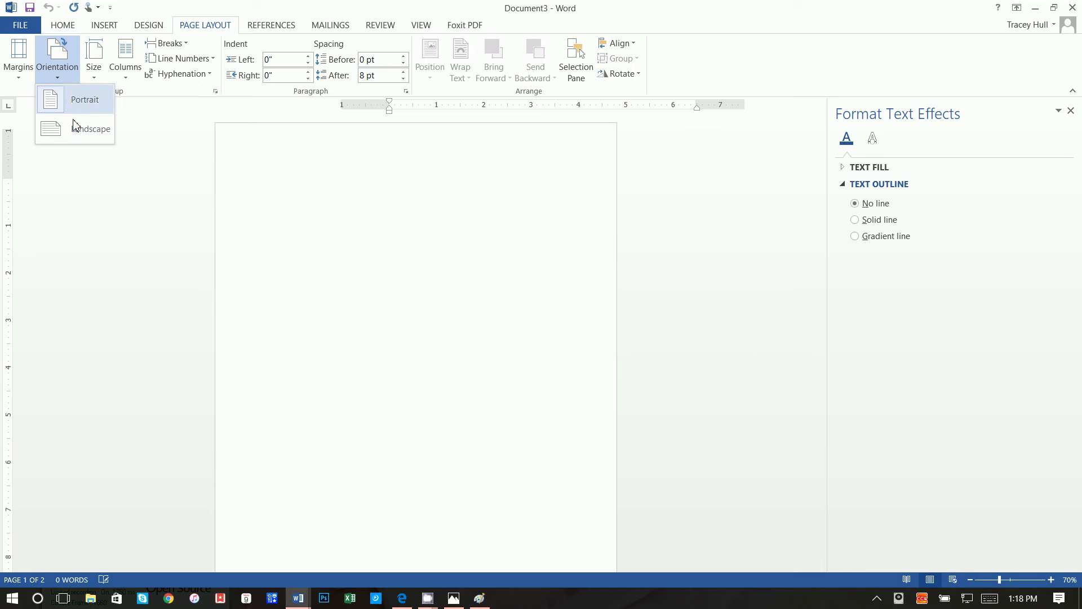
click(77, 131)
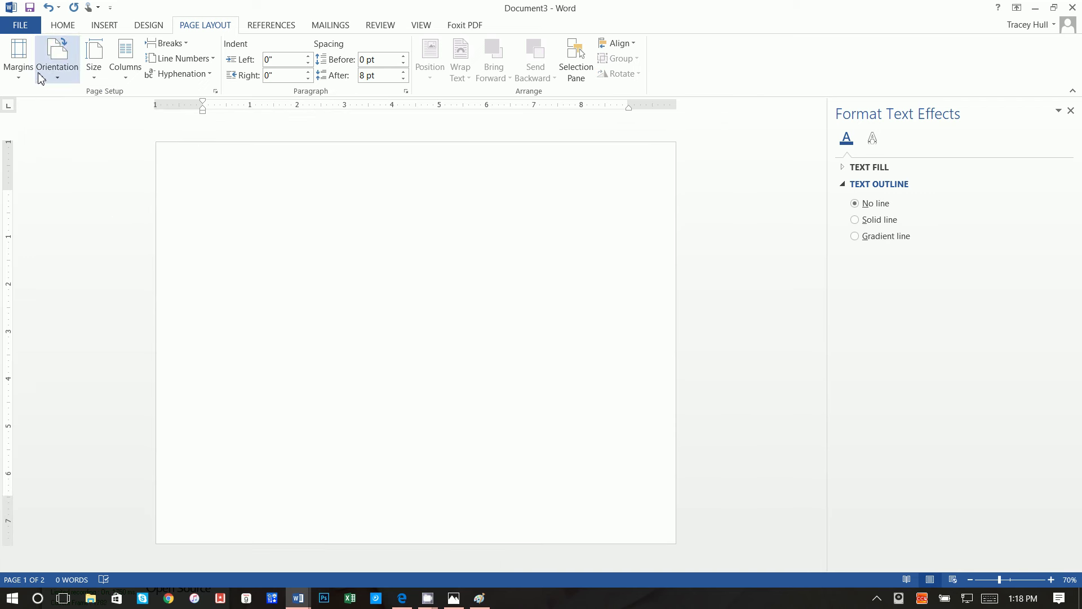
click(19, 56)
click(48, 176)
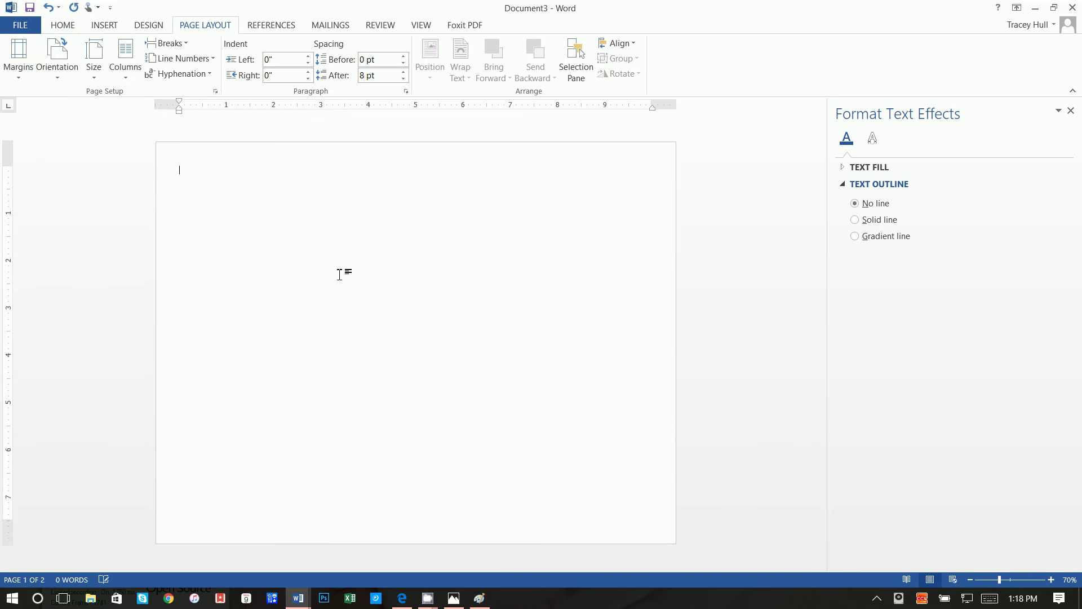
Insert a blank page to give the card a second page for the inside, then return to the first page
click(105, 28)
click(44, 59)
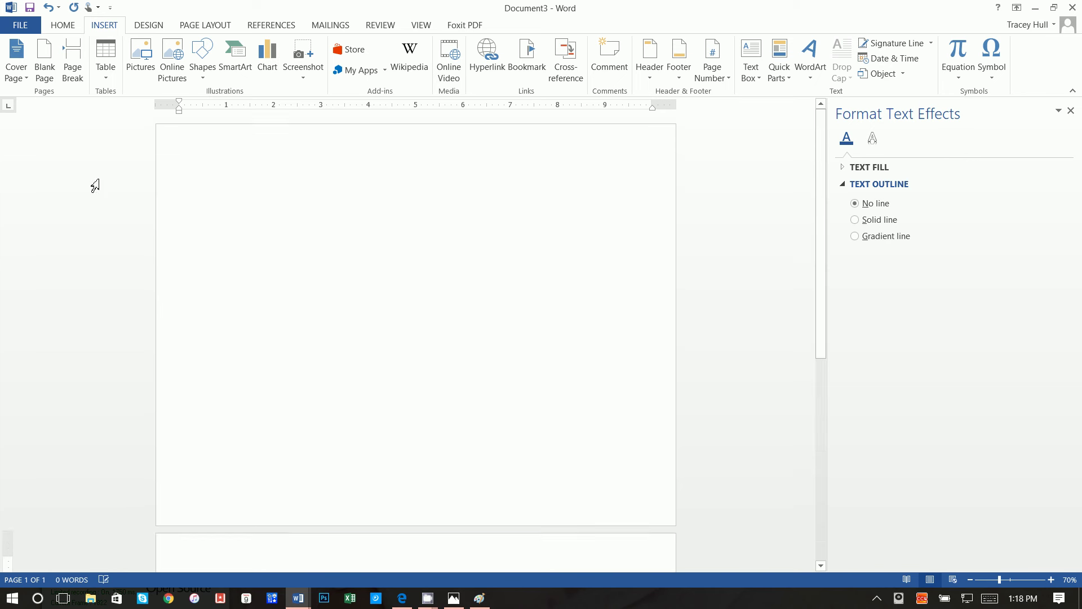
scroll(326, 358, down, 6)
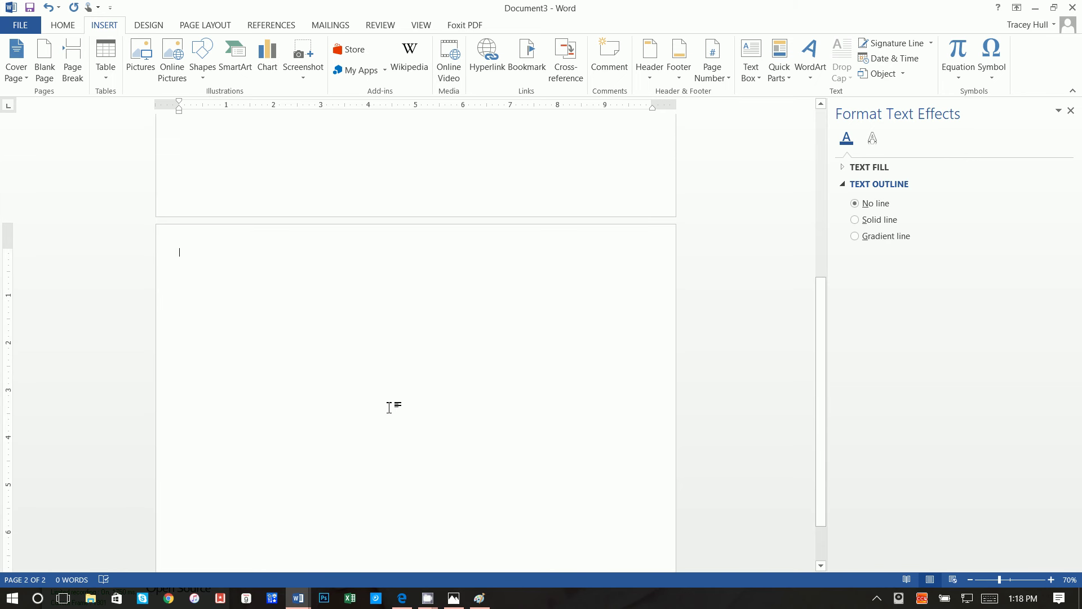
scroll(389, 405, down, 2)
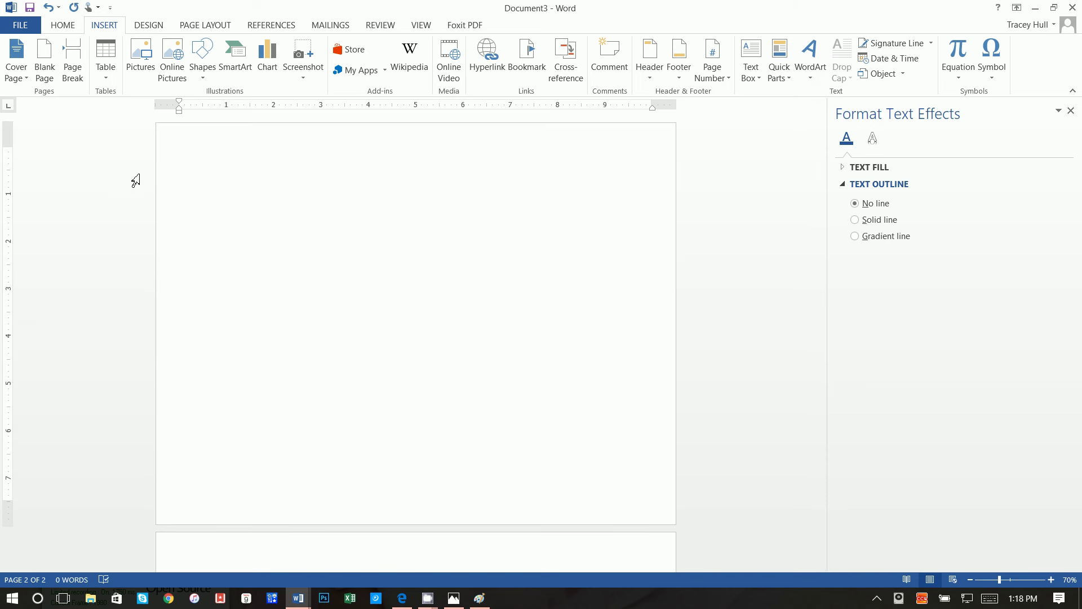
scroll(334, 487, down, 3)
scroll(335, 487, down, 2)
click(321, 442)
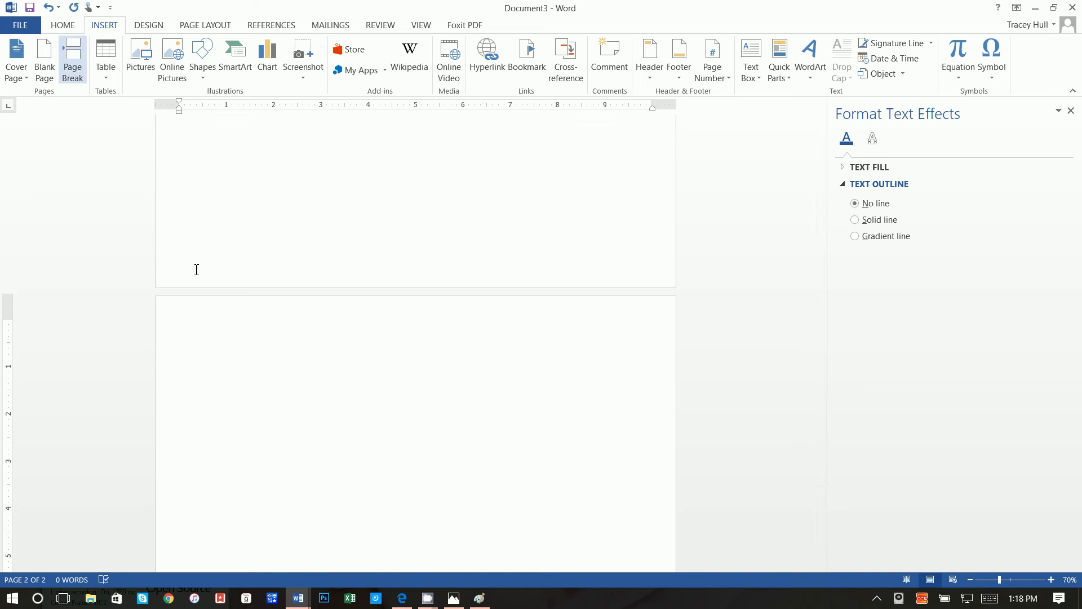
scroll(228, 296, up, 5)
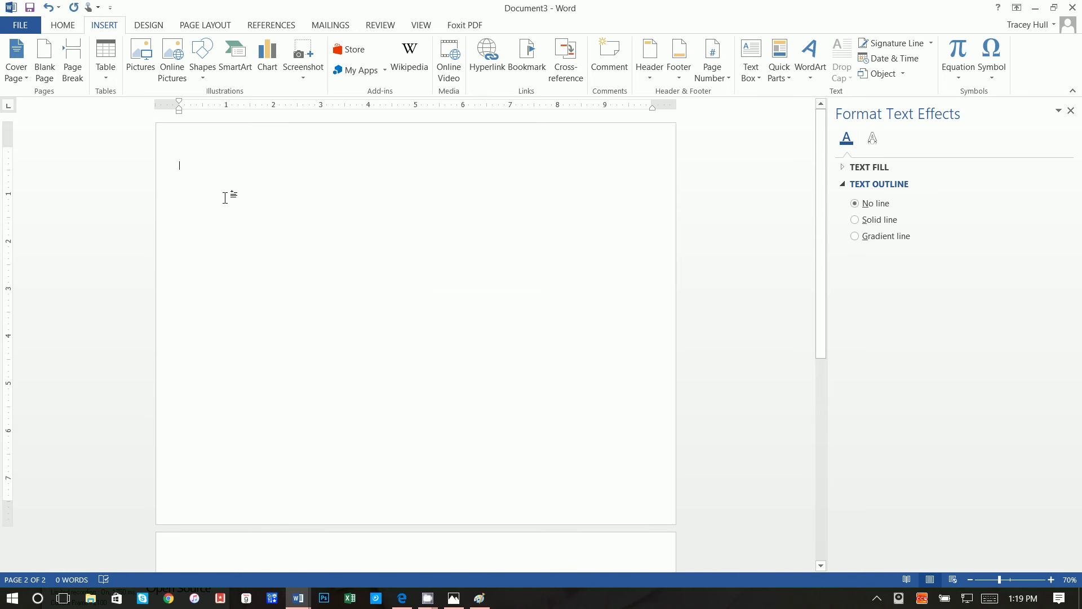
Draw a vertical straight line about 2.9 inches long and move it onto the first page's horizontal centre
click(205, 56)
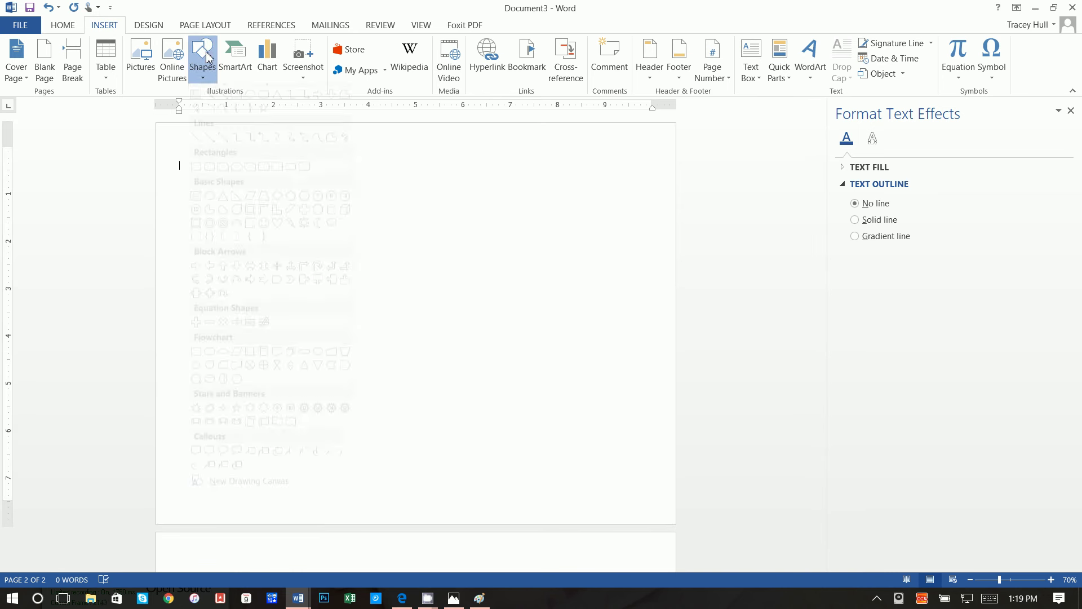
click(211, 111)
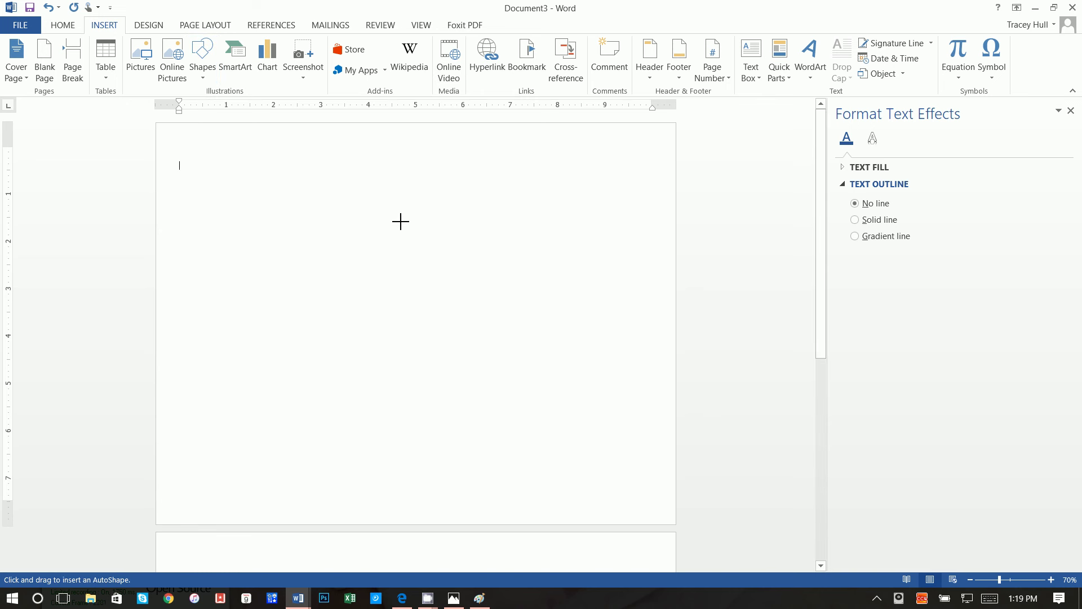
mouse_move(401, 217)
mouse_down()
mouse_move(399, 338)
mouse_move(287, 331)
mouse_move(355, 321)
mouse_move(314, 314)
mouse_move(277, 233)
mouse_move(282, 290)
mouse_move(367, 343)
mouse_move(410, 353)
mouse_move(399, 356)
mouse_up()
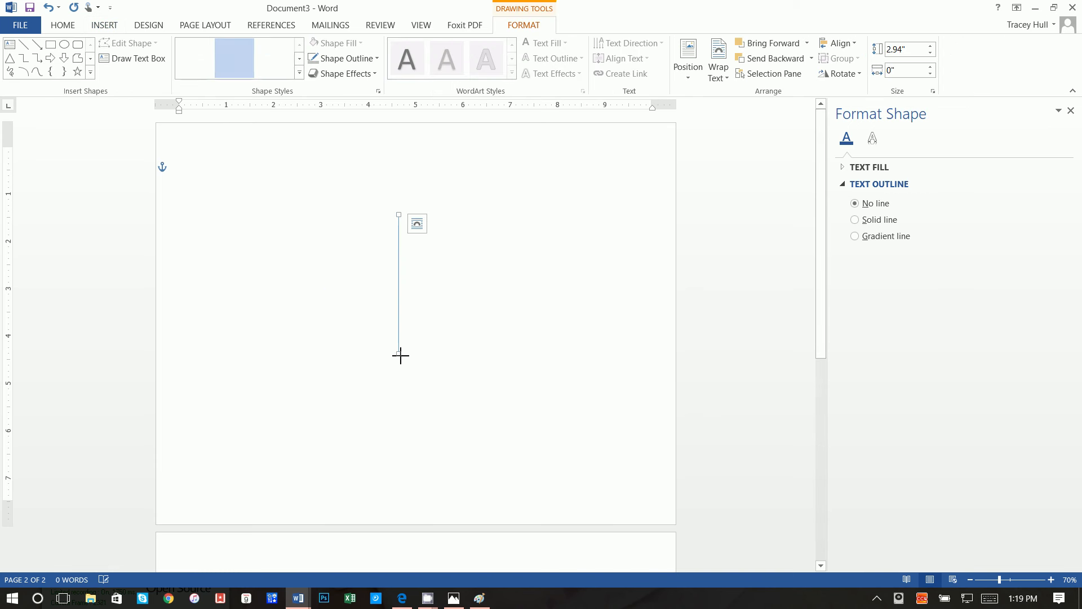
drag(399, 303, 419, 317)
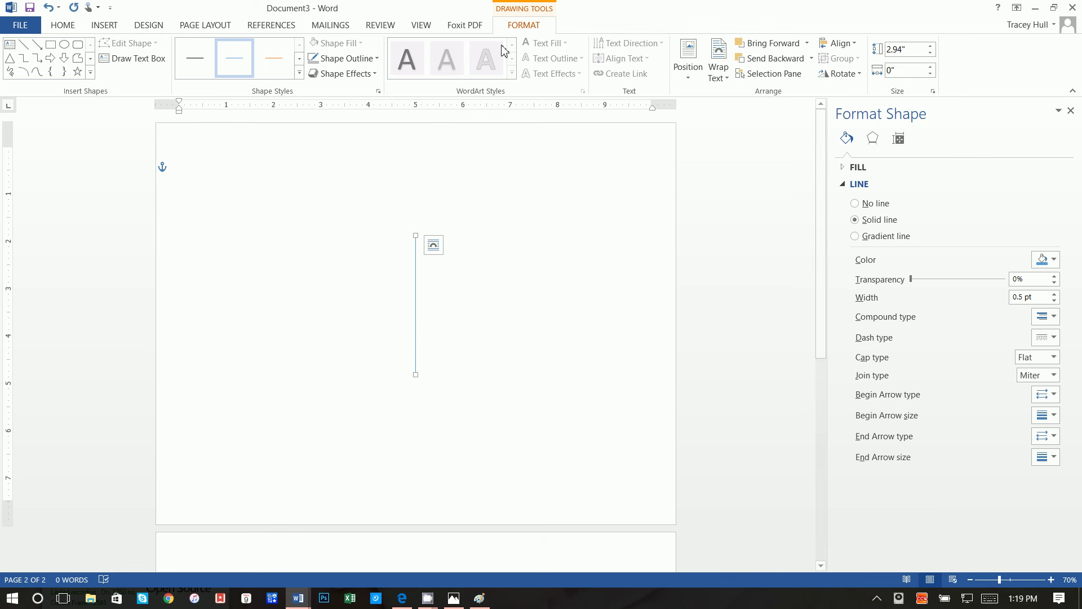
Check the alignment options for the line, including whether alignment guides are in use
click(209, 26)
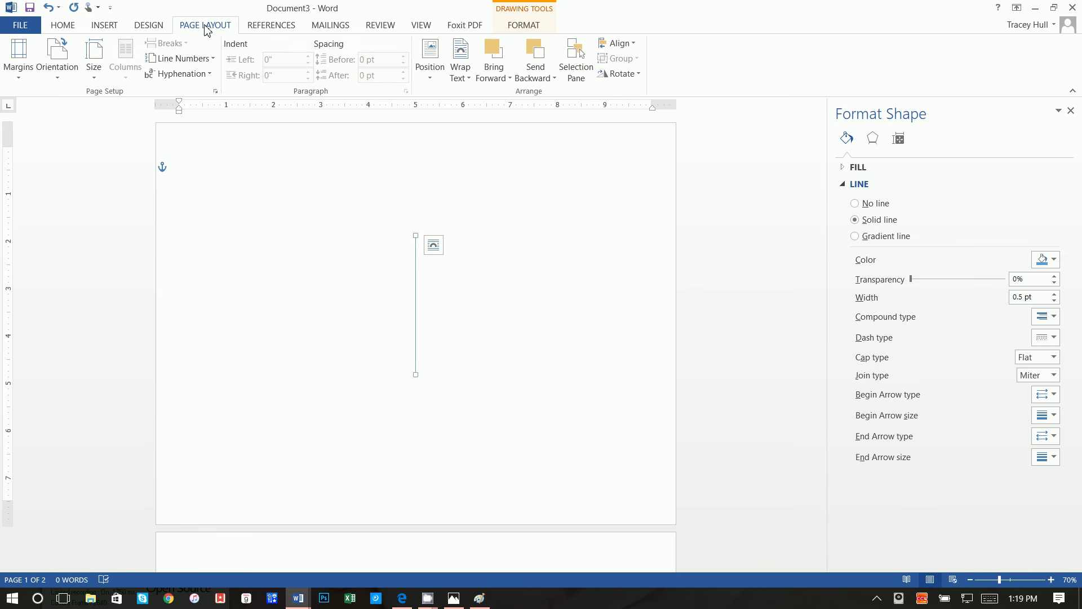
click(620, 43)
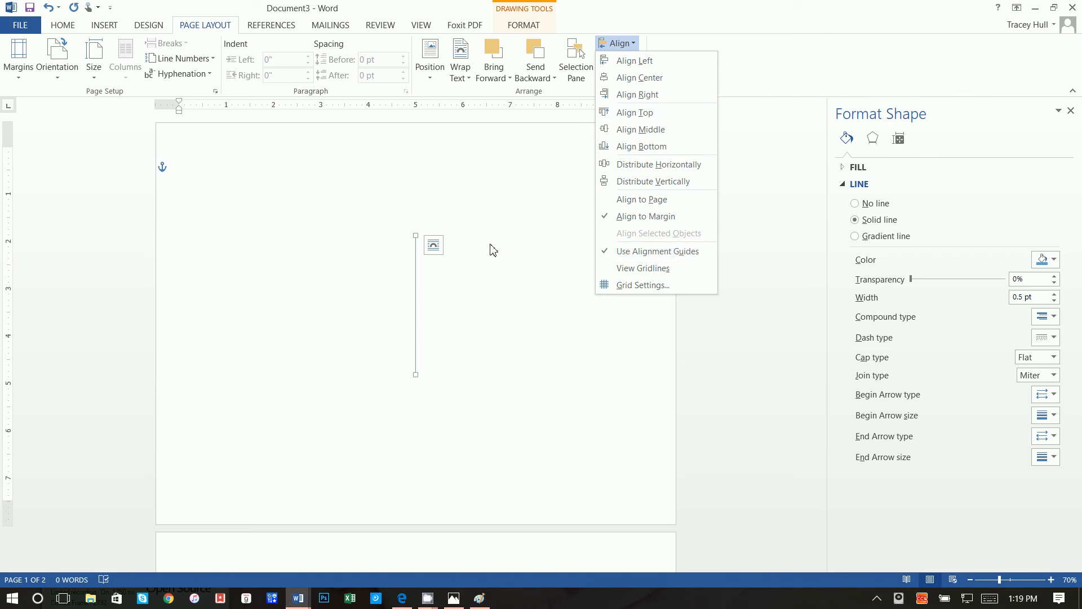
click(418, 280)
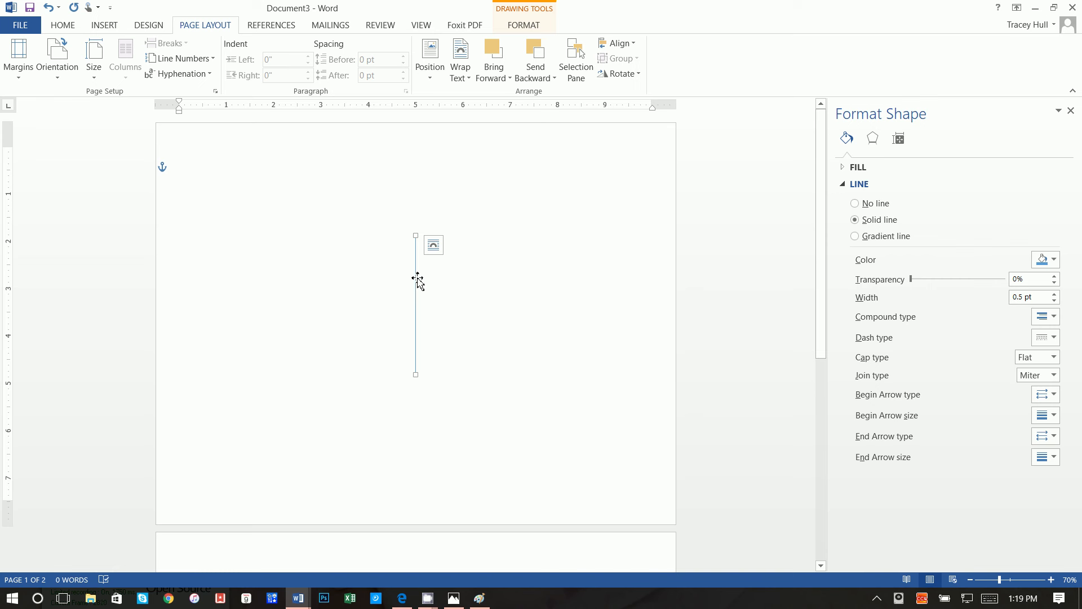
Set the centre line's outline colour to light gray
click(527, 25)
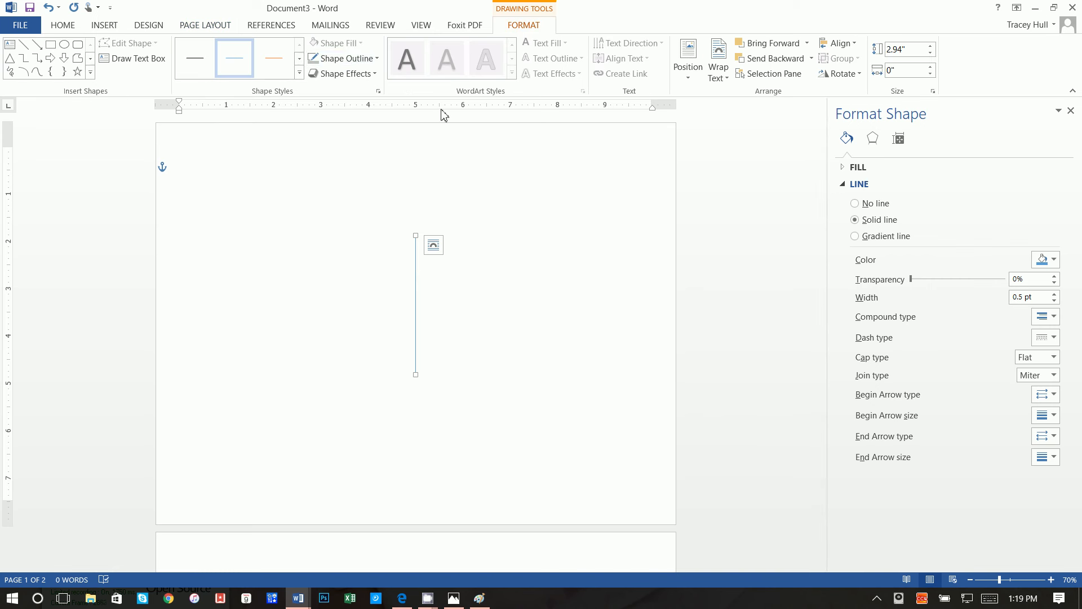
click(332, 58)
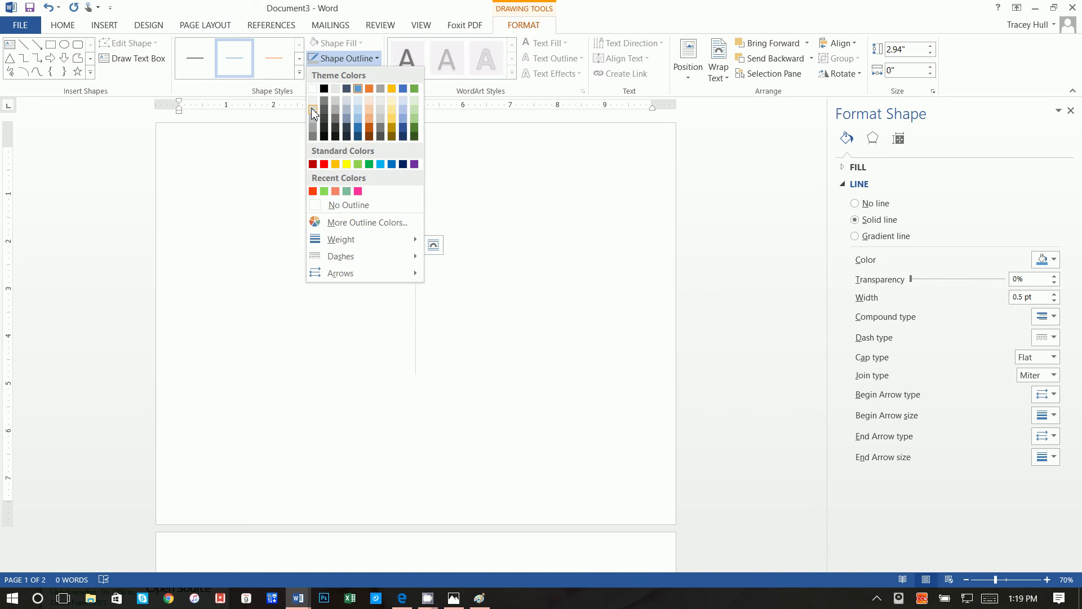
click(313, 111)
click(443, 279)
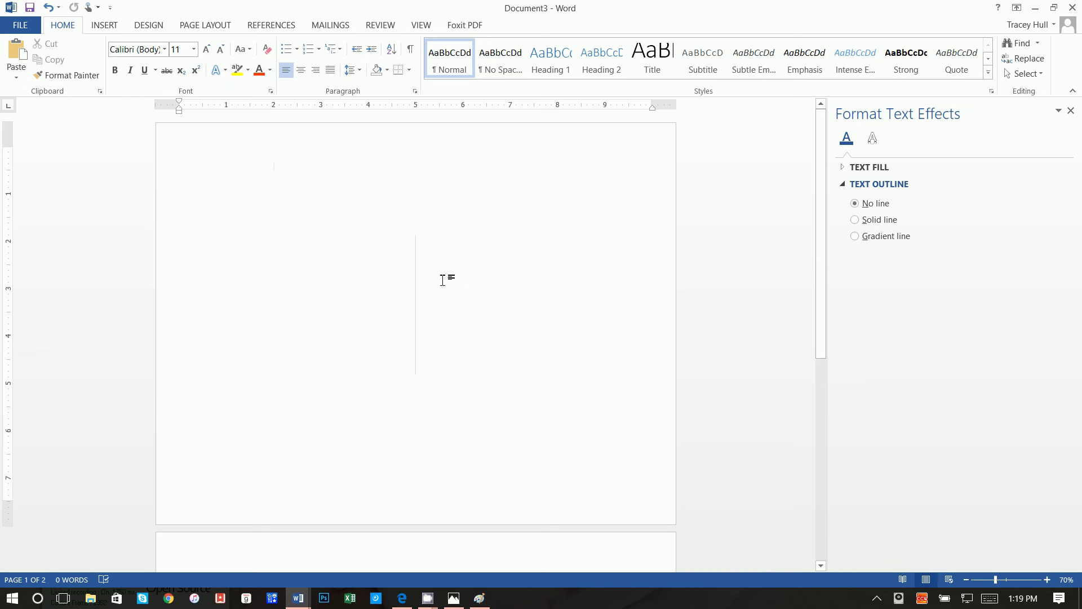
Copy the light gray centre line on the first page
click(417, 293)
right_click(416, 292)
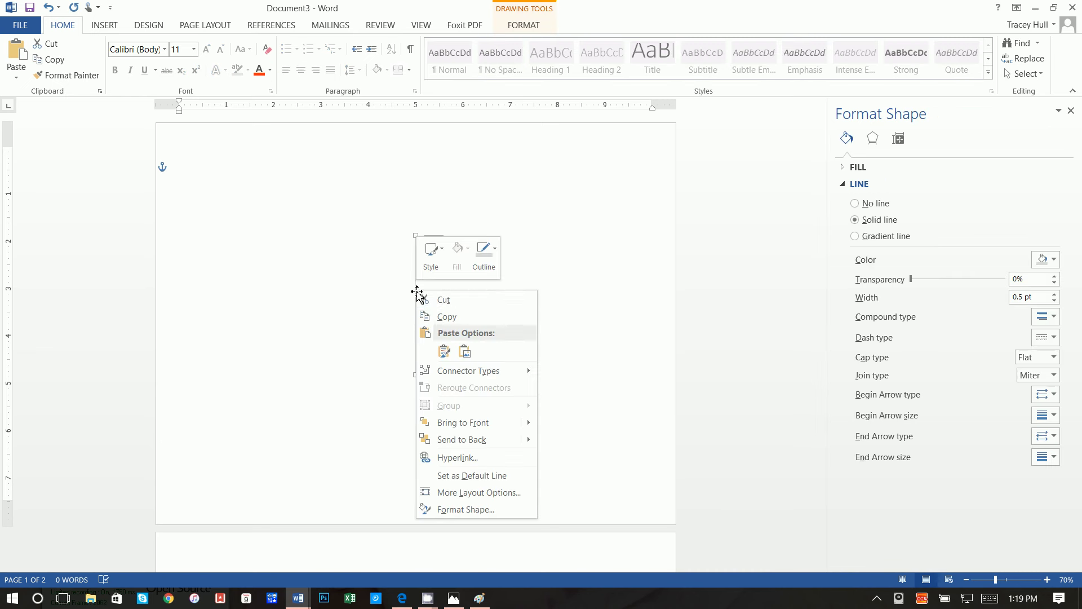
click(444, 316)
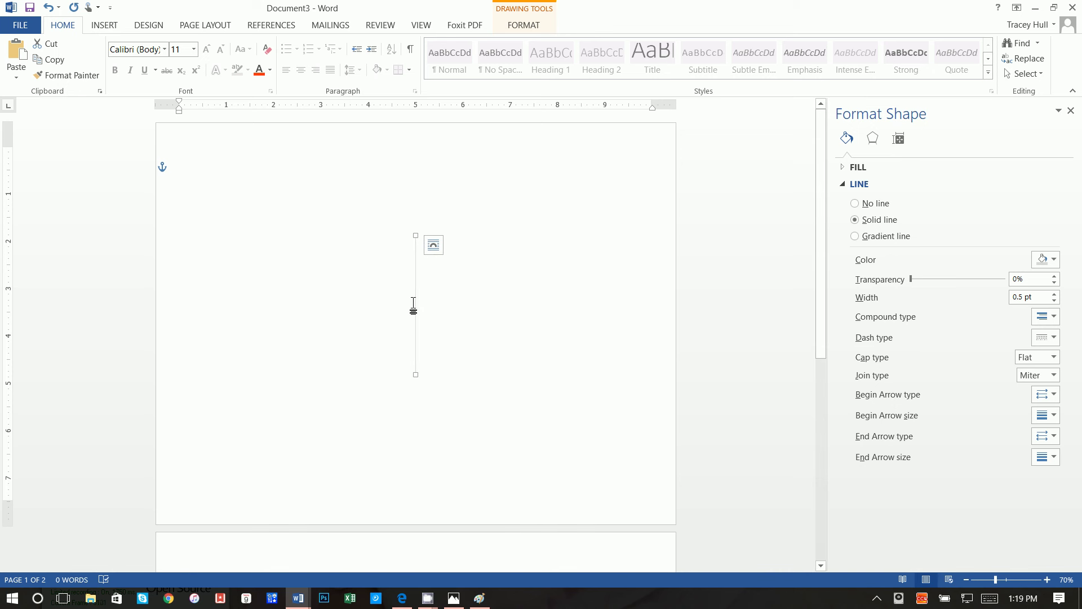
right_click(418, 333)
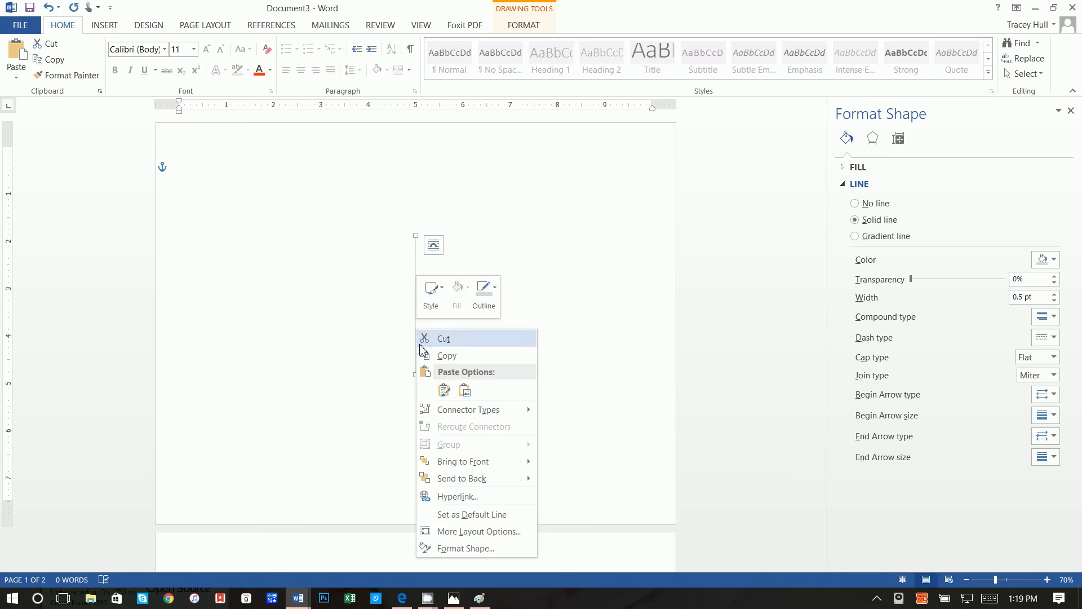
click(445, 355)
Paste the copied line with its source formatting on the second page, move it to the page's centre, and return to the first page
scroll(427, 397, down, 6)
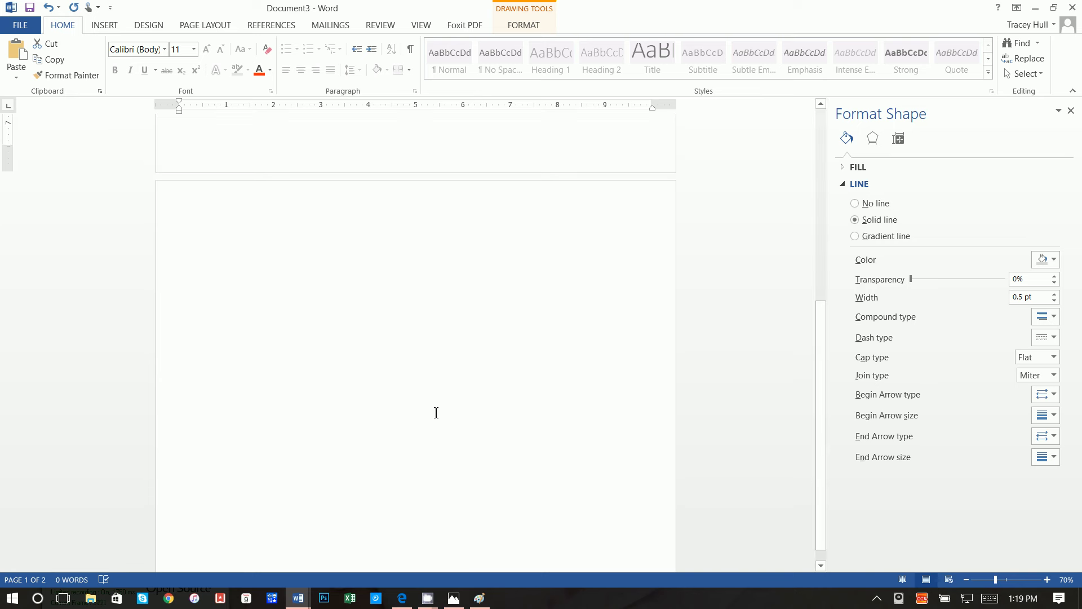
click(437, 412)
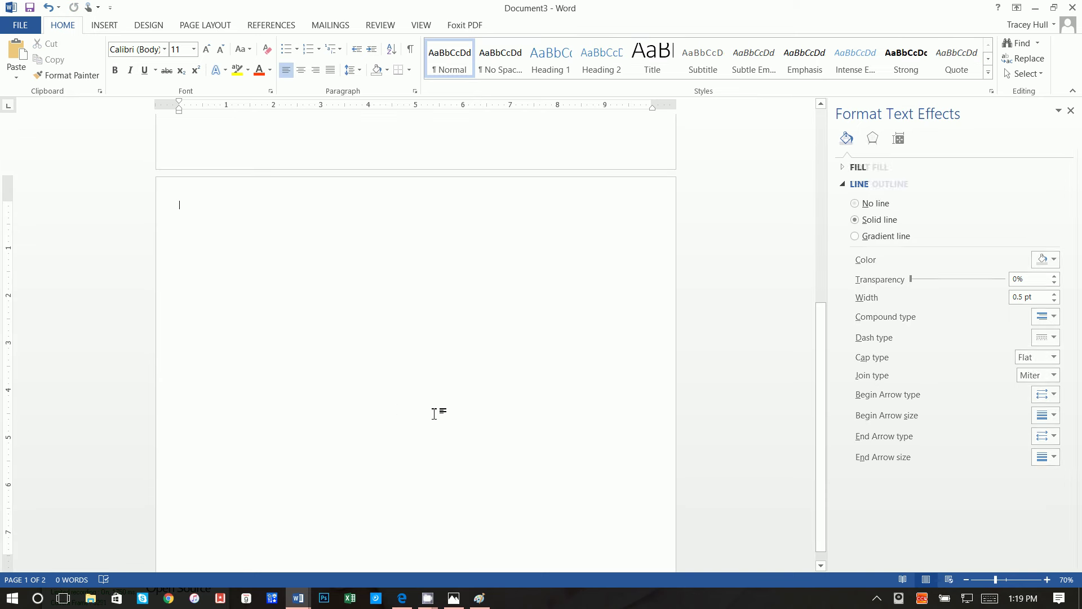
right_click(188, 215)
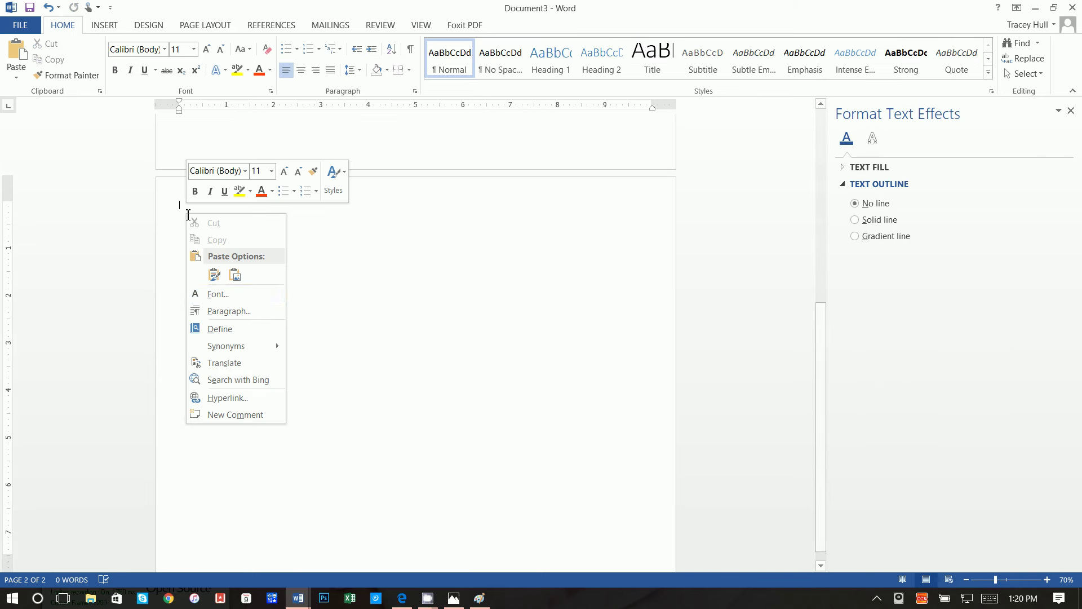
click(214, 275)
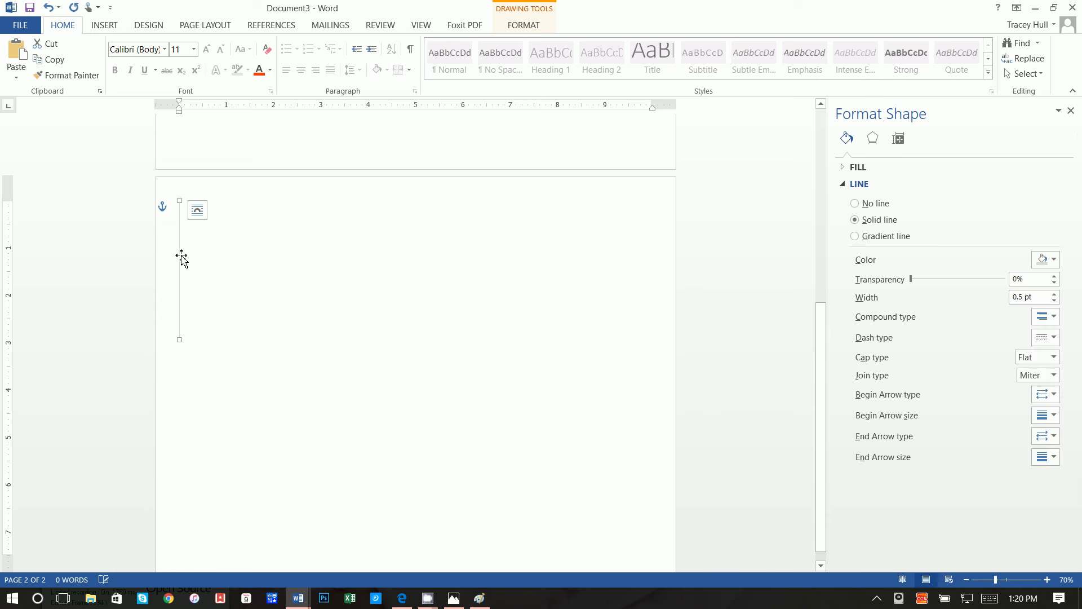
drag(181, 259, 421, 375)
scroll(515, 394, up, 5)
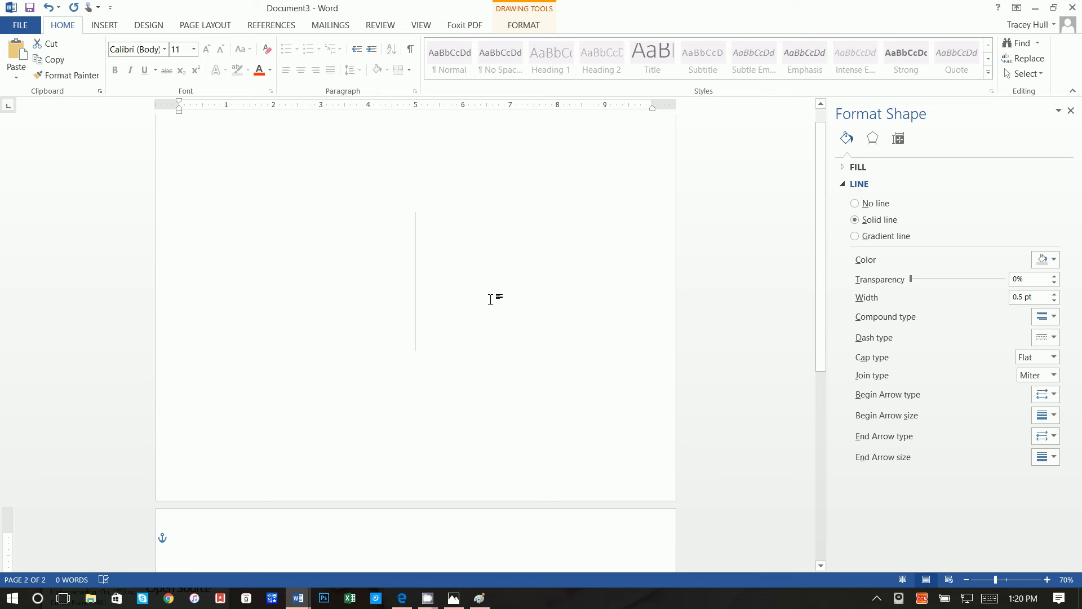
scroll(490, 299, up, 1)
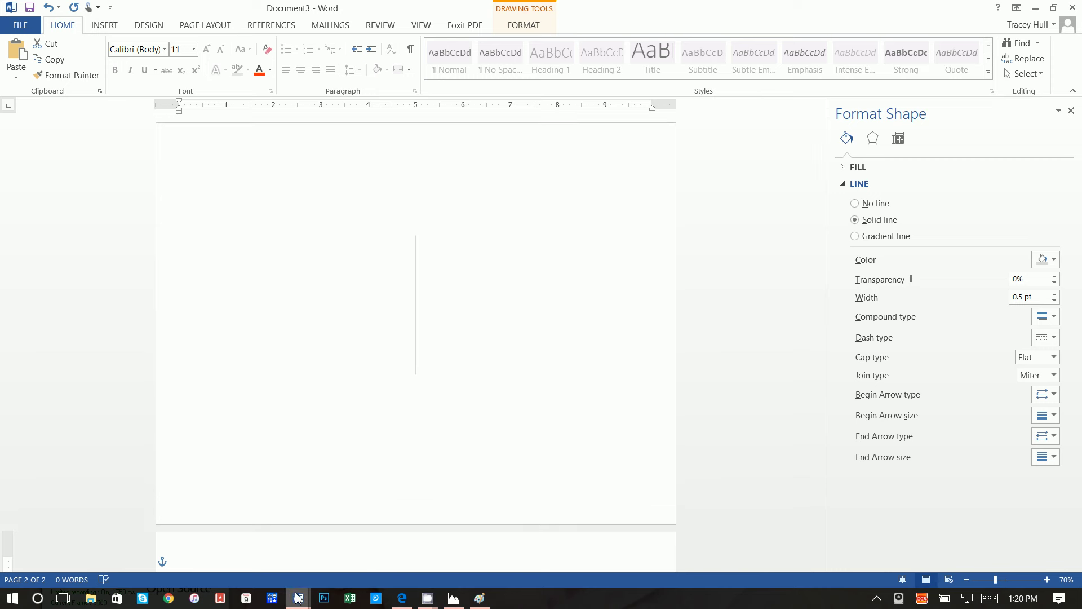
Switch to the birthdaycard document to view the finished card's front, then return to Document3
mouse_move(298, 597)
click(219, 519)
scroll(412, 253, up, 5)
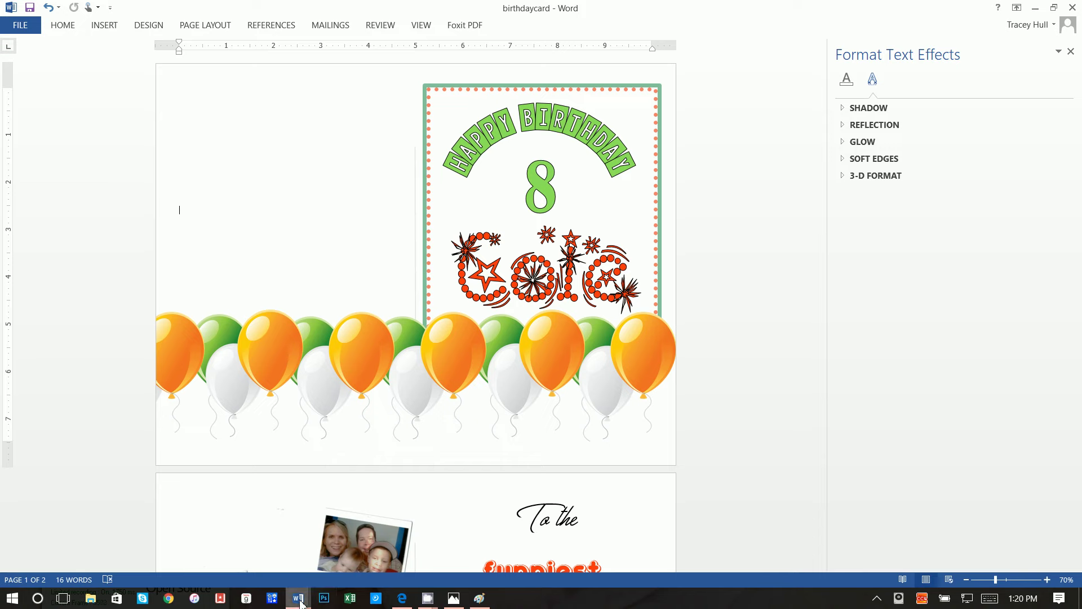
mouse_move(299, 597)
click(351, 562)
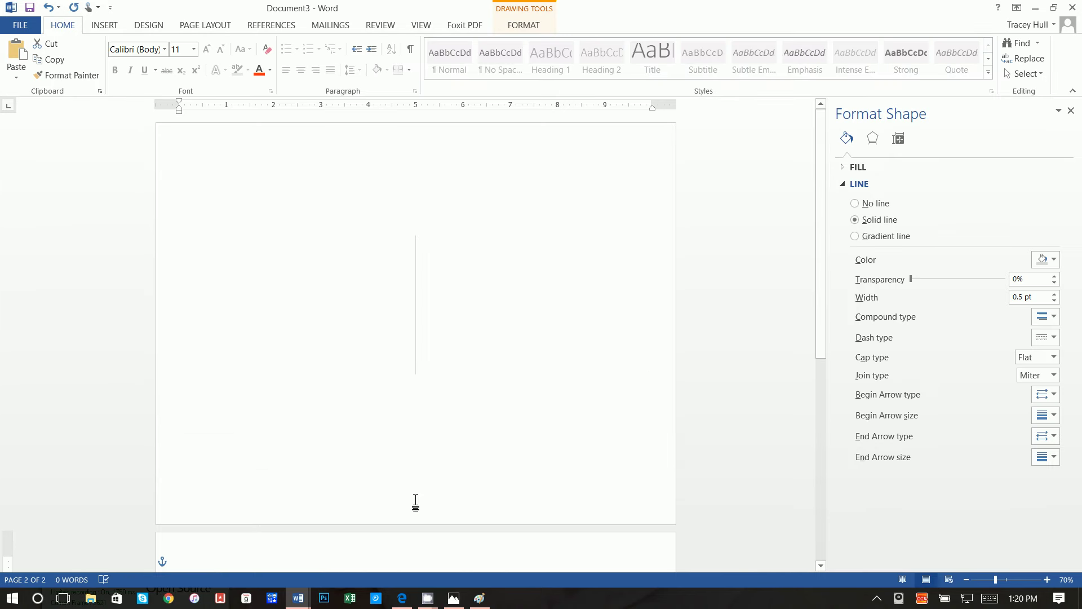
Switch to the Edge browser and open the Google home page
click(402, 599)
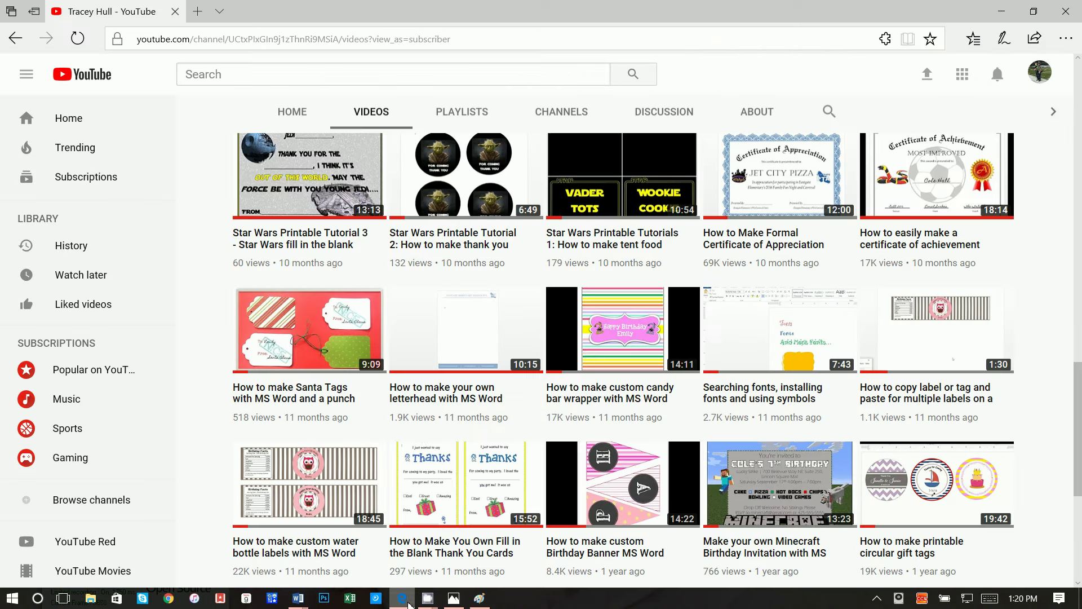
click(382, 41)
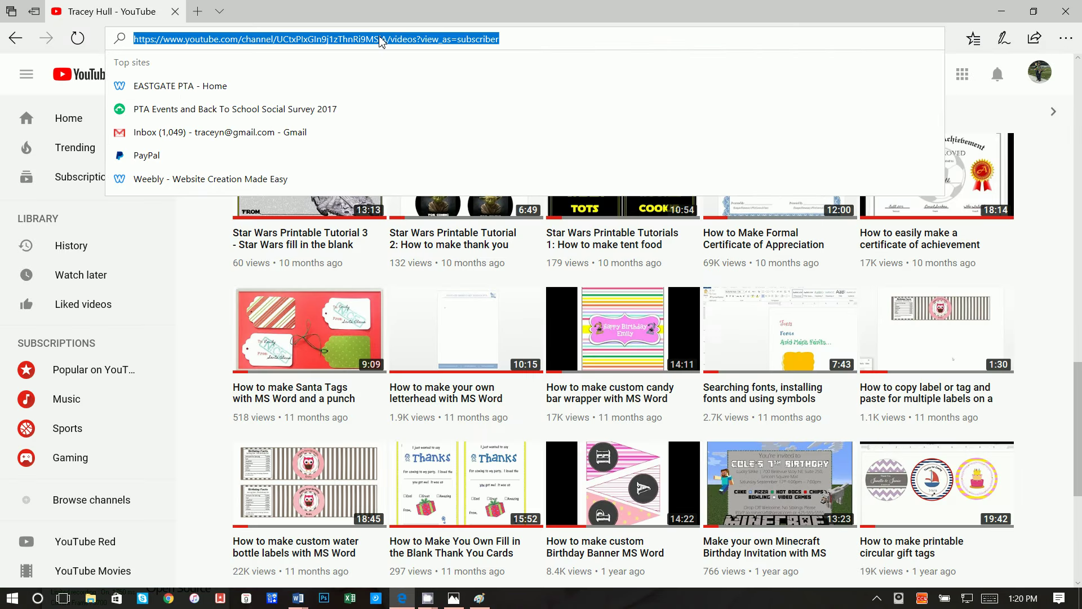
text(goog)
key(Return)
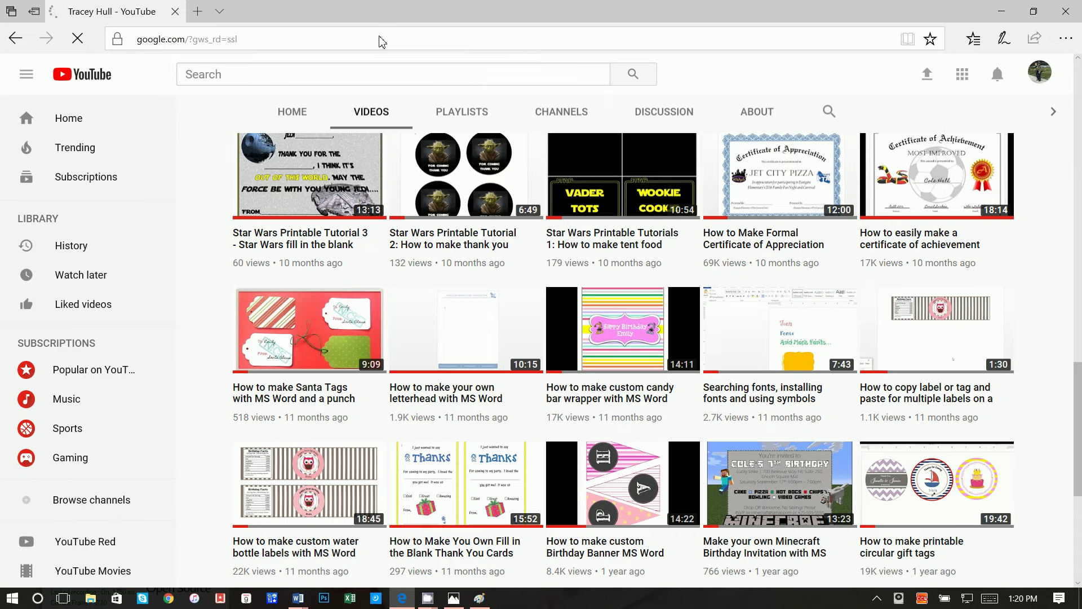
Search Google for "balloons .png"
text(b)
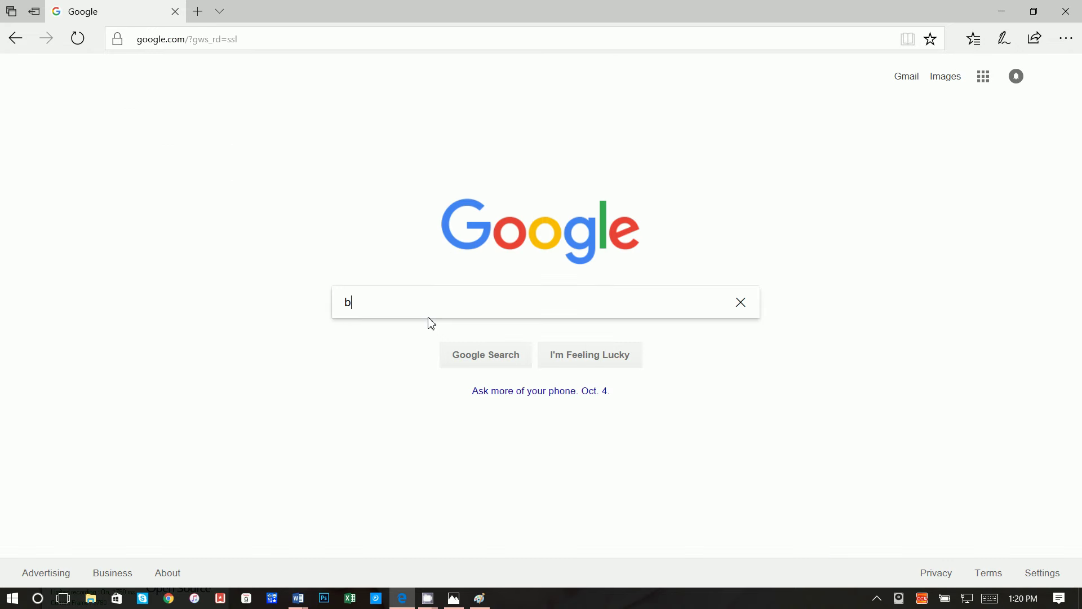
text(alloons)
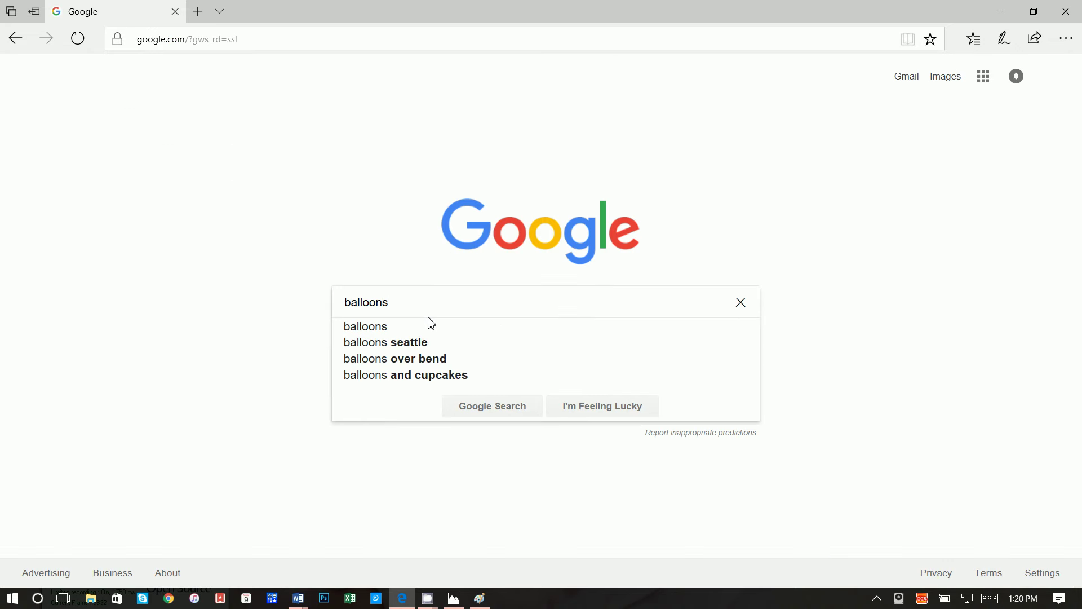
text( .j)
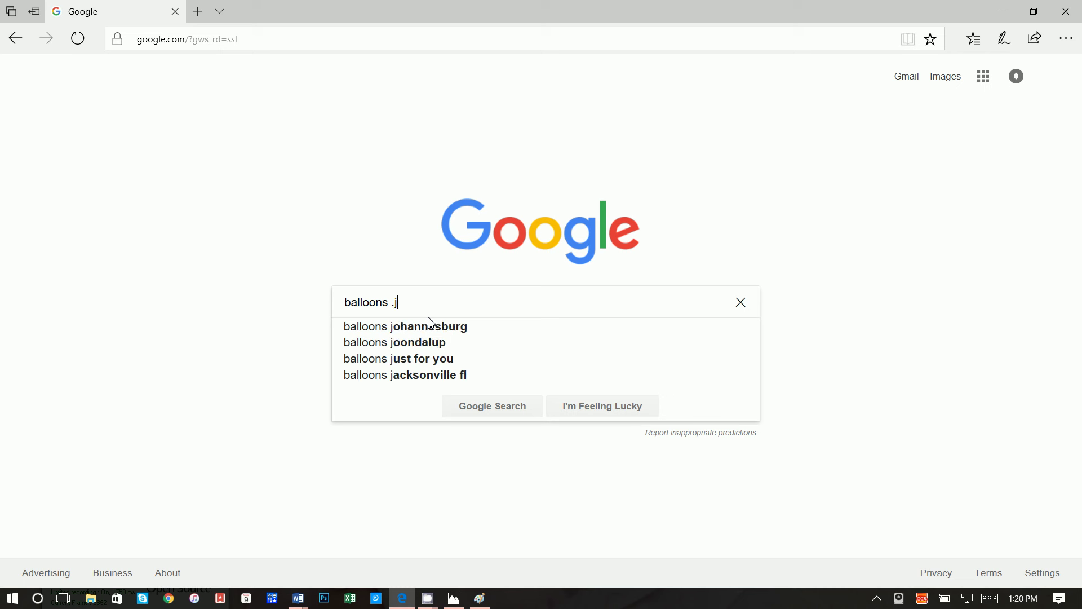
key(BackSpace)
text(png)
key(Return)
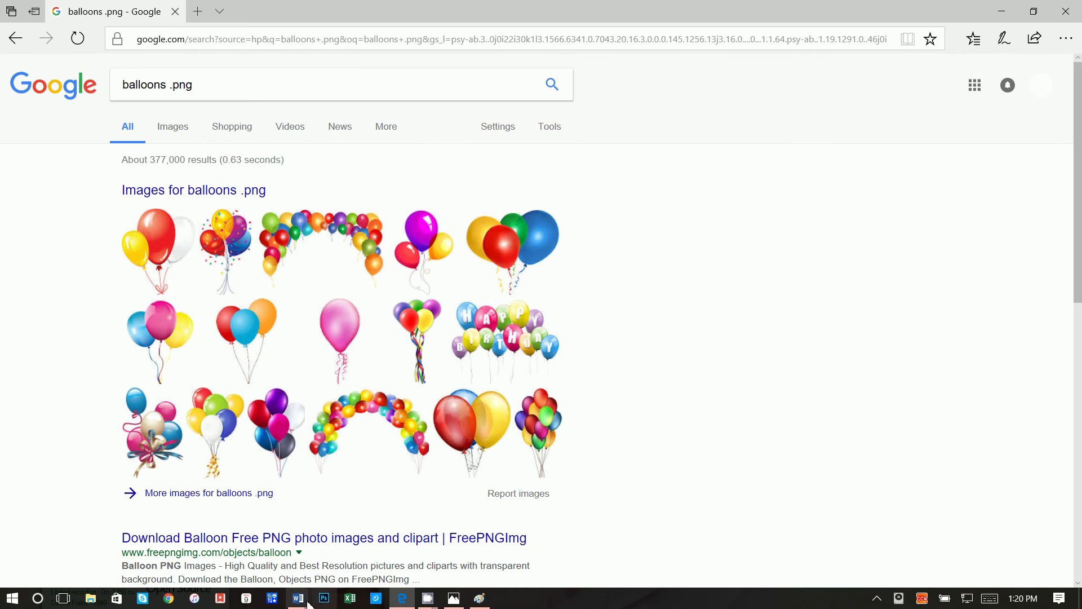
Switch to the birthdaycard document in Word to check the balloon artwork on its front page
mouse_move(298, 597)
click(285, 562)
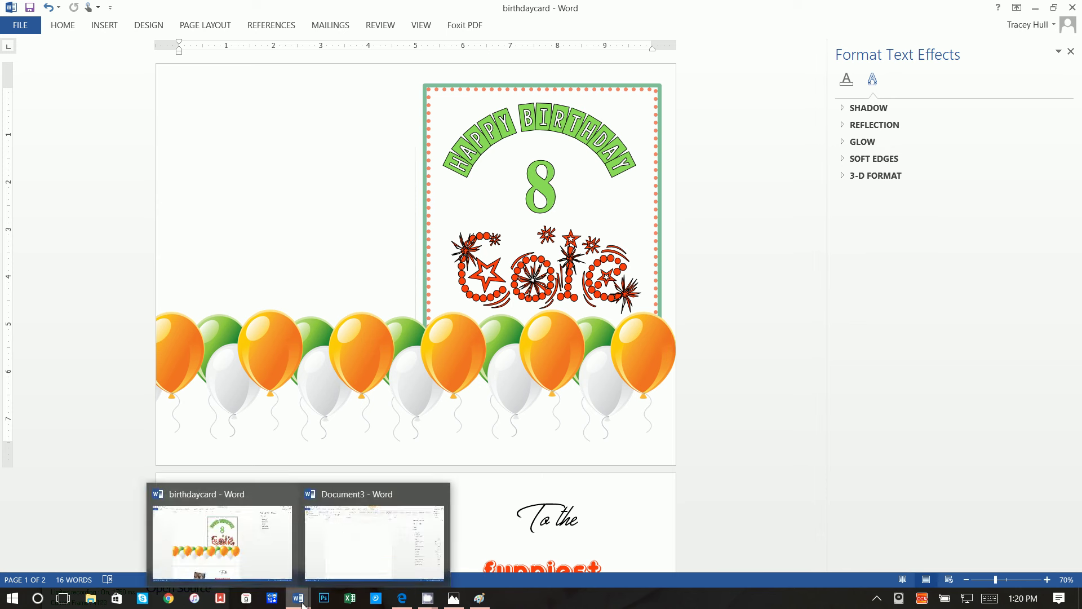
Return to Edge, show the image results for the balloon search, and open the picture of green, white and orange balloons
click(400, 601)
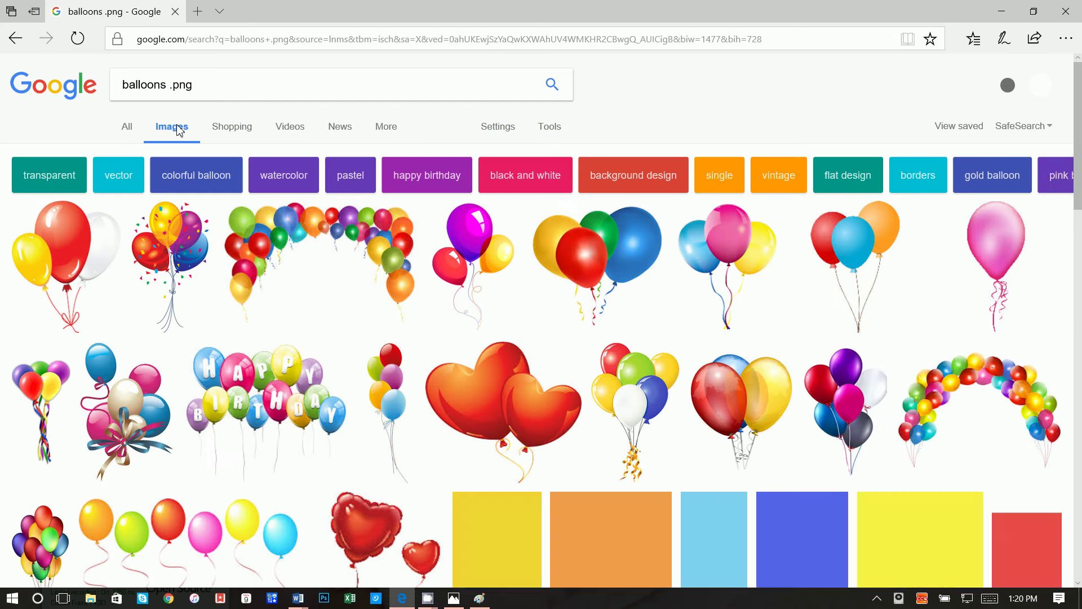
scroll(445, 356, down, 15)
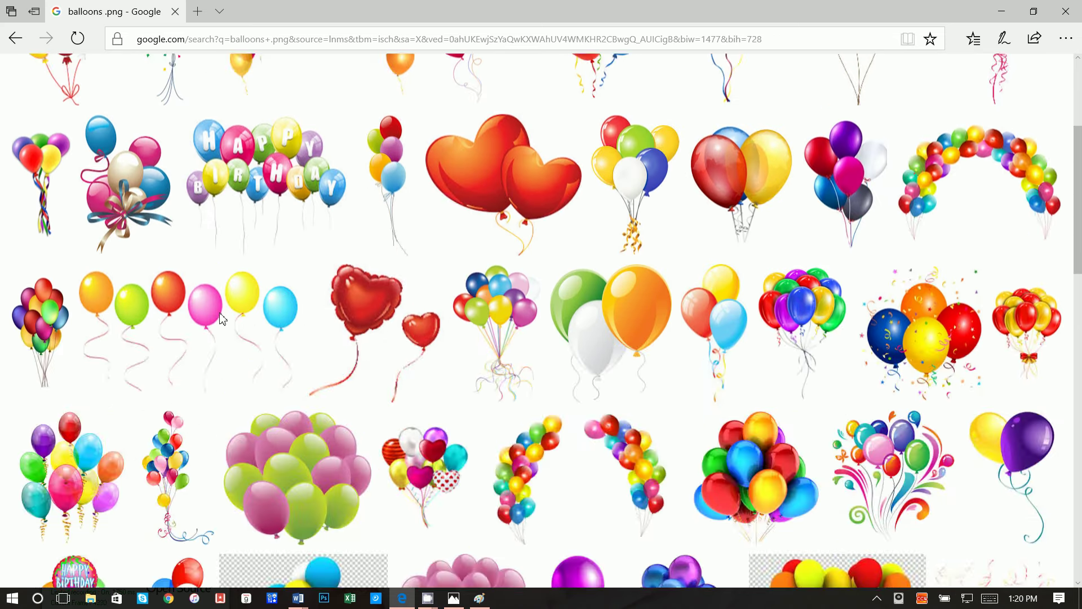
scroll(448, 362, up, 15)
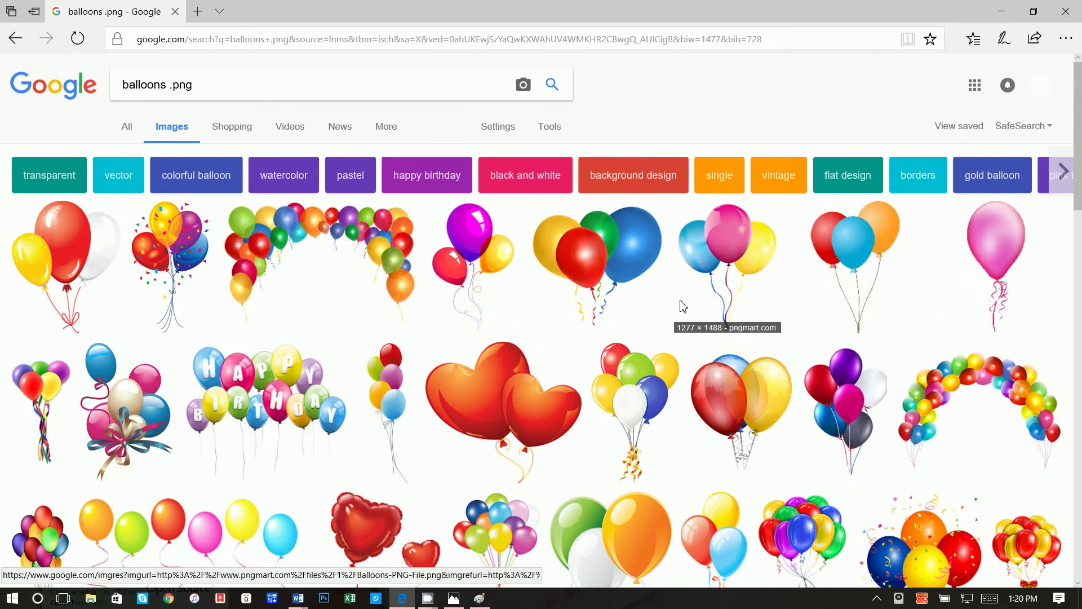
scroll(879, 361, down, 1)
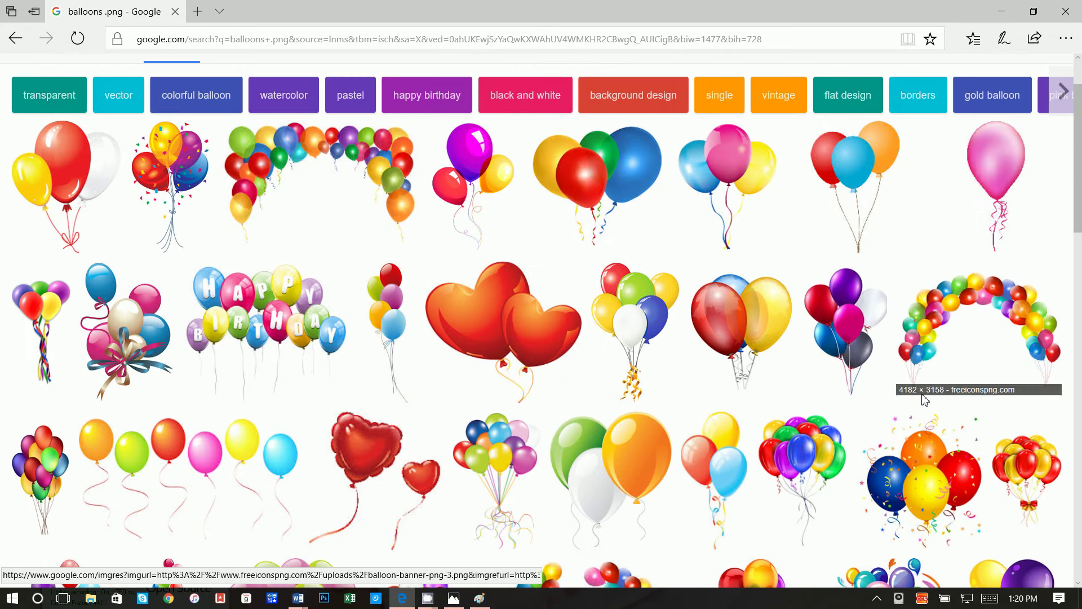
click(624, 448)
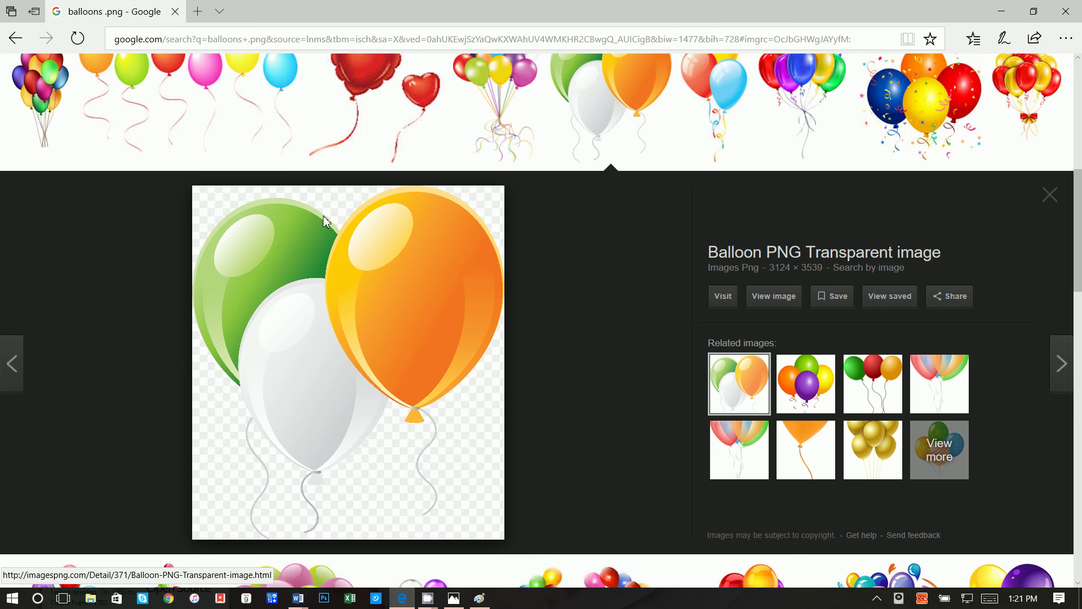
Save the green, white and orange balloon picture as a PNG named "balloons" in the card folder
right_click(333, 316)
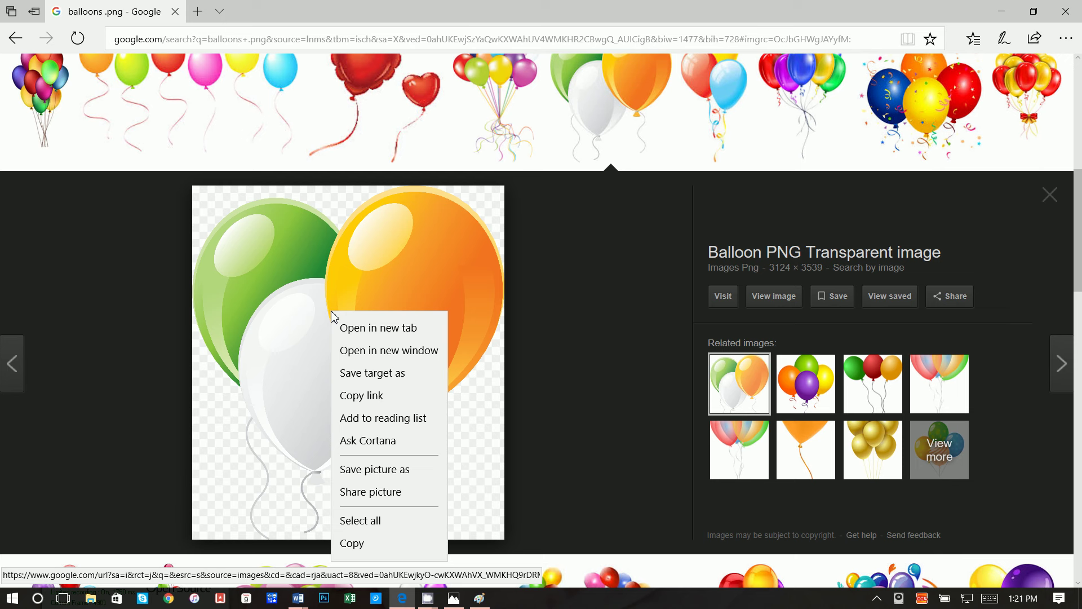
click(384, 469)
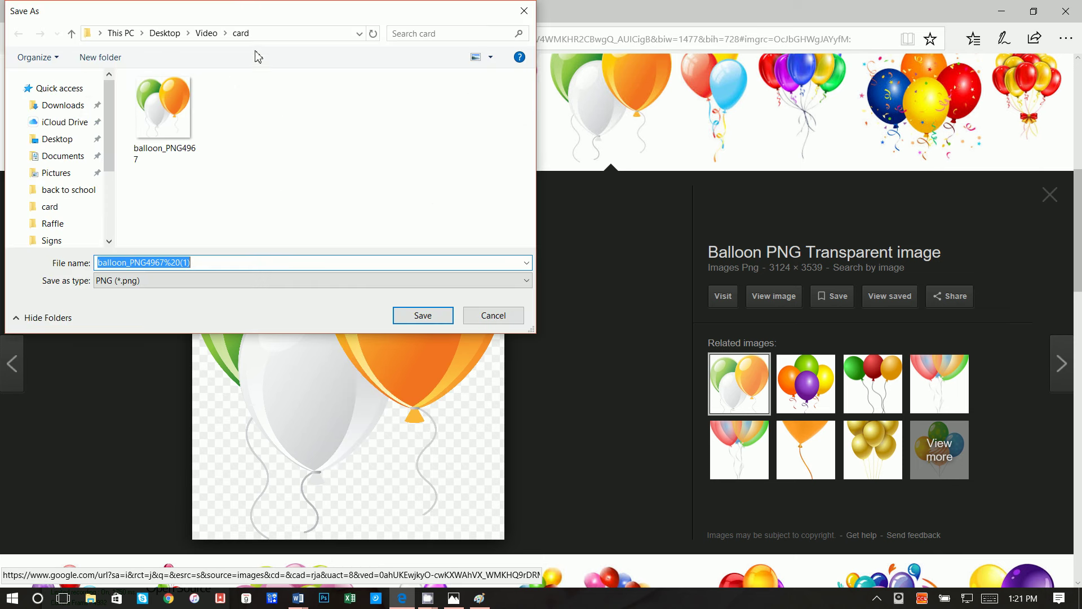
text(balol)
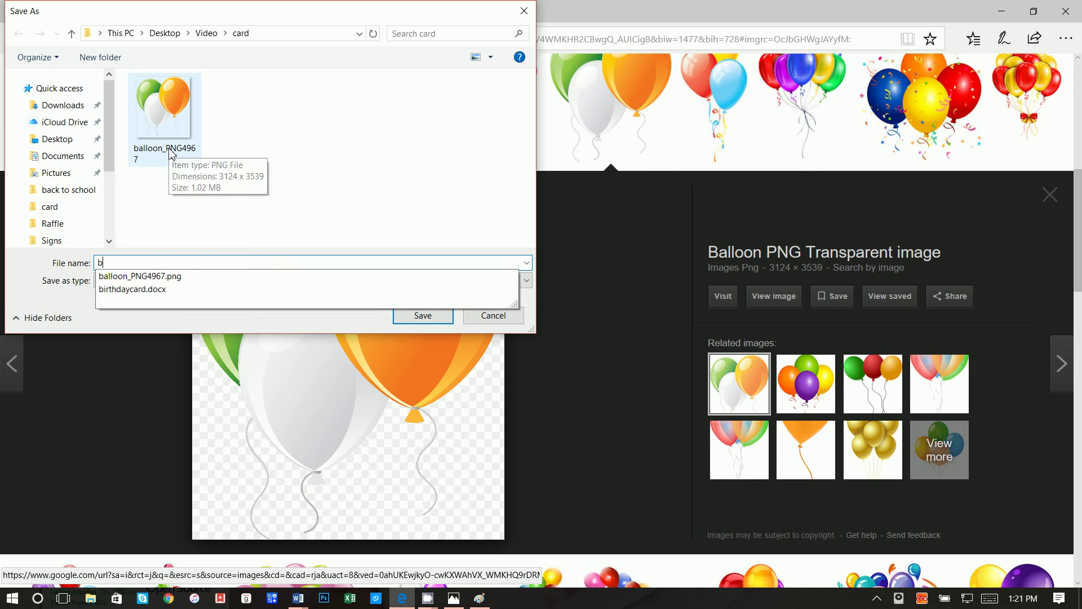
key(BackSpace)
key(BackSpace)
text(ll)
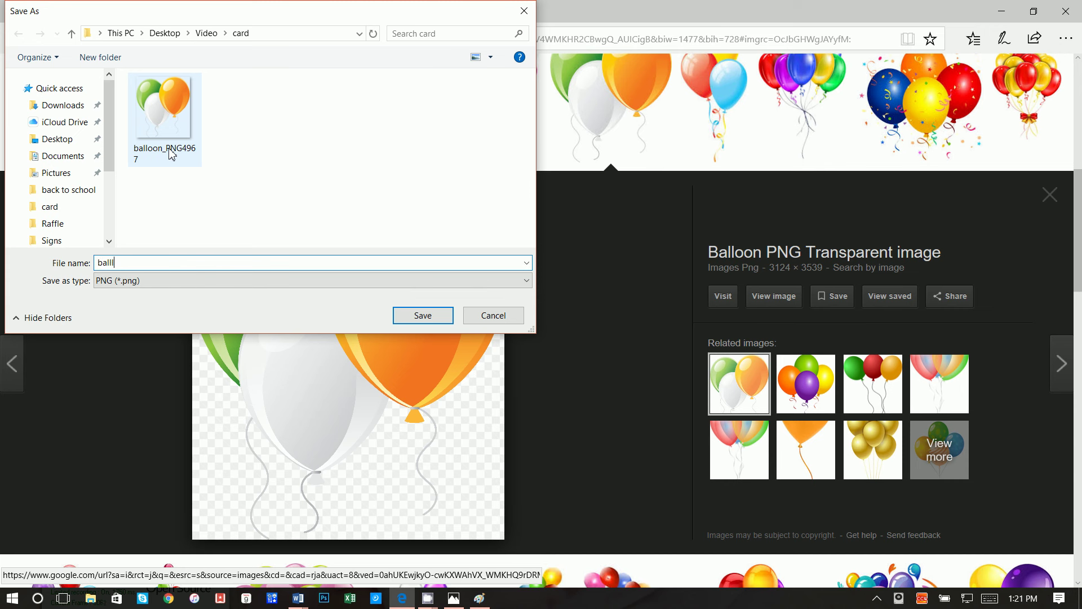
text(on)
key(BackSpace)
text(ons)
key(Return)
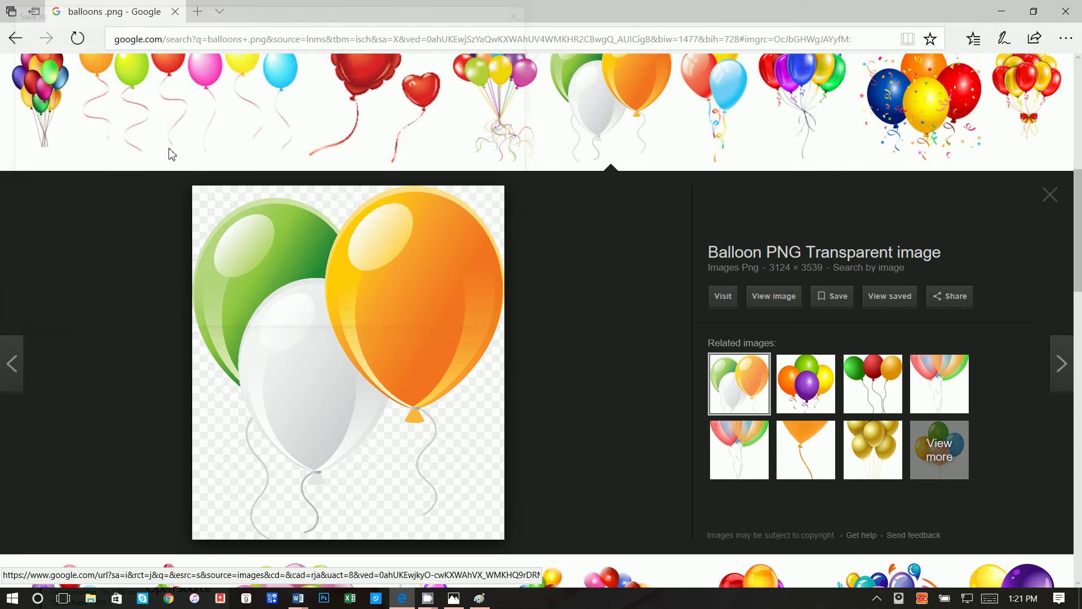
Compare the background of the related orange, green, yellow and purple balloon image with that of the saved balloon picture
click(800, 379)
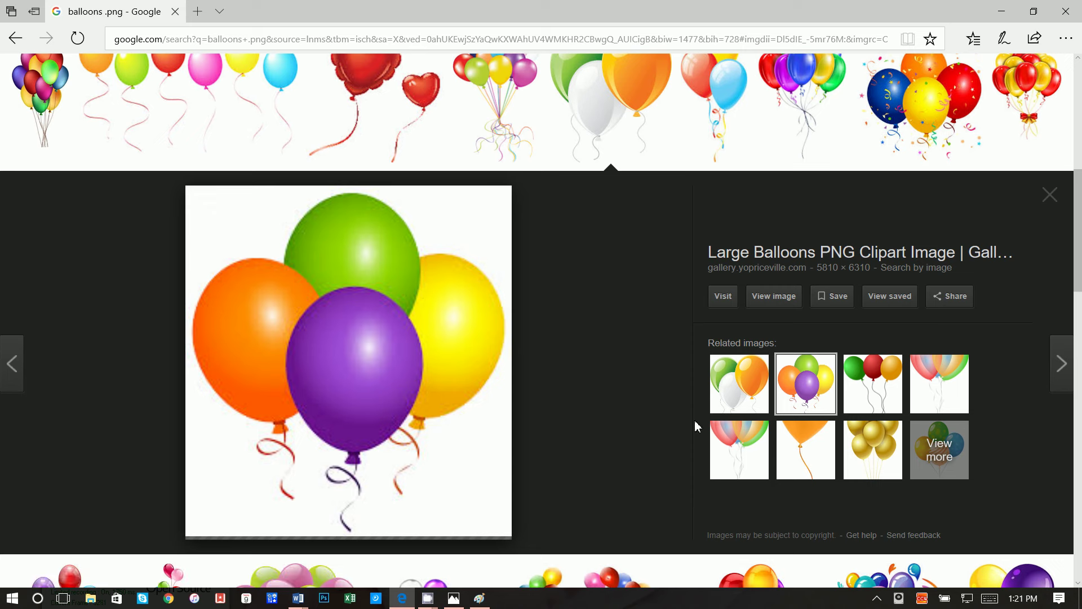
click(738, 383)
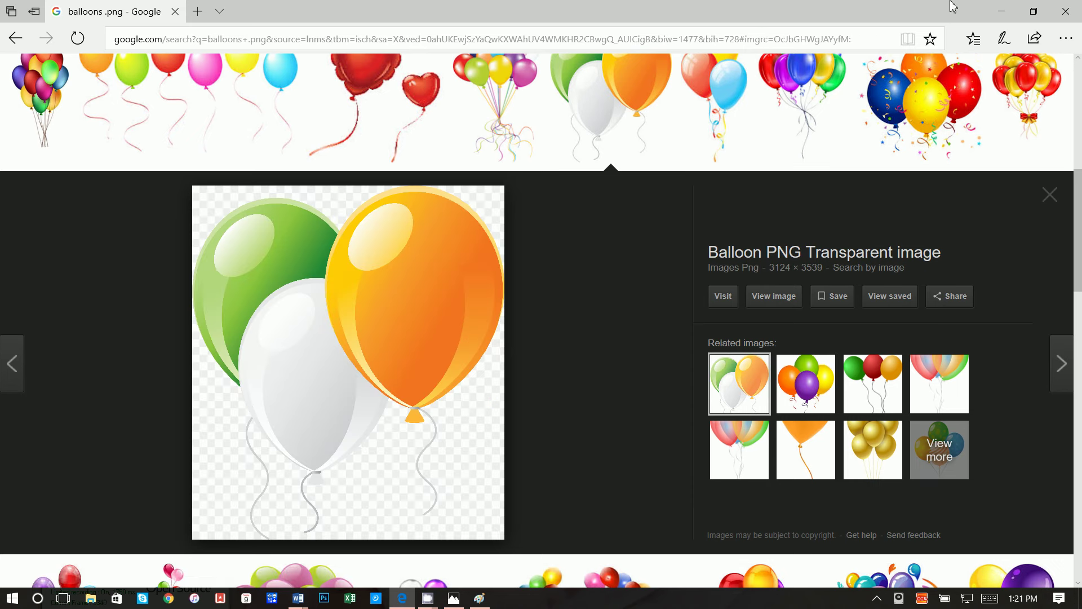
Switch to the blank card document, Document3, in Word and insert the "balloons" picture from the card folder
click(1005, 4)
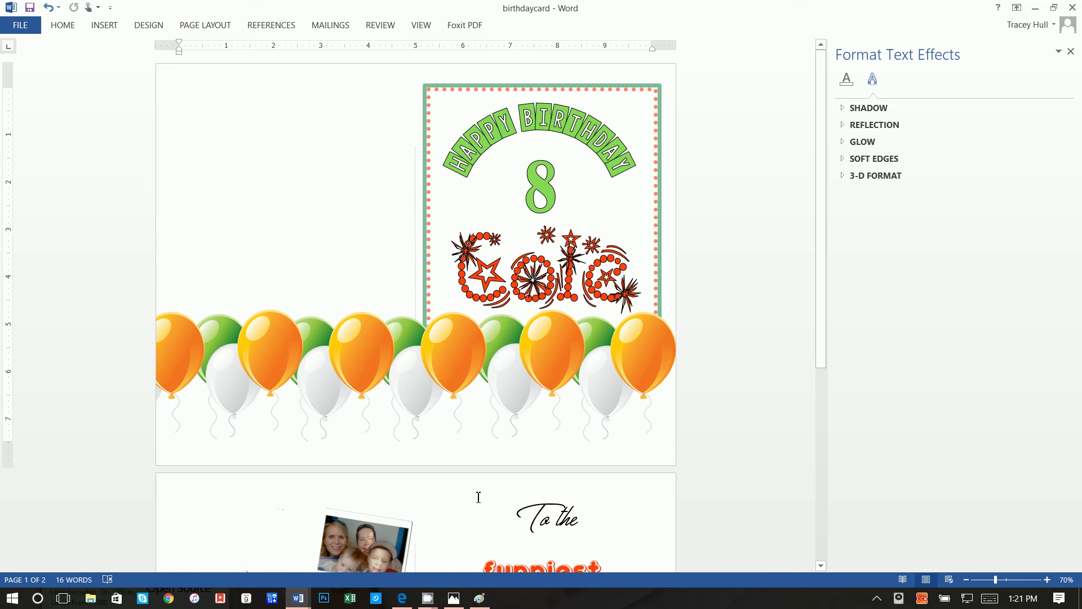
mouse_move(298, 597)
click(347, 558)
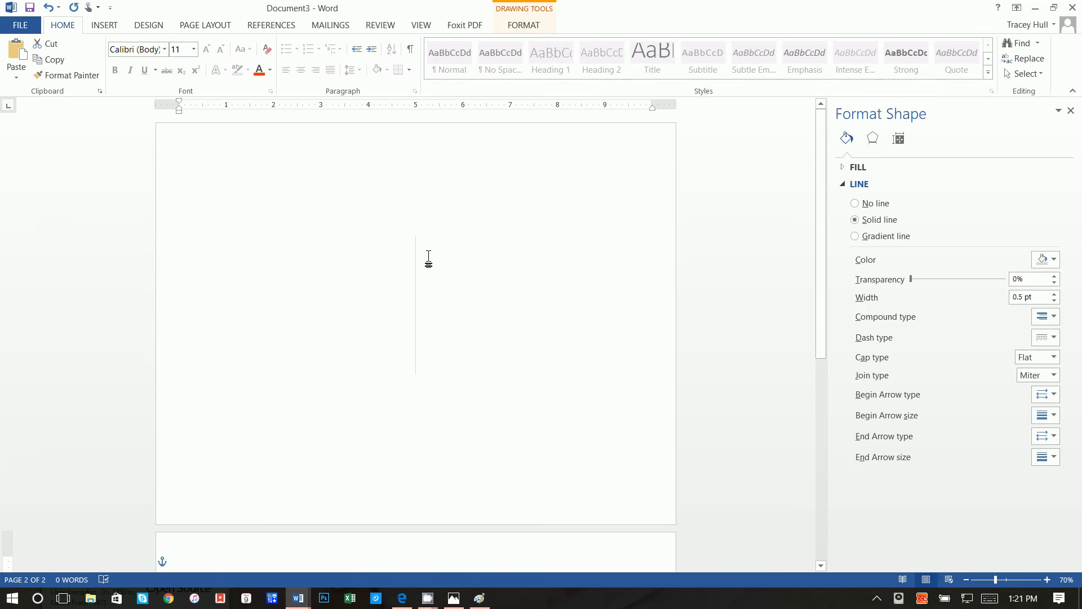
click(104, 26)
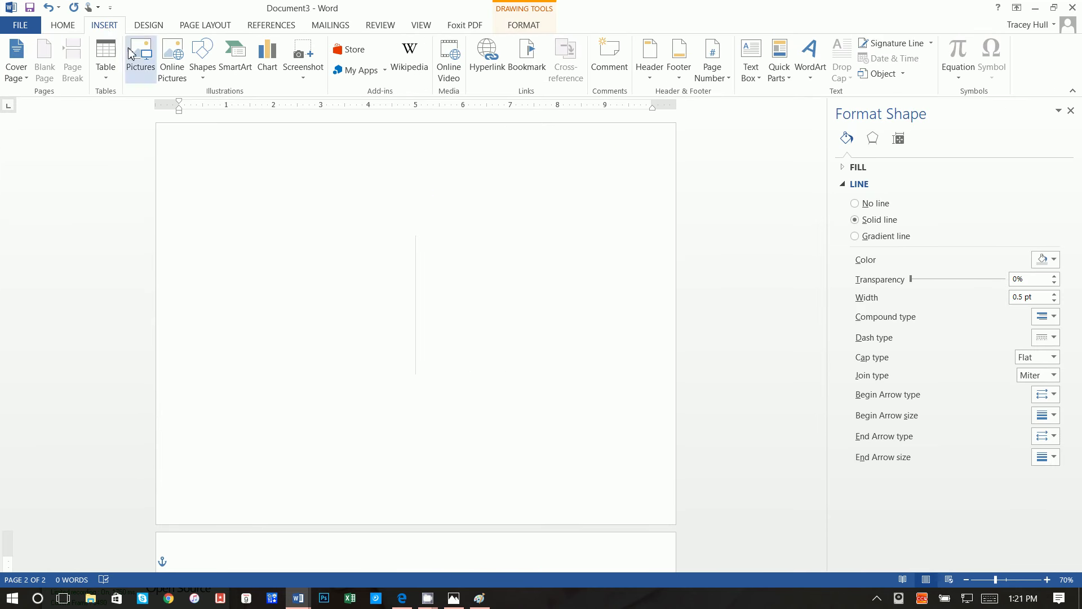
click(315, 106)
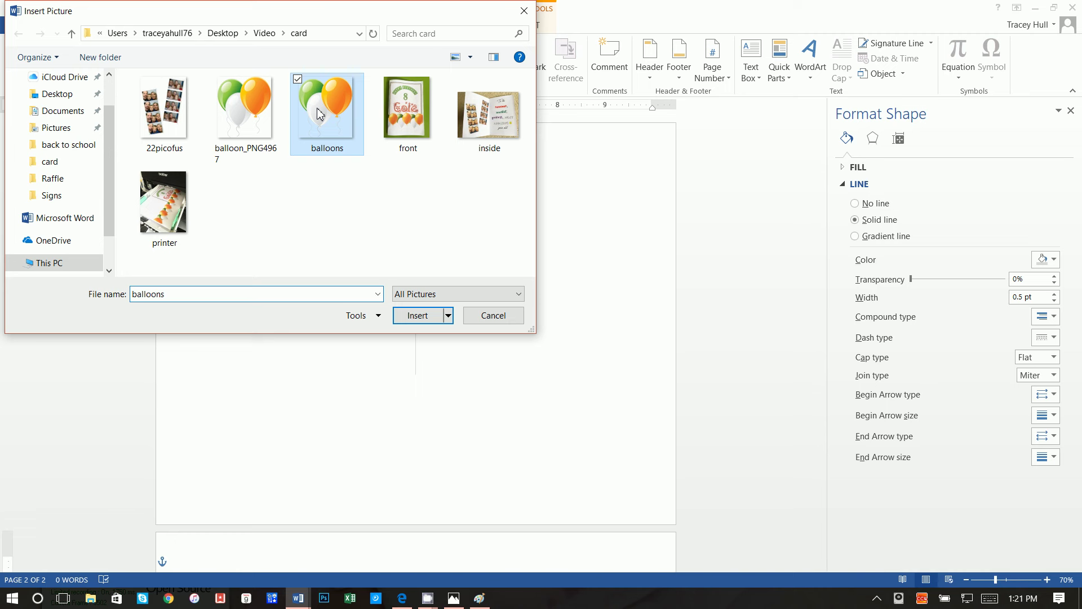
click(416, 316)
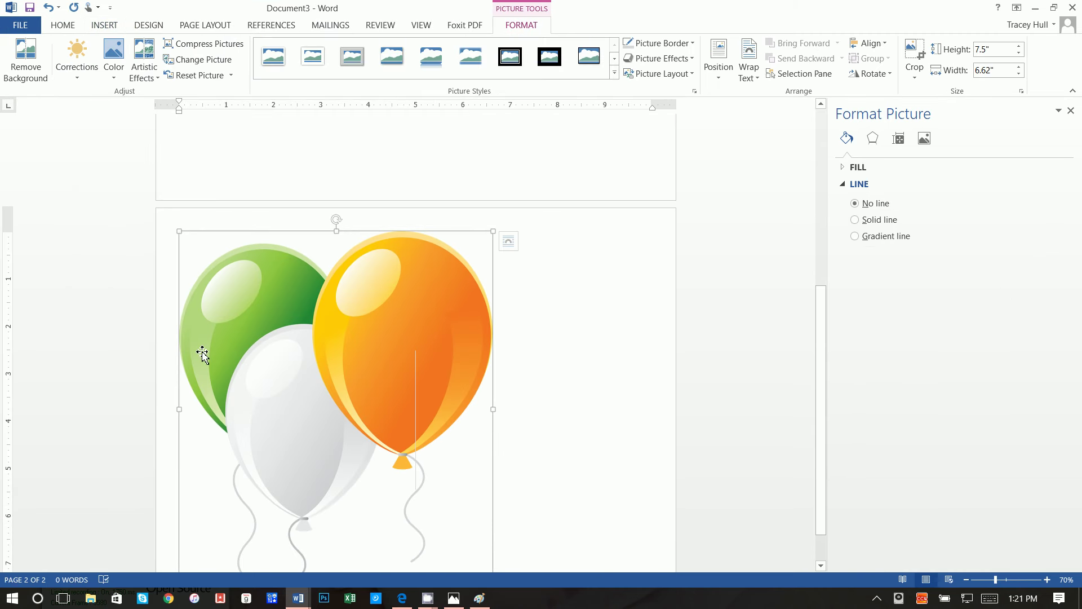
Set the balloon picture's text wrapping to In Front of Text and close the picture formatting pane
click(512, 243)
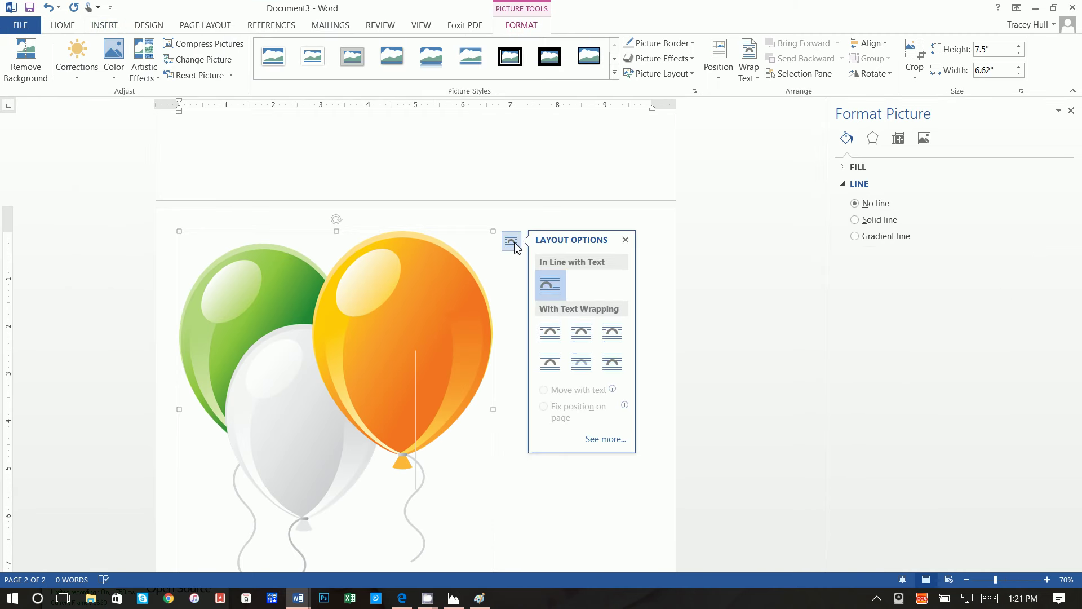
click(613, 363)
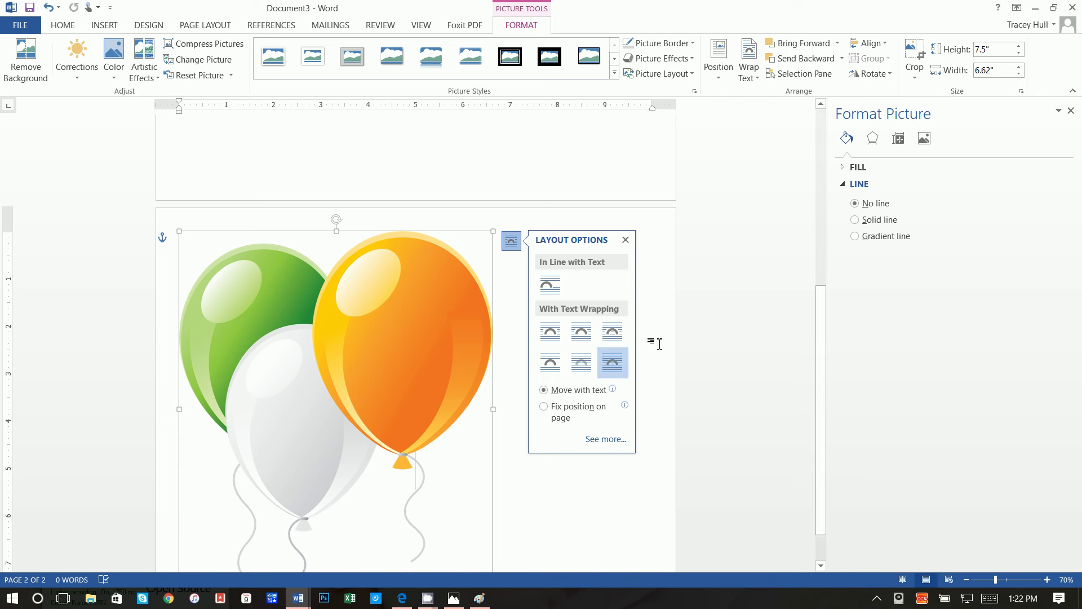
click(1071, 111)
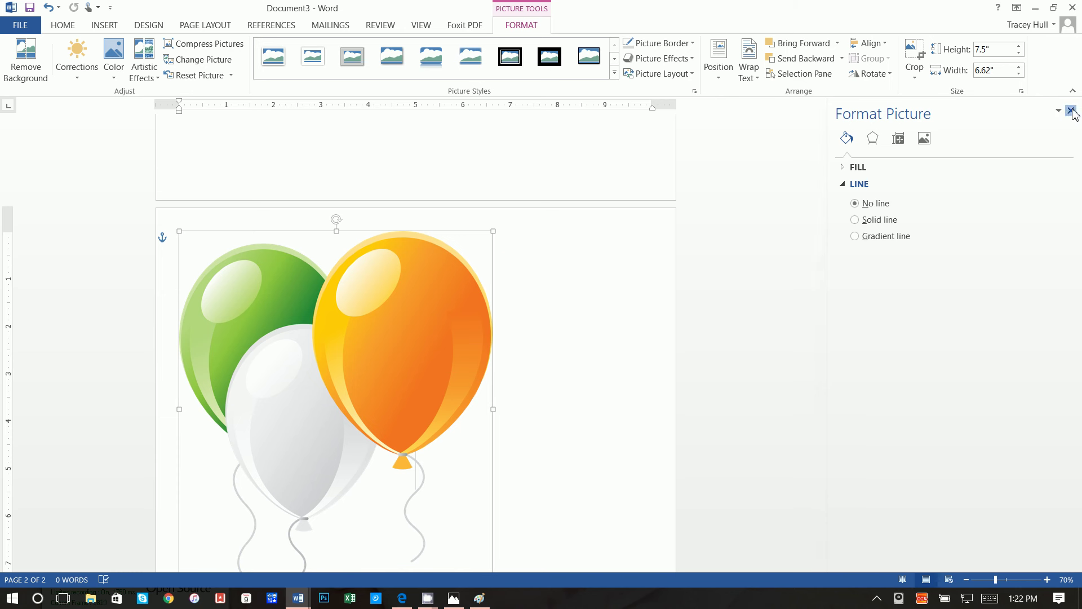
Move the balloon picture to page one, shrink it to about 2.97" by 2.62", and place it in the page's lower right corner
scroll(570, 247, down, 5)
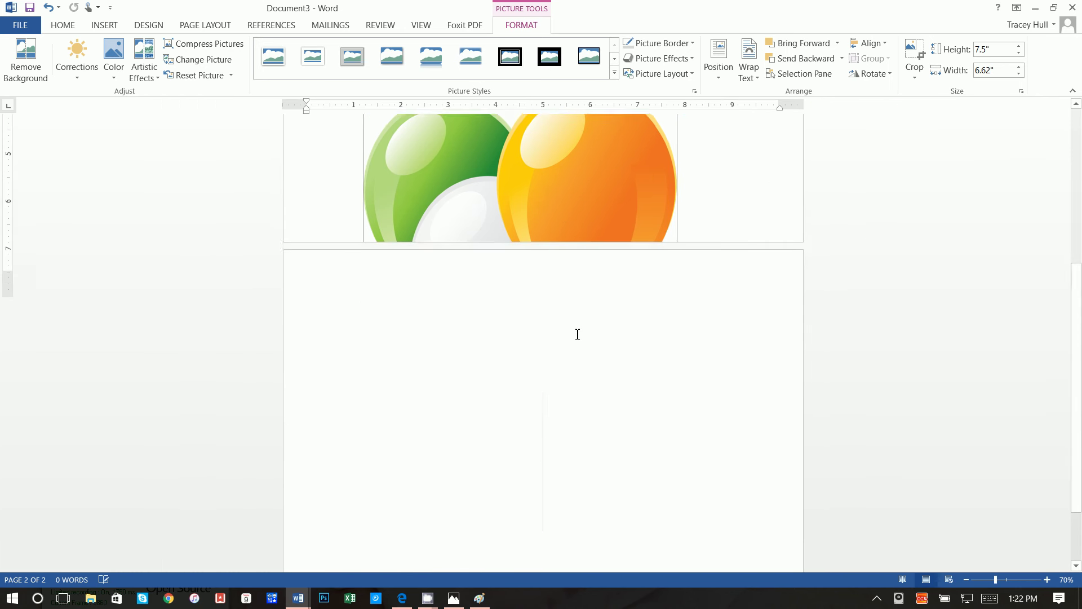
scroll(577, 334, up, 5)
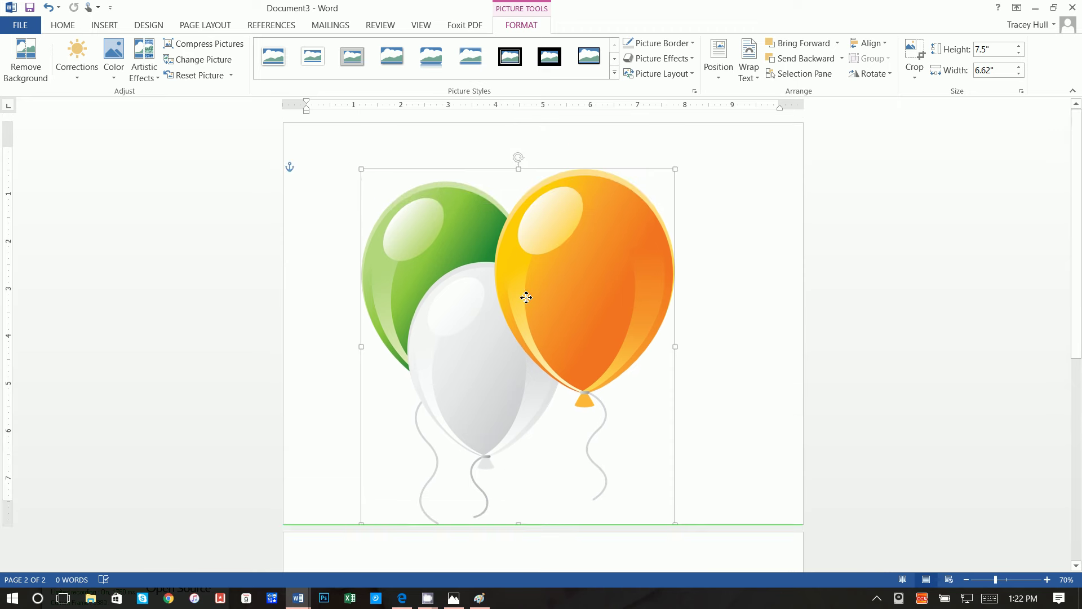
drag(526, 297, 530, 274)
drag(679, 502, 485, 249)
drag(436, 217, 737, 424)
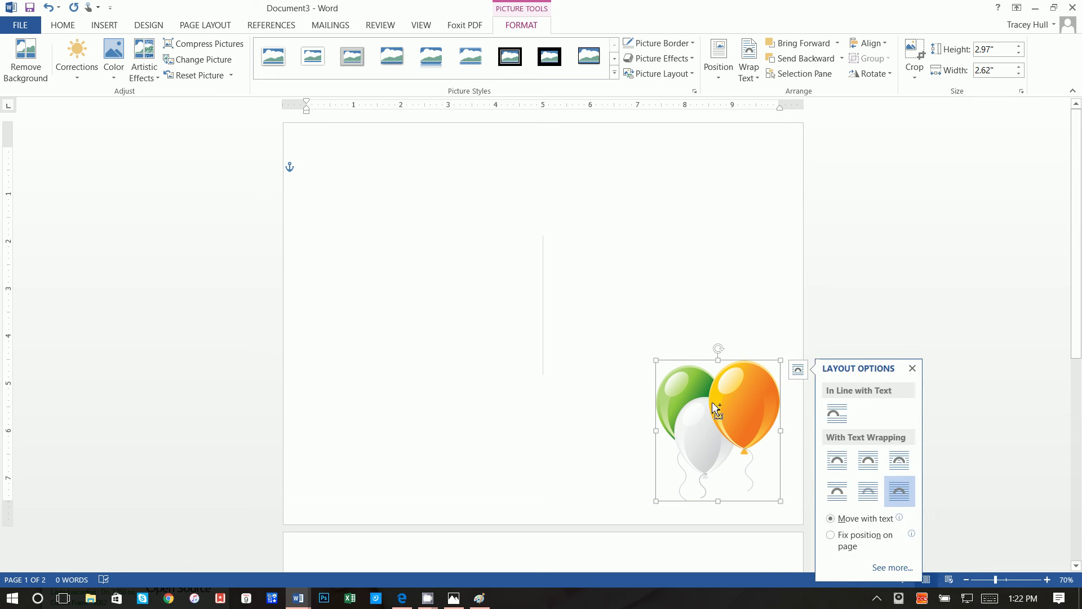
Copy the balloon picture and place the pasted duplicate directly left of the original, aligned along the same baseline
right_click(711, 405)
click(759, 166)
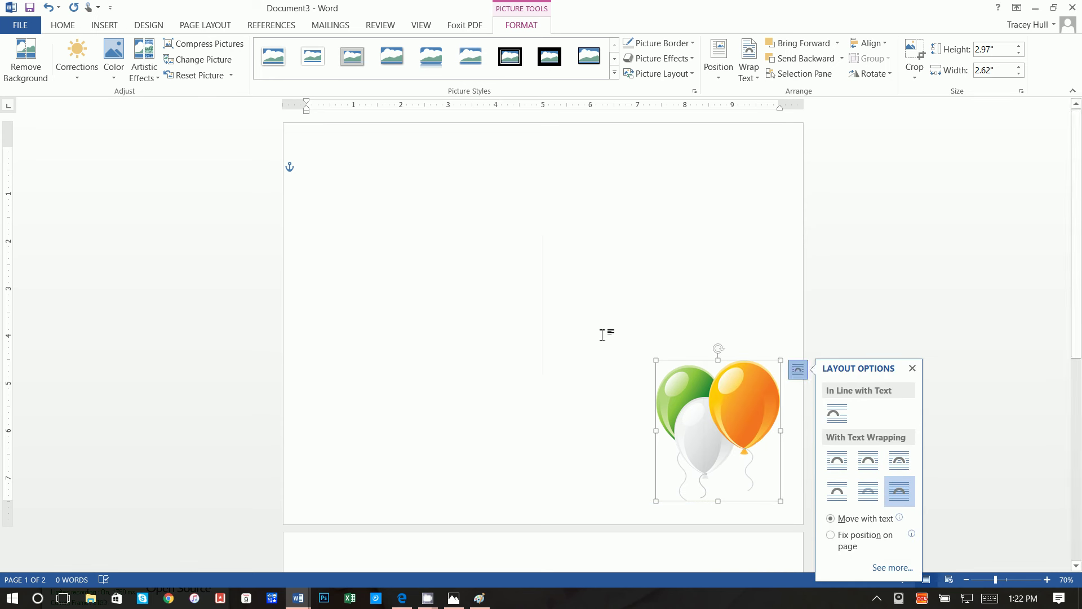
click(602, 332)
right_click(602, 332)
click(630, 392)
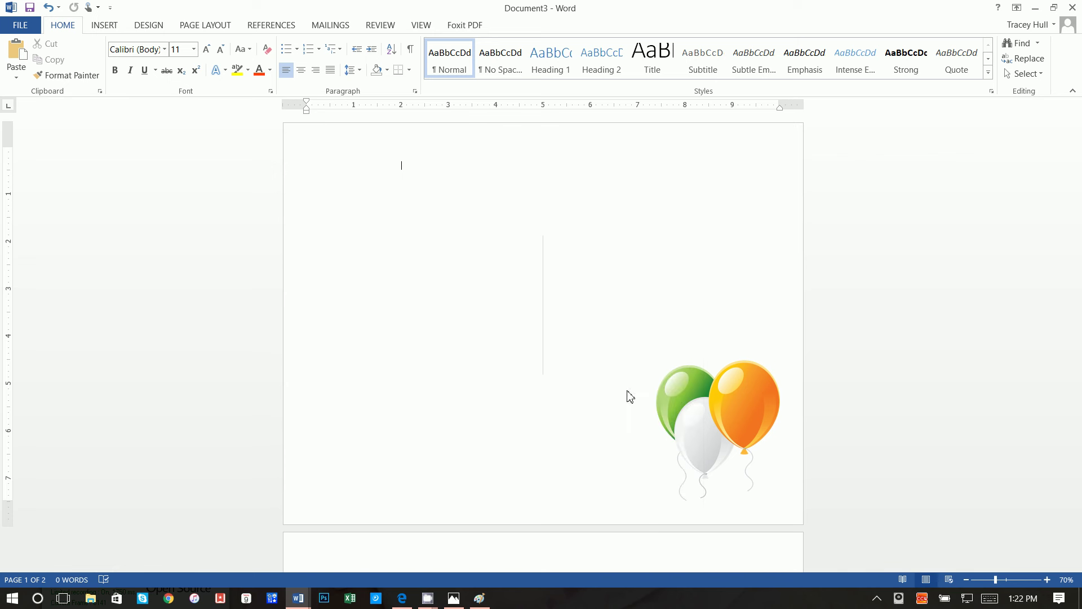
drag(394, 228, 625, 431)
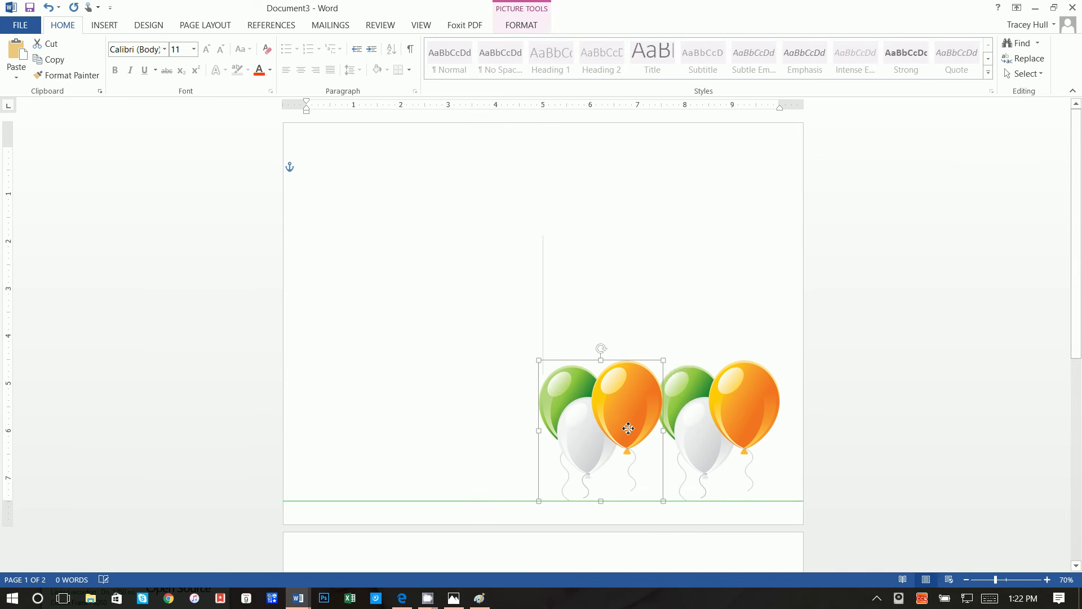
Paste a third balloon picture and line it up left of the other two, across the centre fold
click(509, 250)
right_click(507, 252)
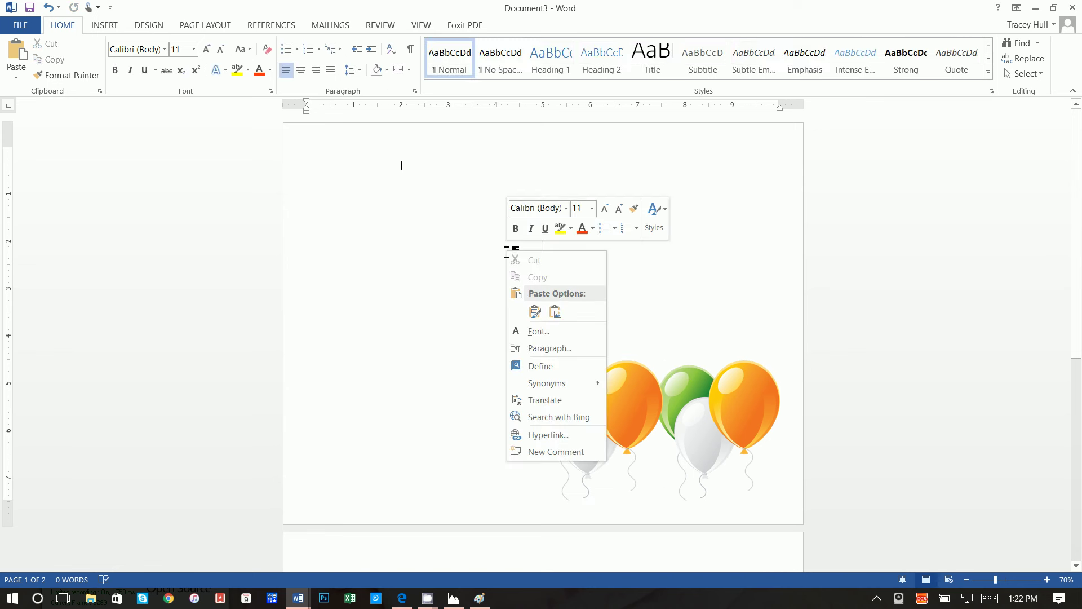
click(535, 311)
click(387, 217)
drag(387, 217, 511, 409)
Paste a fourth balloon picture and add it to the left end of the row, near the page's left margin
click(430, 179)
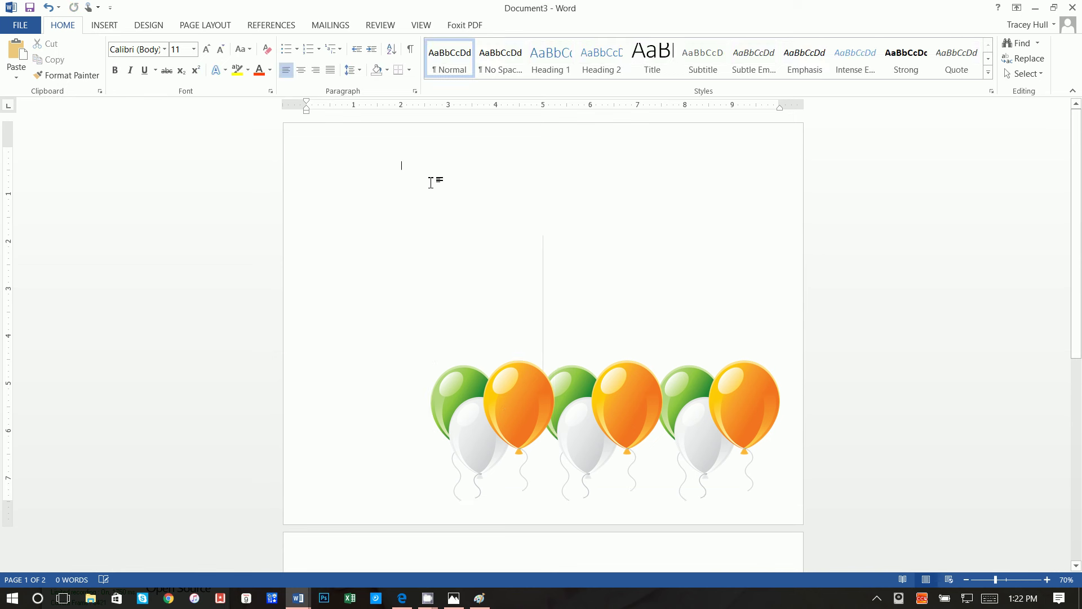
right_click(430, 180)
click(465, 247)
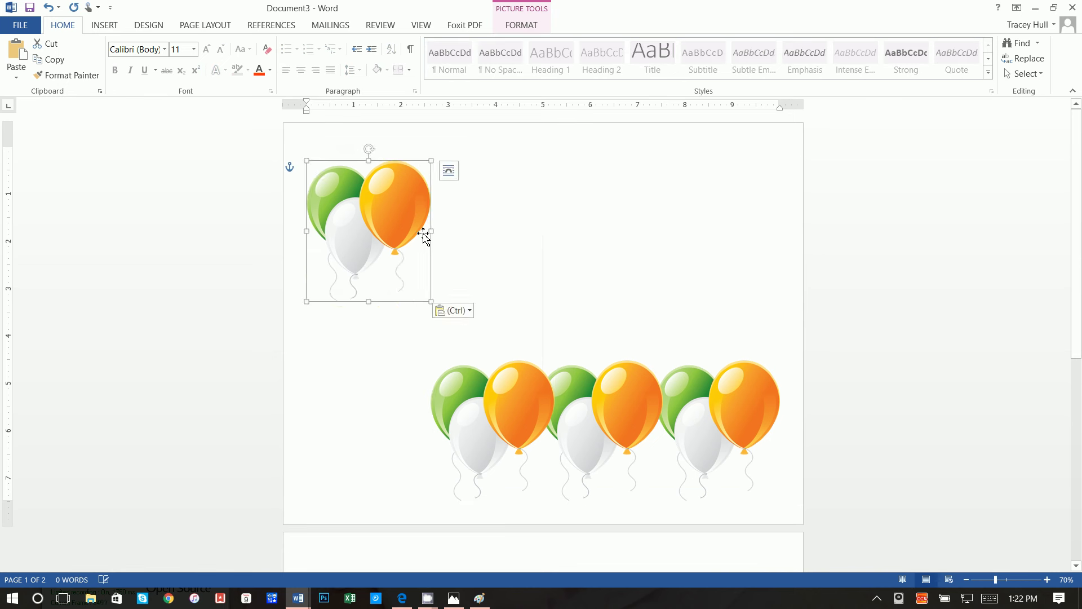
drag(425, 234, 409, 409)
Select all four balloon pictures and nudge them together to the right until the last one meets the page's right edge
click(722, 399)
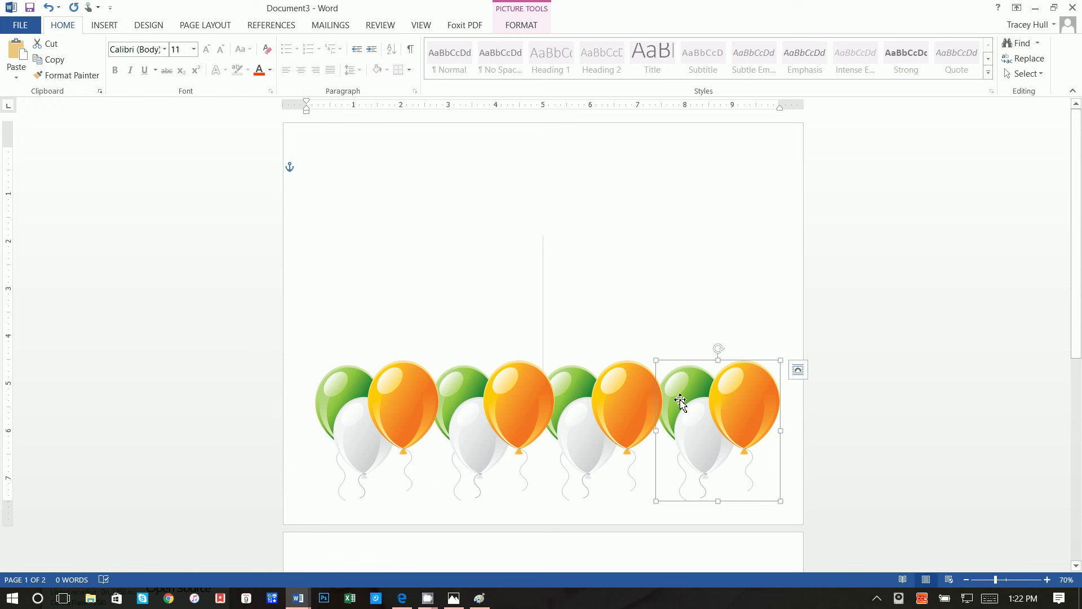
shift+click(592, 400)
shift+click(511, 403)
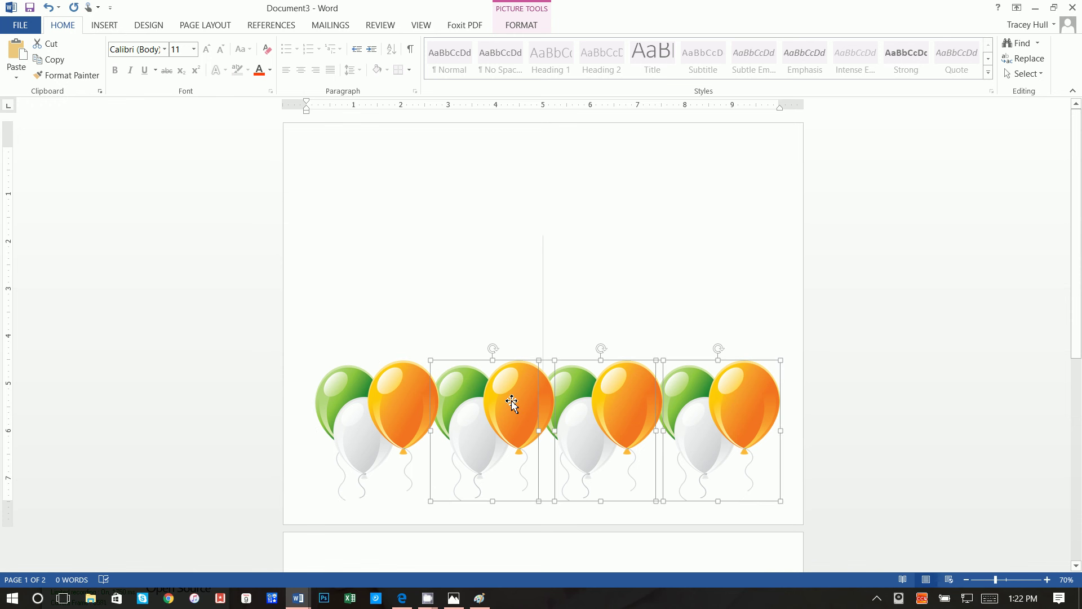
shift+click(411, 414)
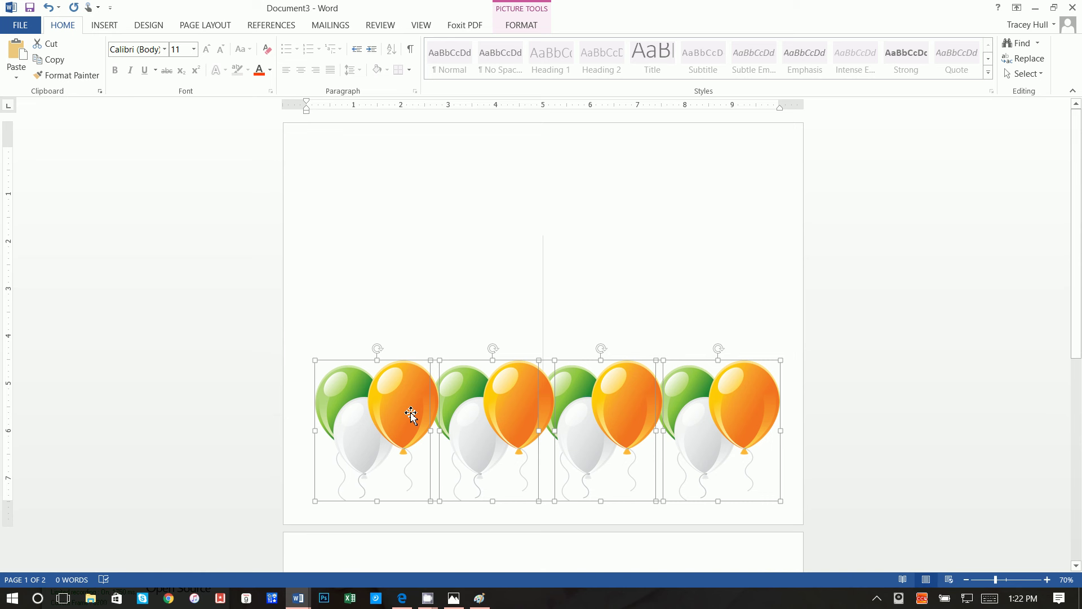
key(Right)
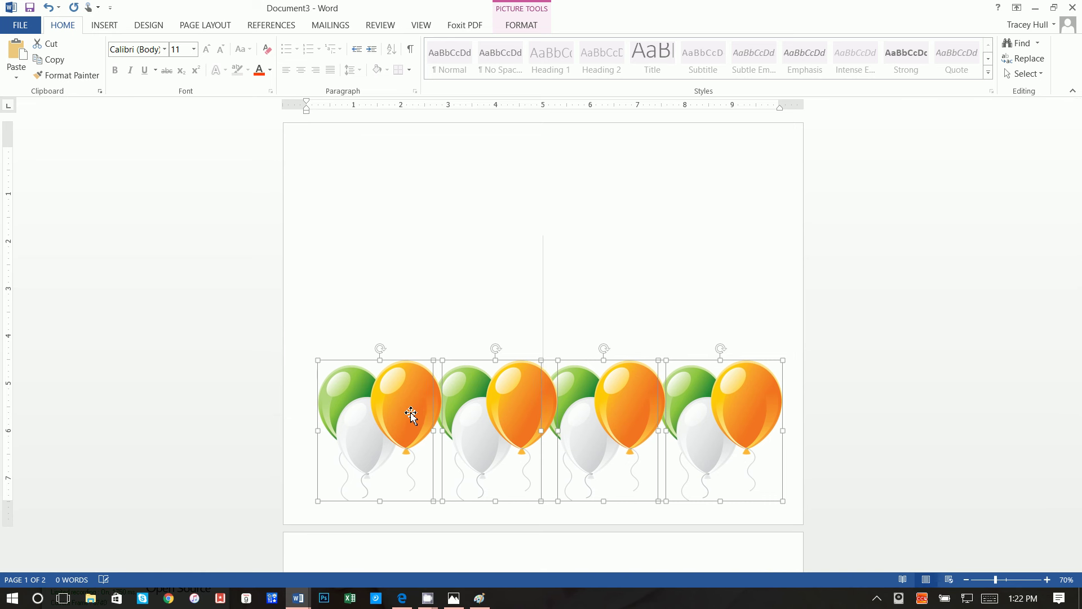
key(Right)
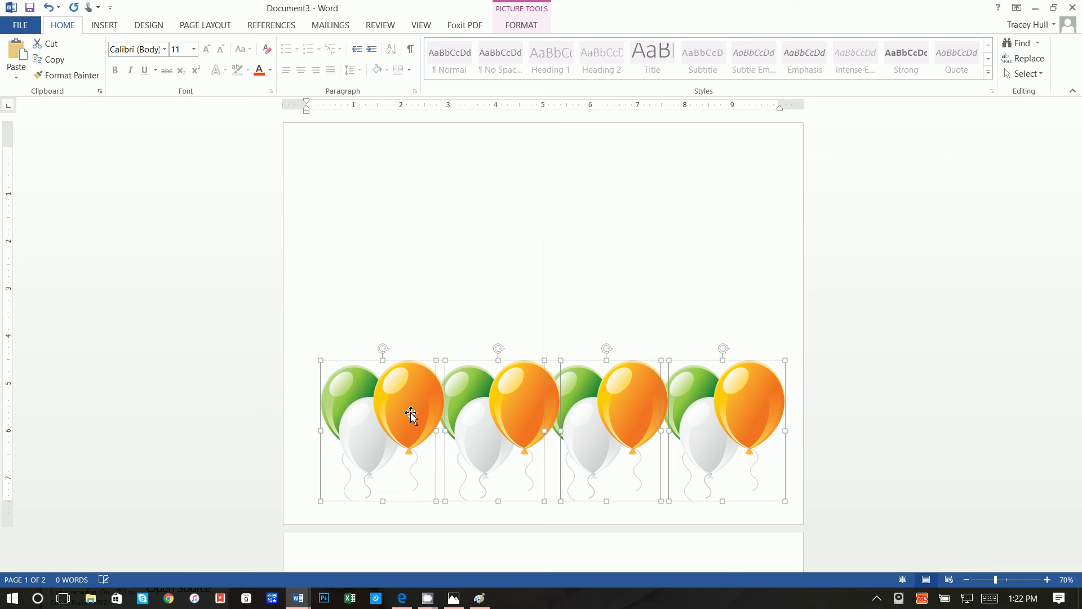
key(Right)
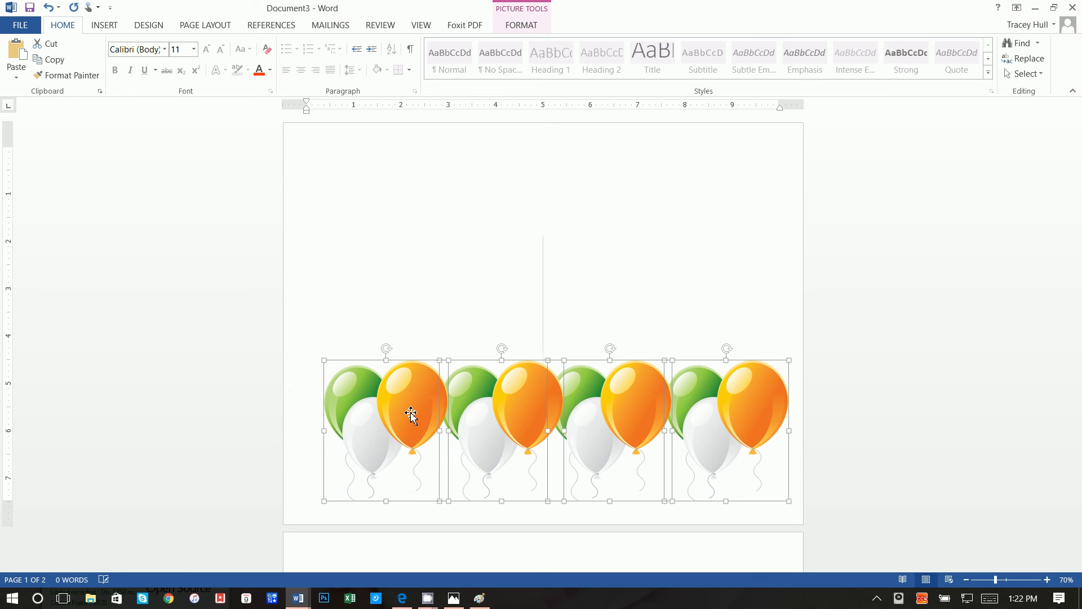
key(Right)
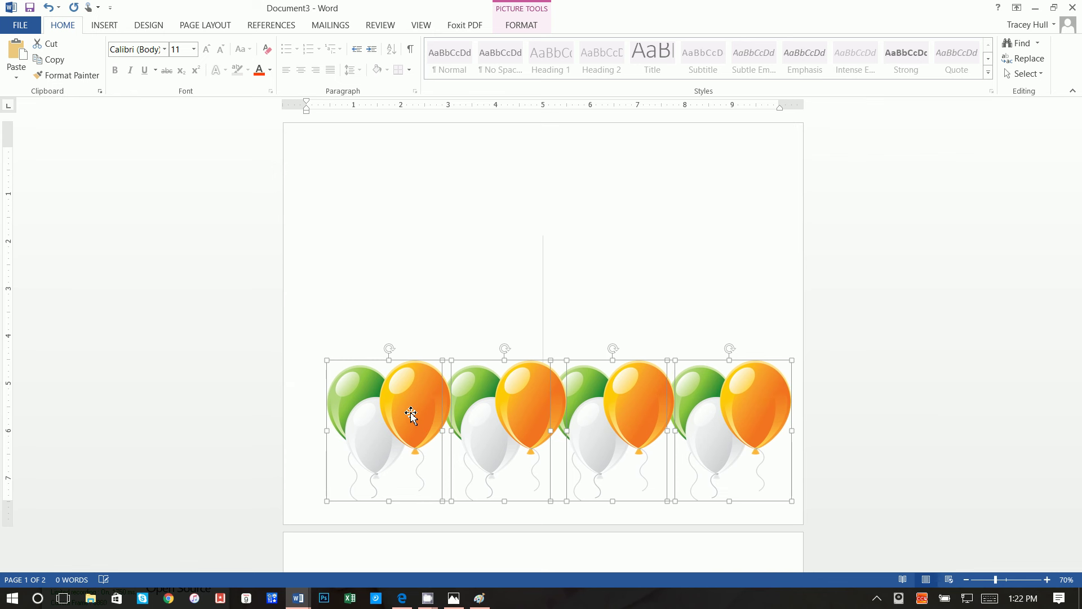
key(Right)
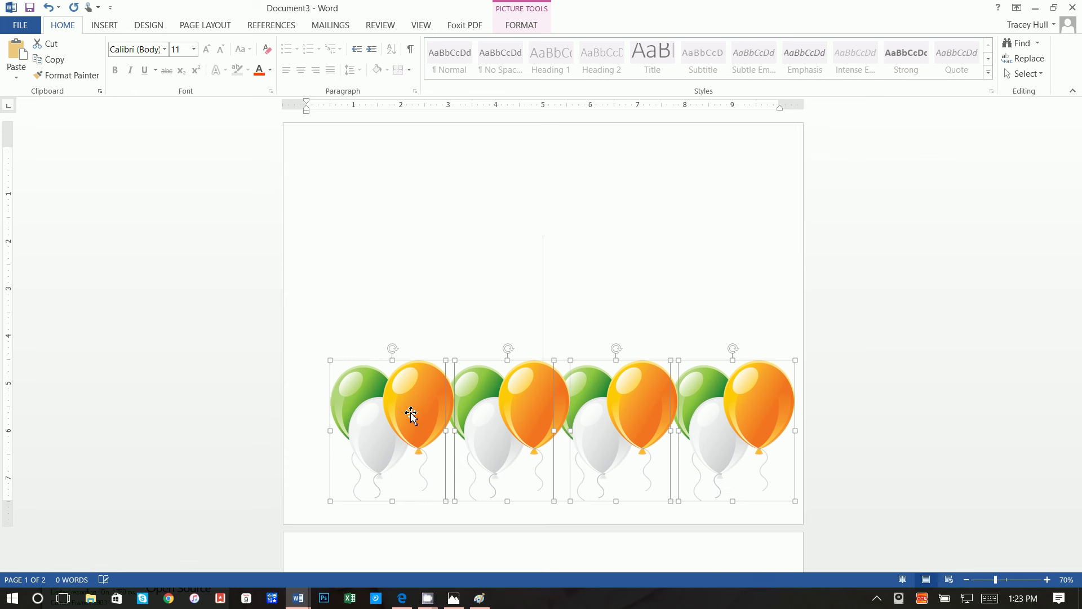
key(Right)
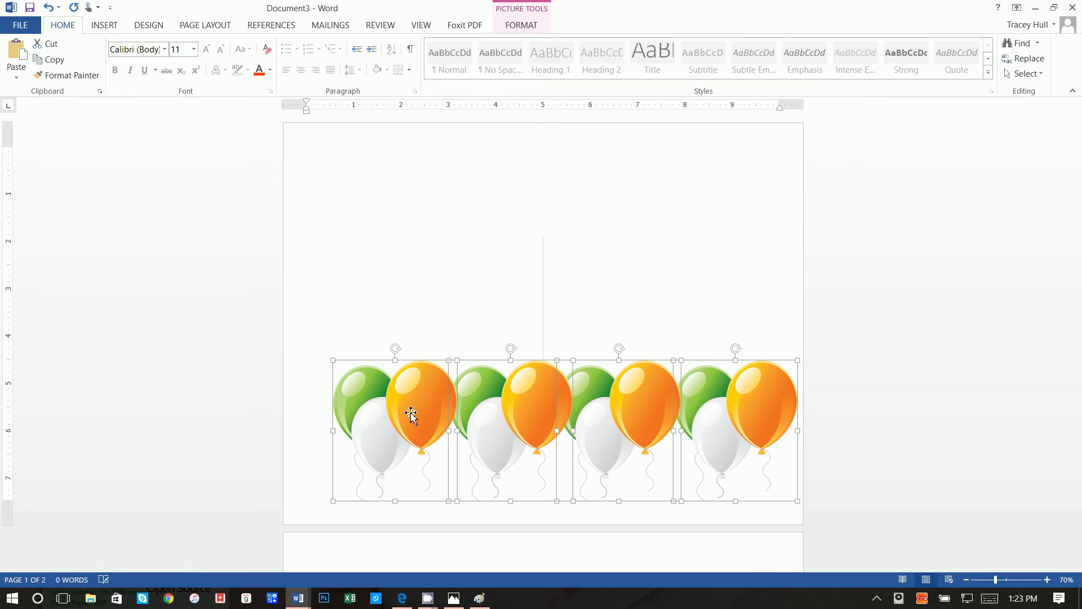
key(Right)
key(Right)
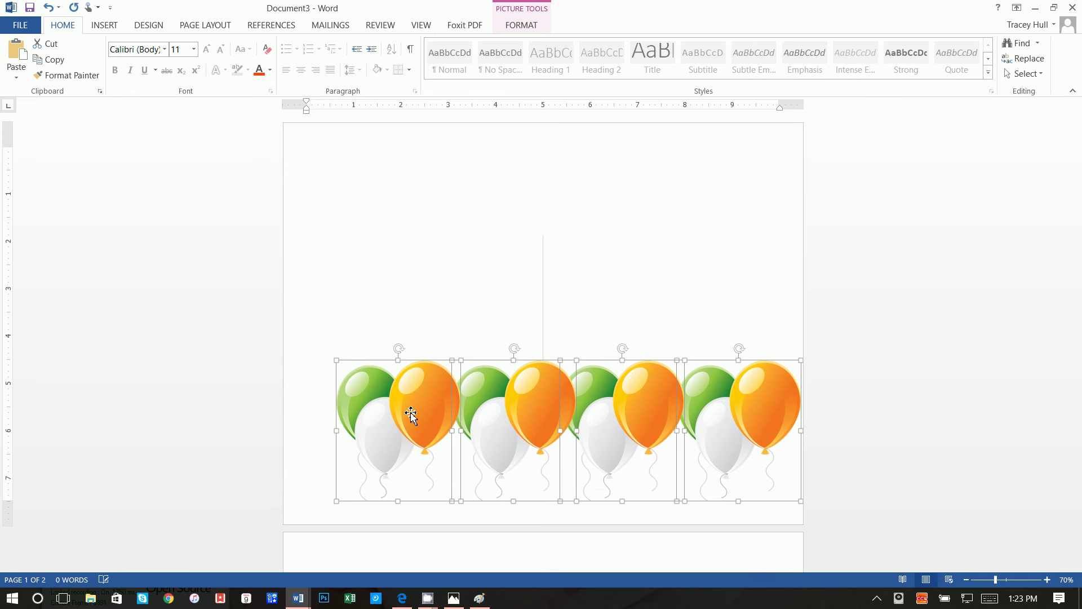
key(Right)
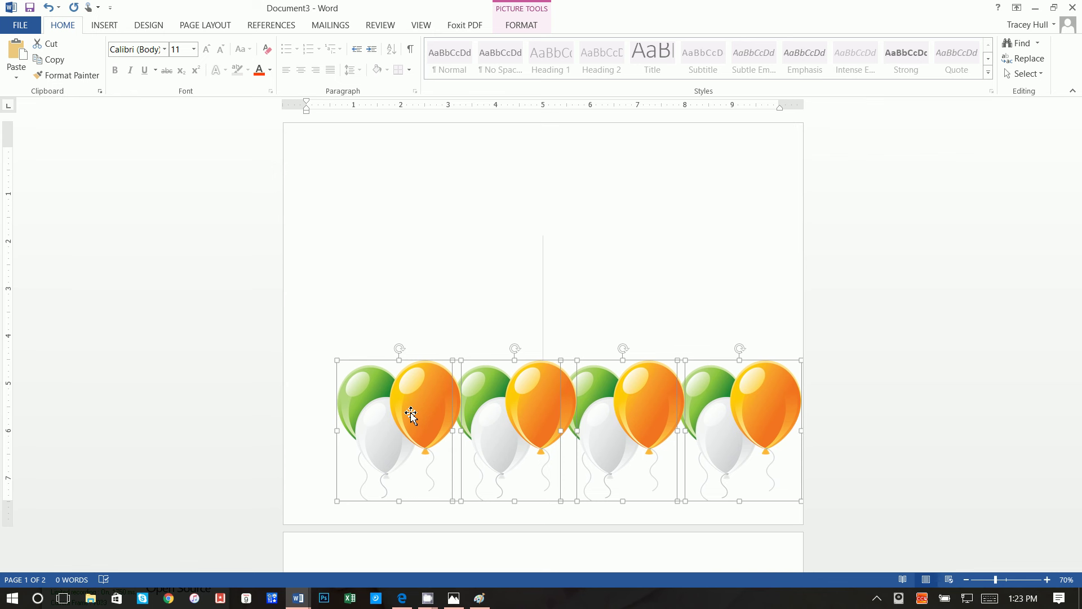
Paste a fifth balloon picture and place it at the left end of the row, running partly off the page's left edge
click(426, 247)
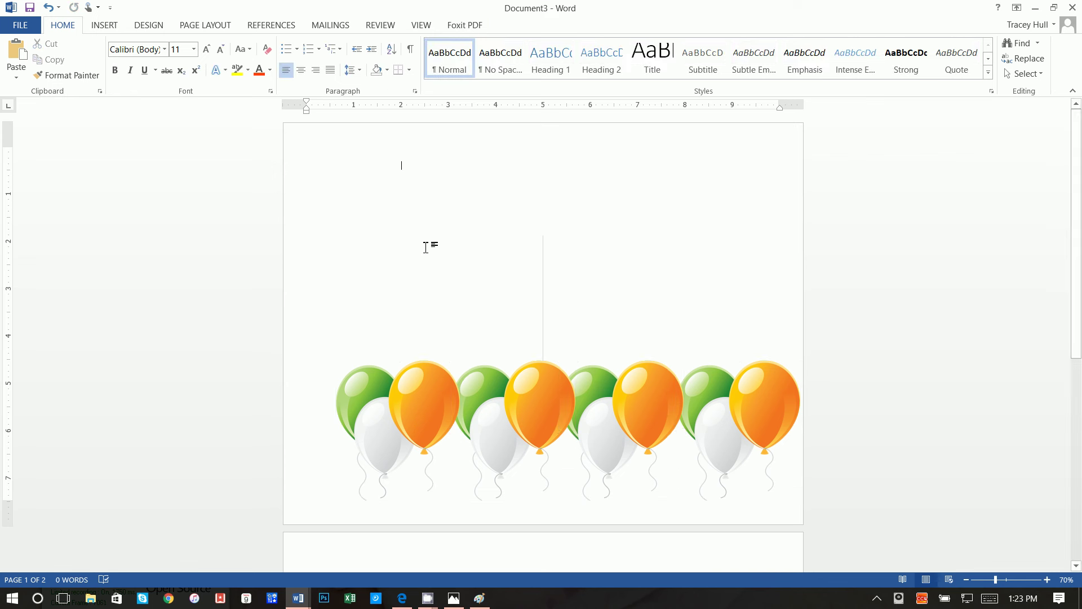
right_click(426, 247)
click(450, 307)
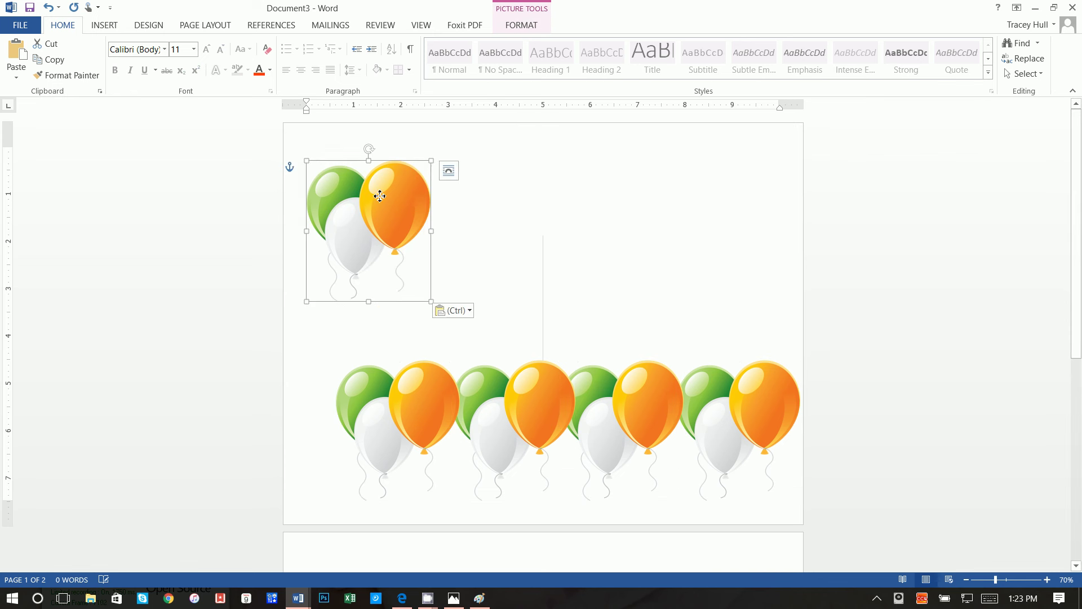
drag(380, 196, 328, 389)
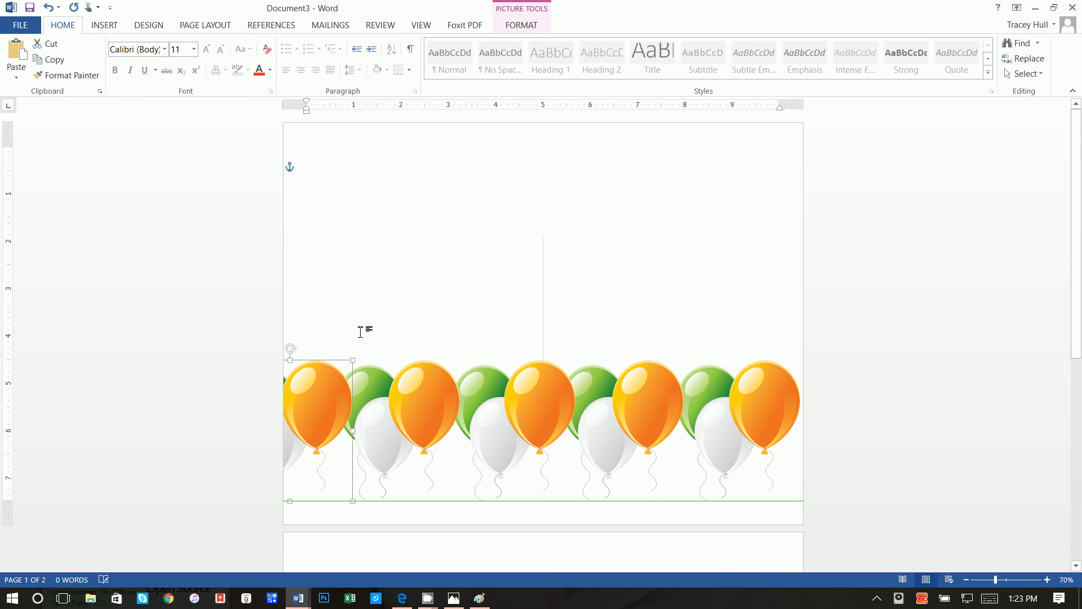
click(788, 314)
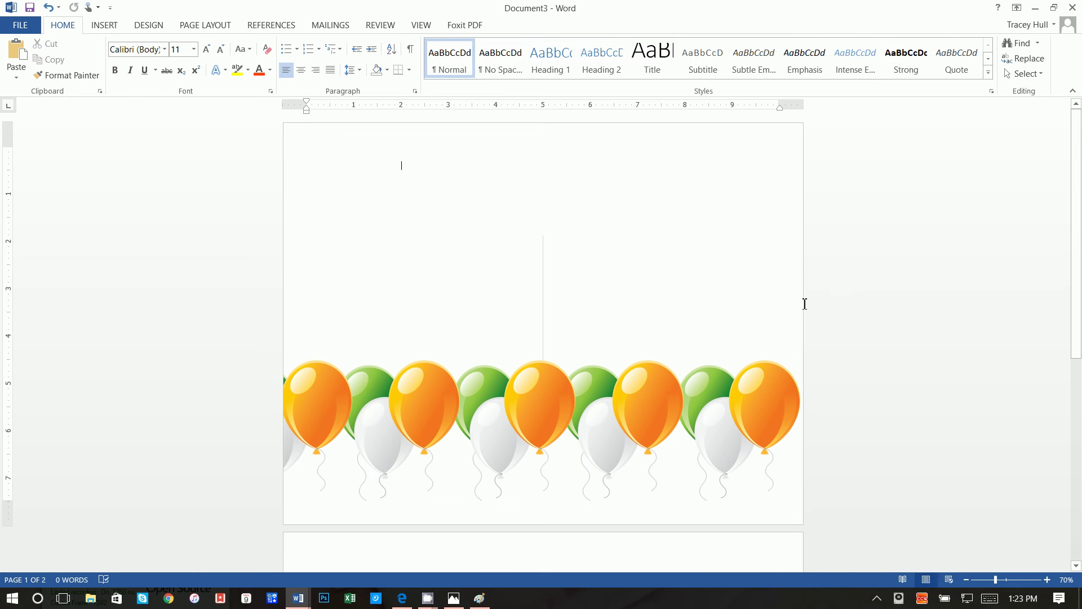
Draw a rectangle about 4.77" wide and 5.82" high on page one's front half, overlapping the upper part of the balloons
click(105, 26)
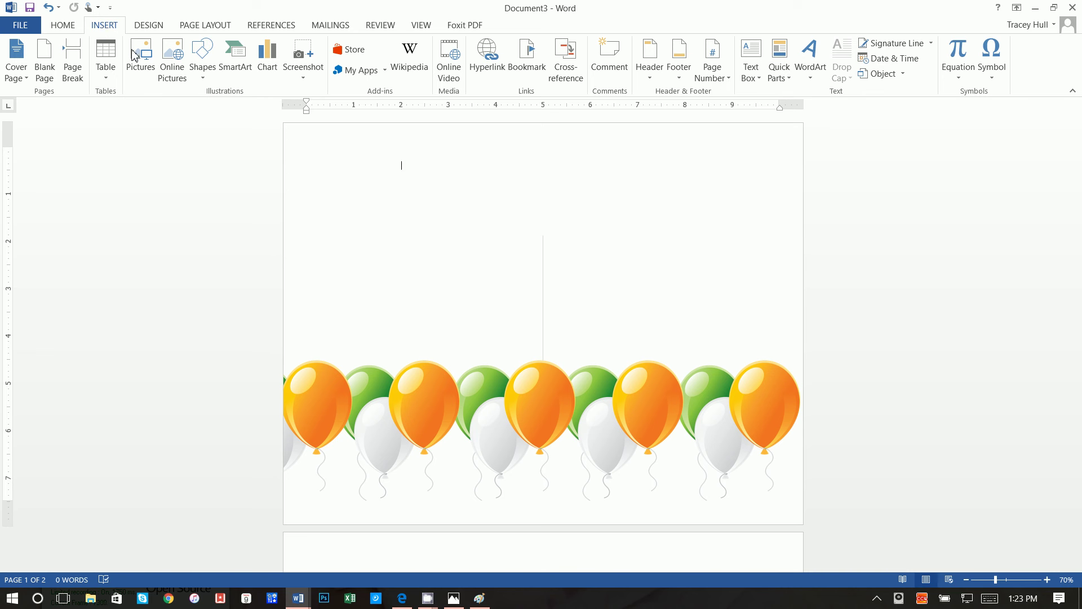
click(203, 68)
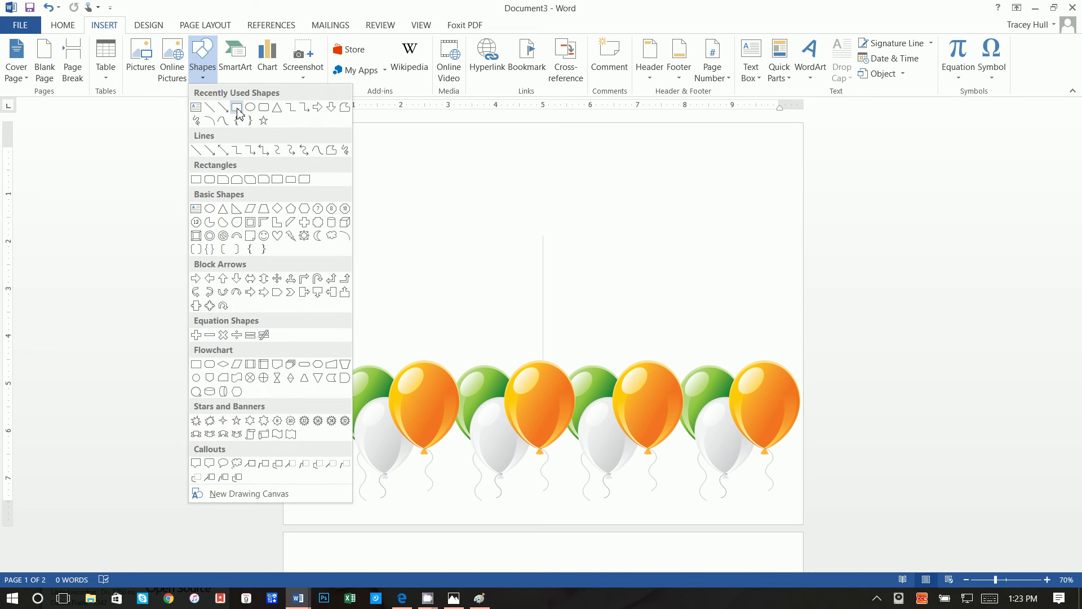
click(237, 107)
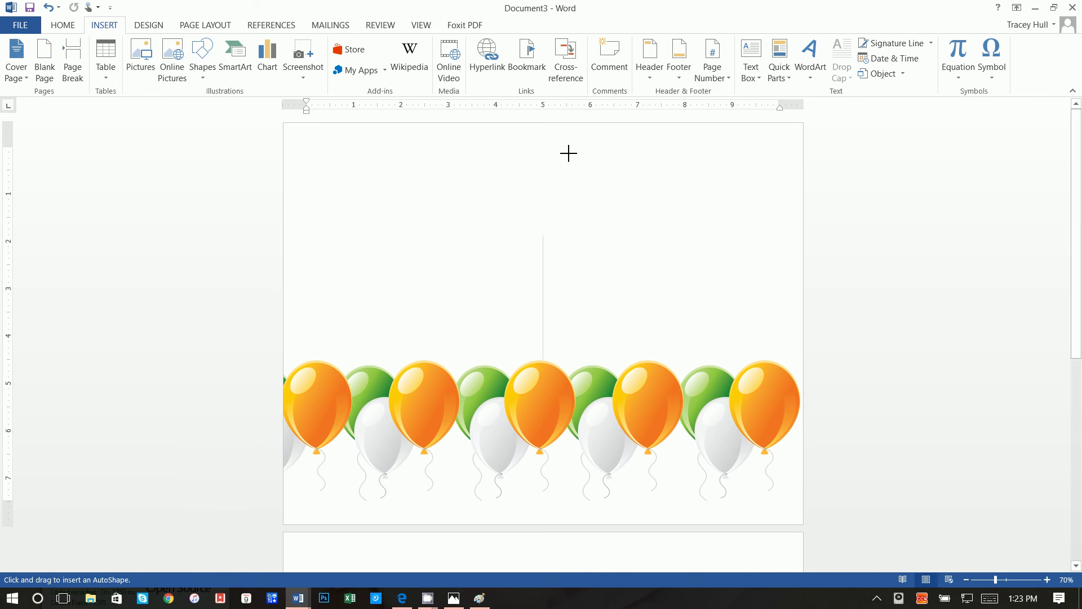
mouse_move(562, 147)
mouse_down()
mouse_move(731, 423)
mouse_move(780, 442)
mouse_move(790, 423)
mouse_up()
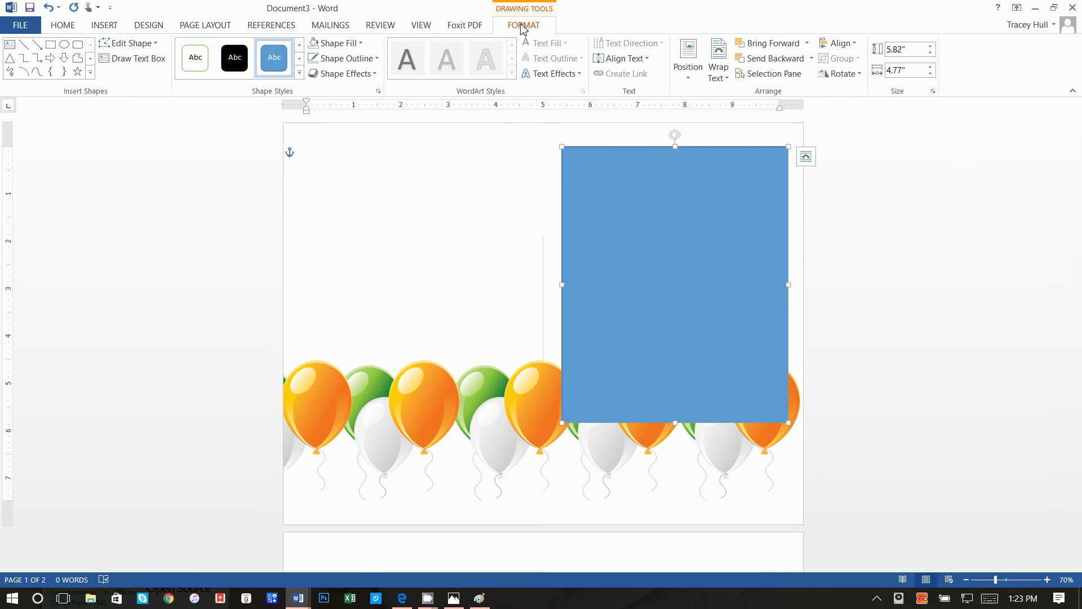
Remove the rectangle's fill and set its outline weight to 6 pt
click(336, 44)
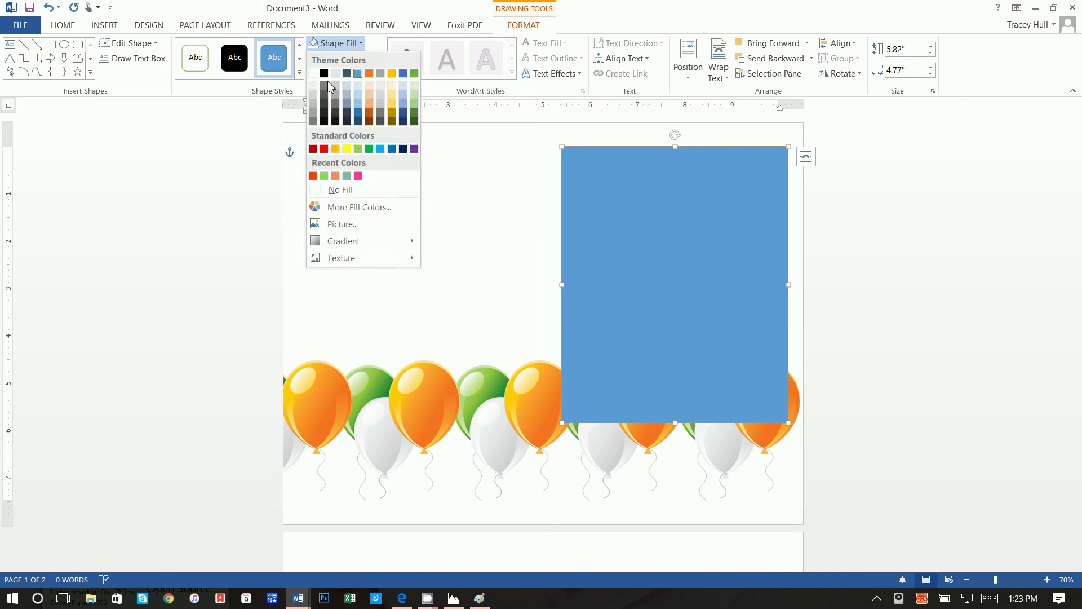
click(339, 191)
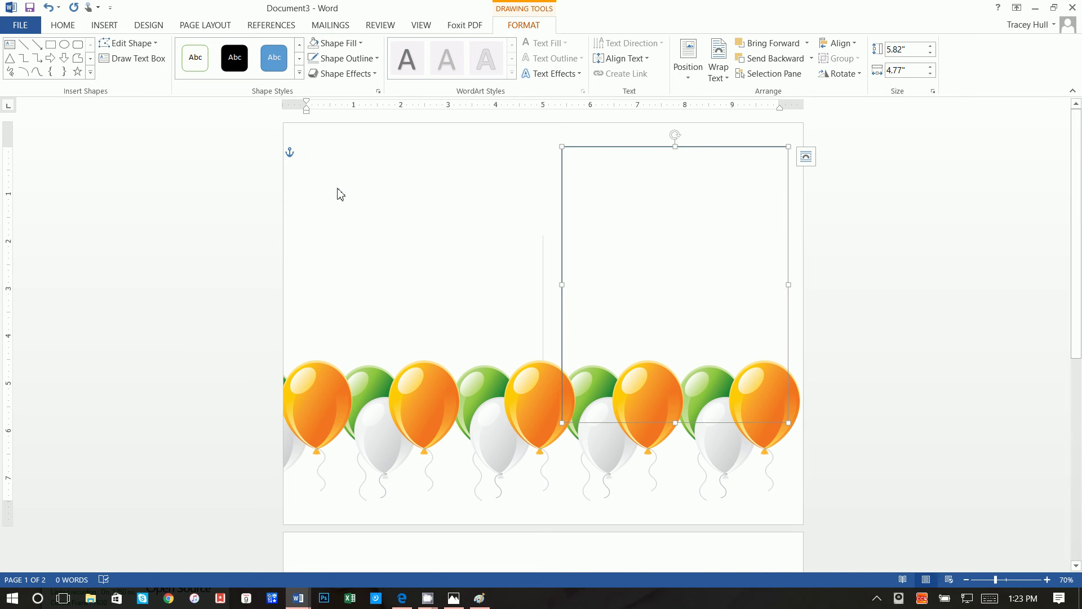
click(340, 60)
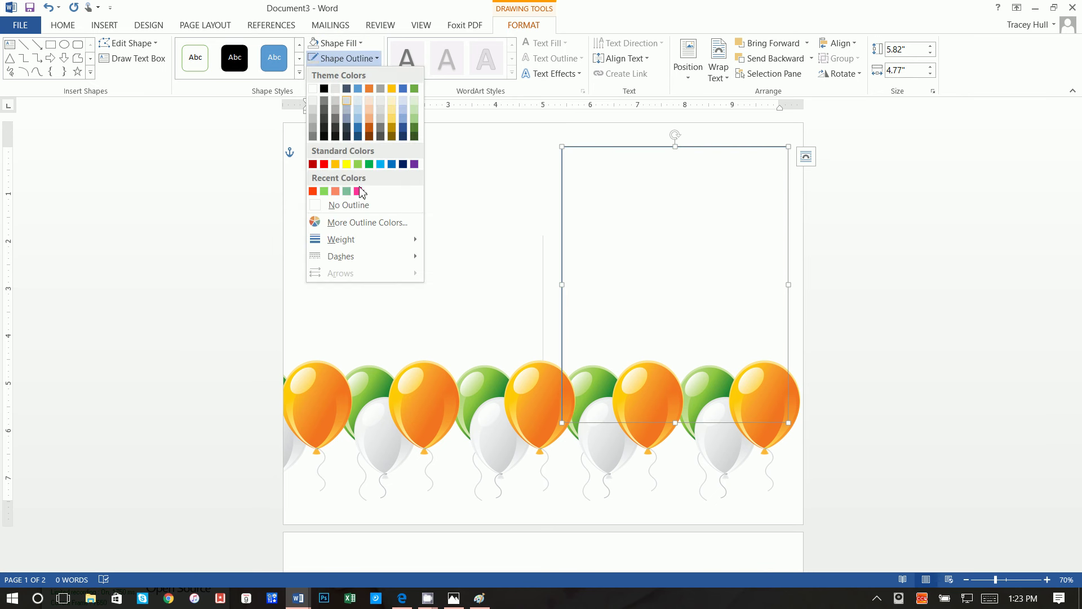
mouse_move(370, 243)
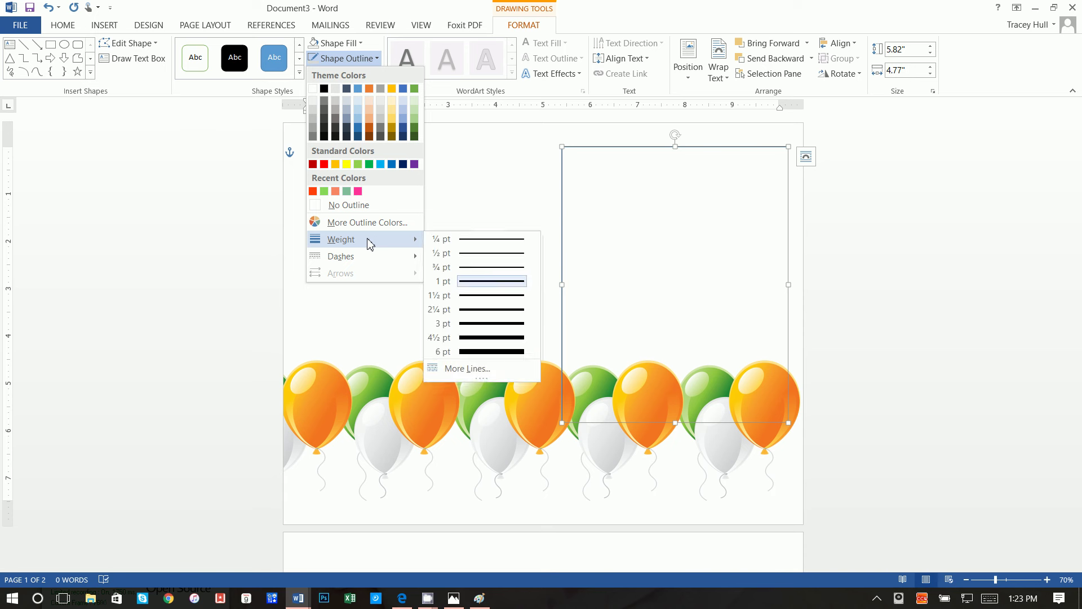
click(494, 355)
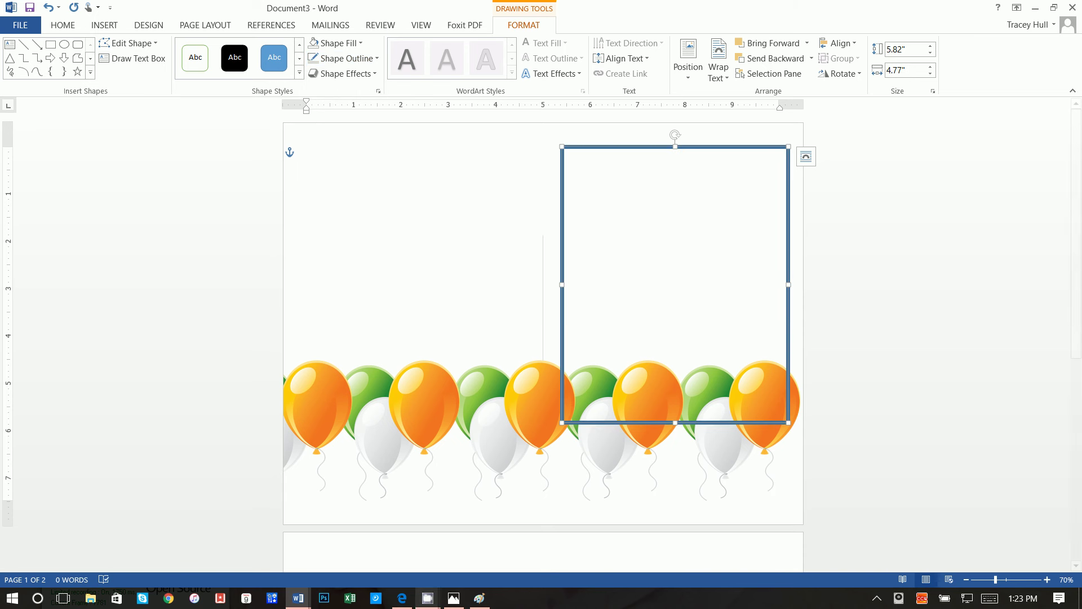
Switch to the Edge browser and search the web for "color combinations"
click(412, 600)
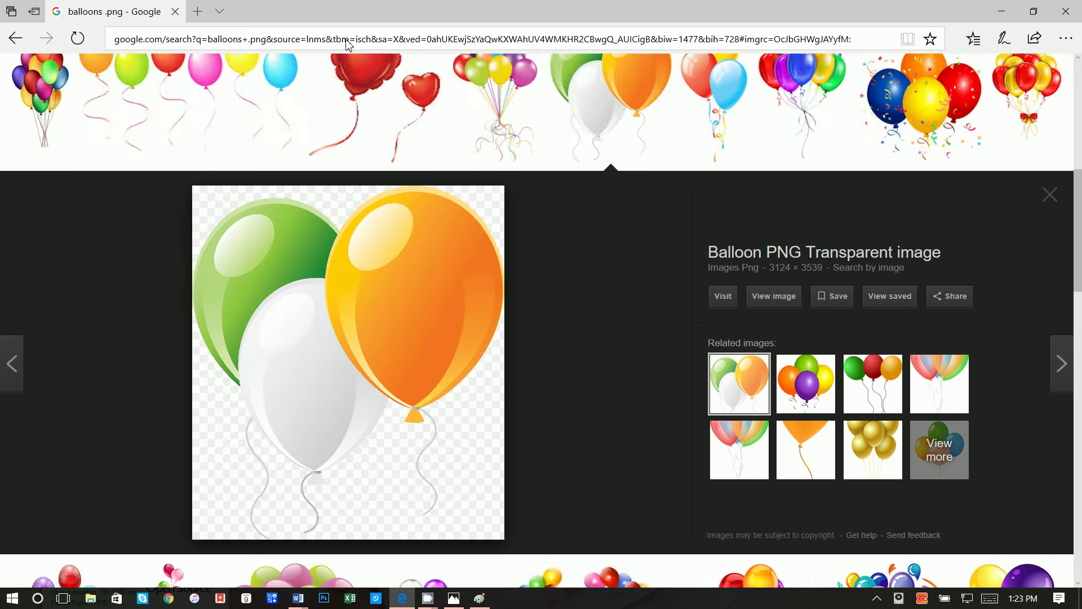
click(347, 39)
text(color)
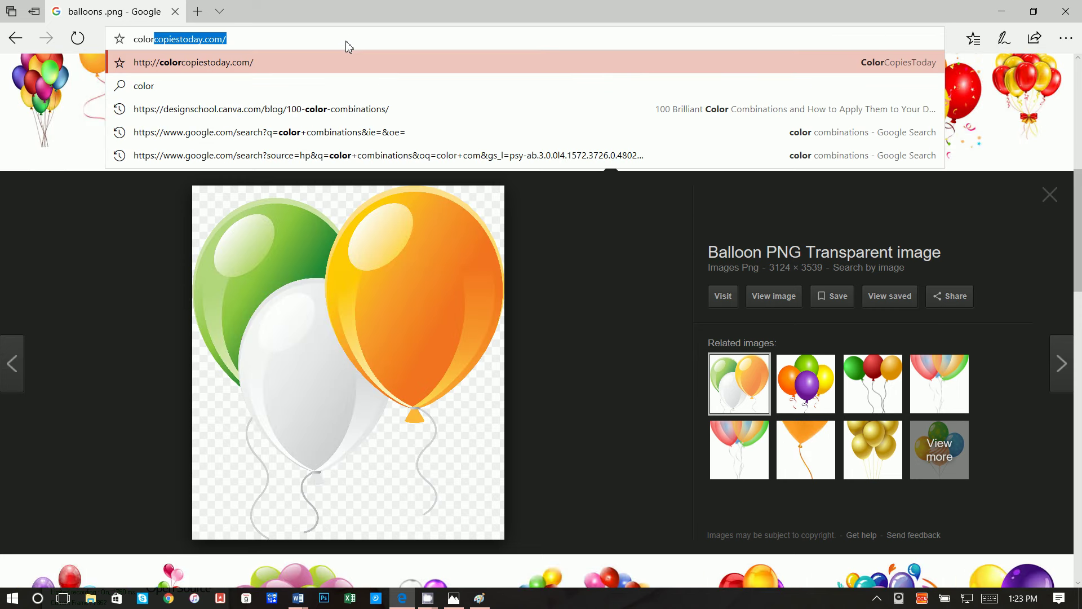
text( cob)
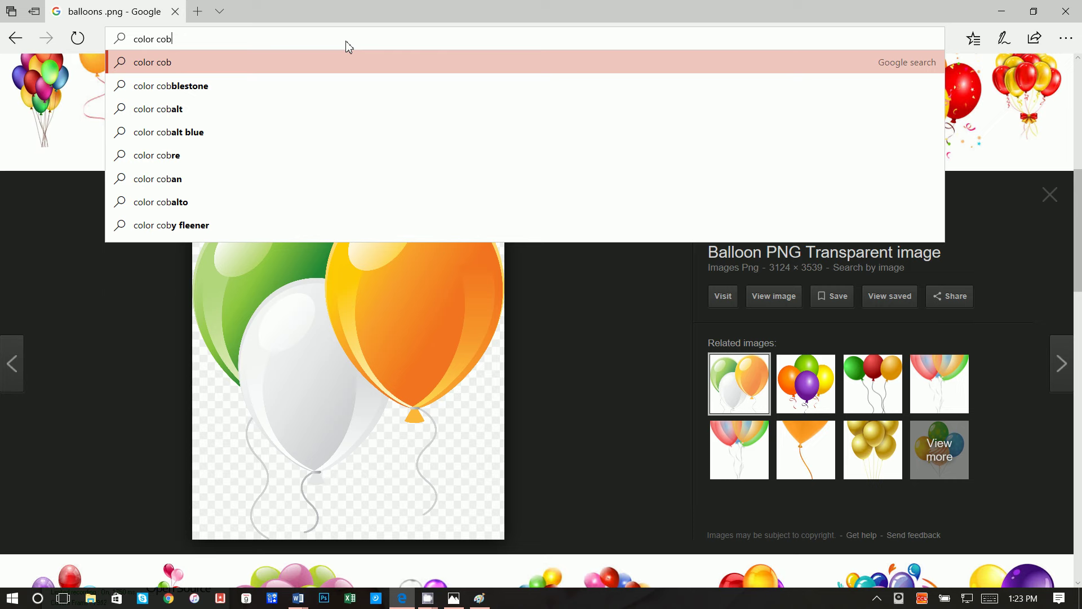
key(BackSpace)
text(mbi)
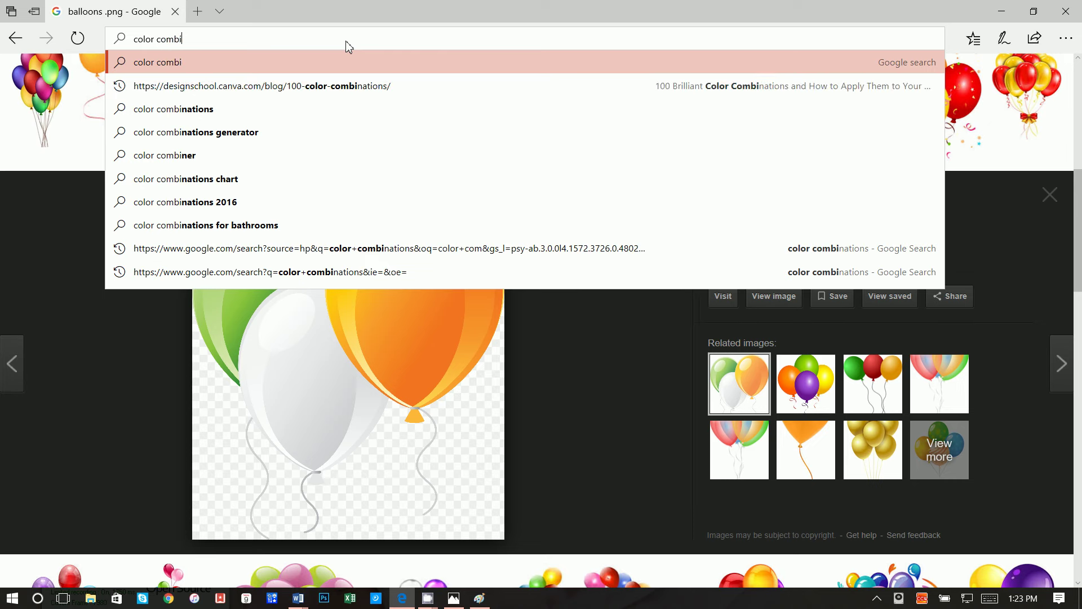
key(Down)
key(Down)
key(Return)
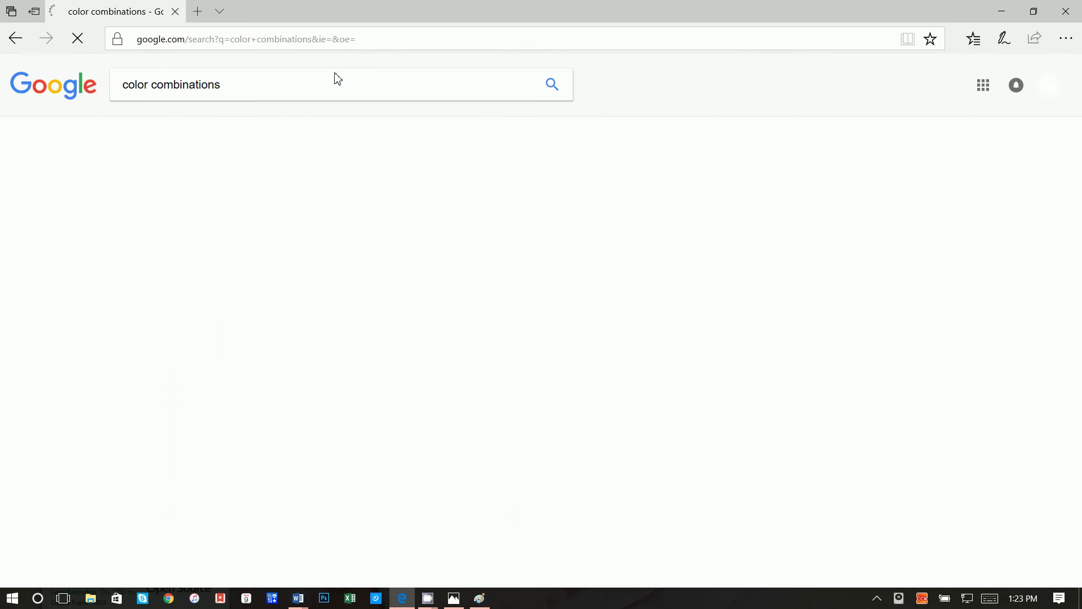
Open Canva's "100 Brilliant Color Combinations" article from the search results and find the Fresh & Bright palette
scroll(258, 296, down, 8)
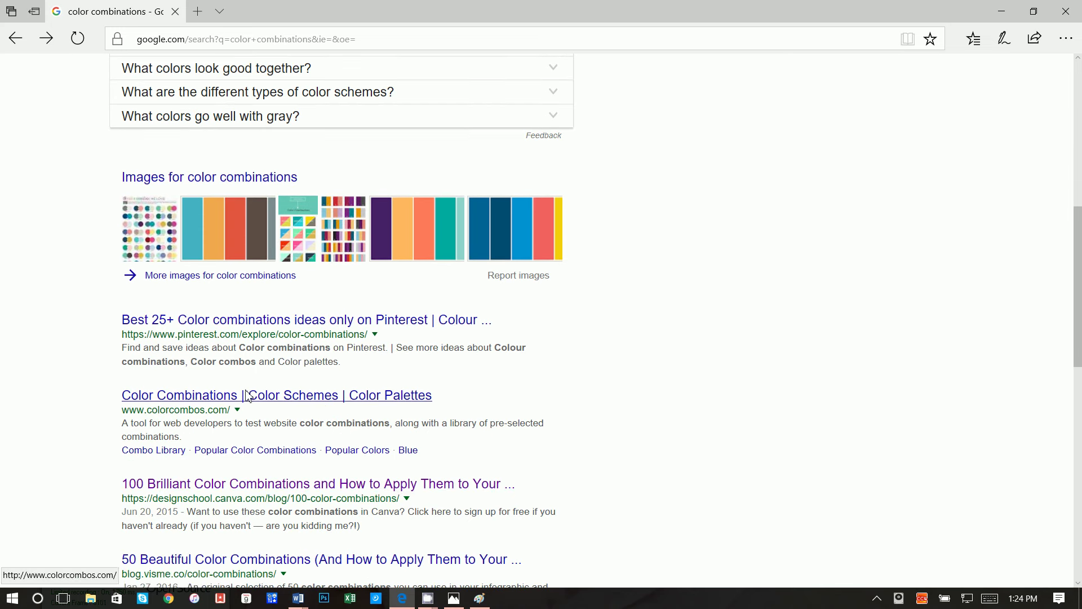
scroll(241, 486, up, 8)
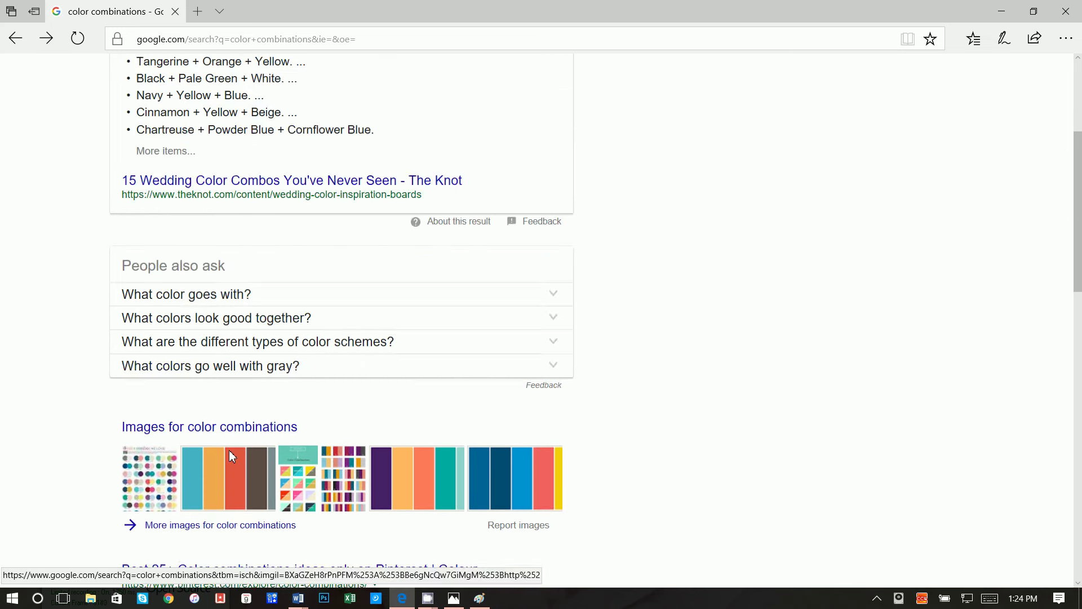
scroll(282, 376, down, 10)
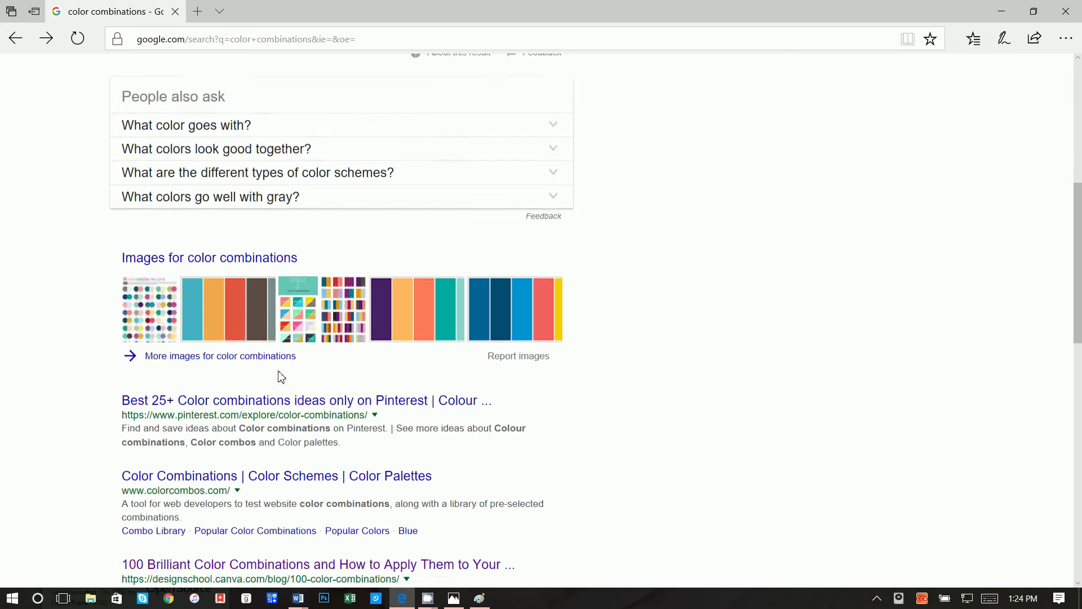
click(277, 331)
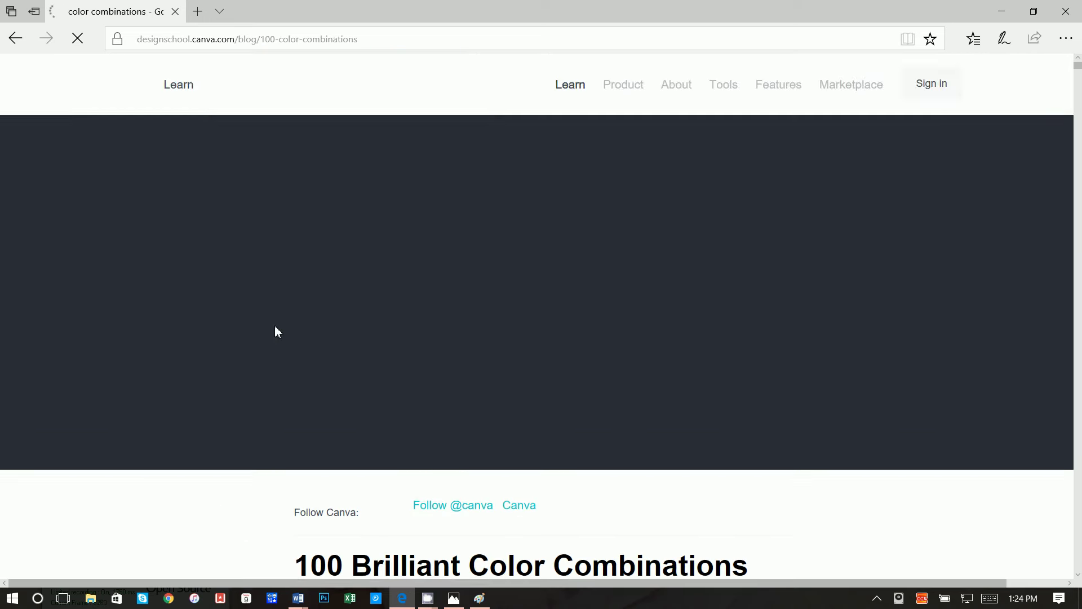
scroll(667, 442, down, 4)
scroll(665, 445, down, 10)
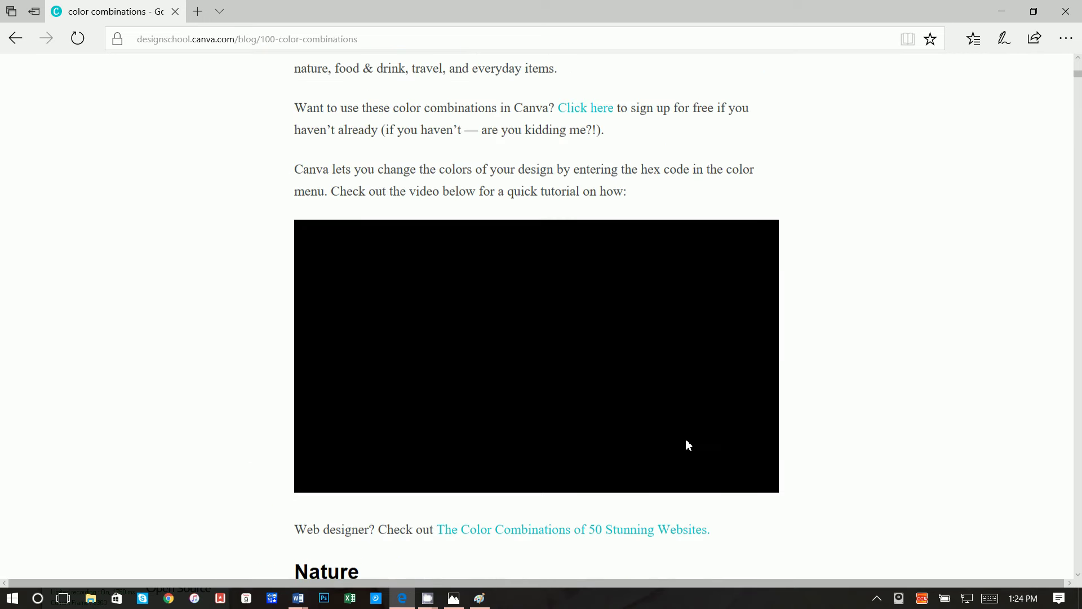
scroll(760, 442, up, 1)
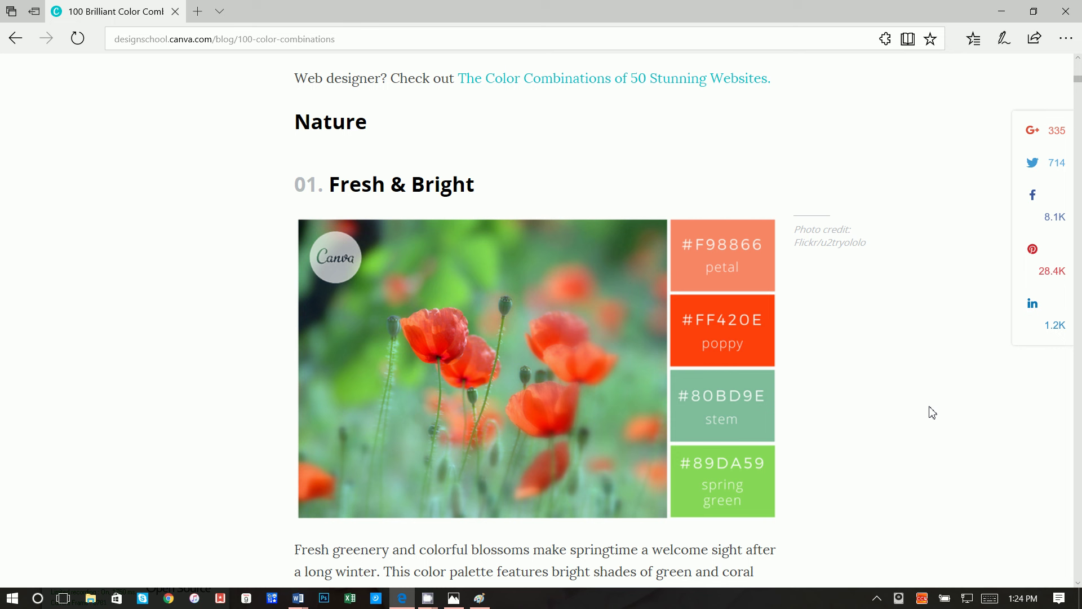
Launch Paint and paste a screenshot of the Fresh & Bright palette page into the blank canvas
click(44, 602)
text(pa)
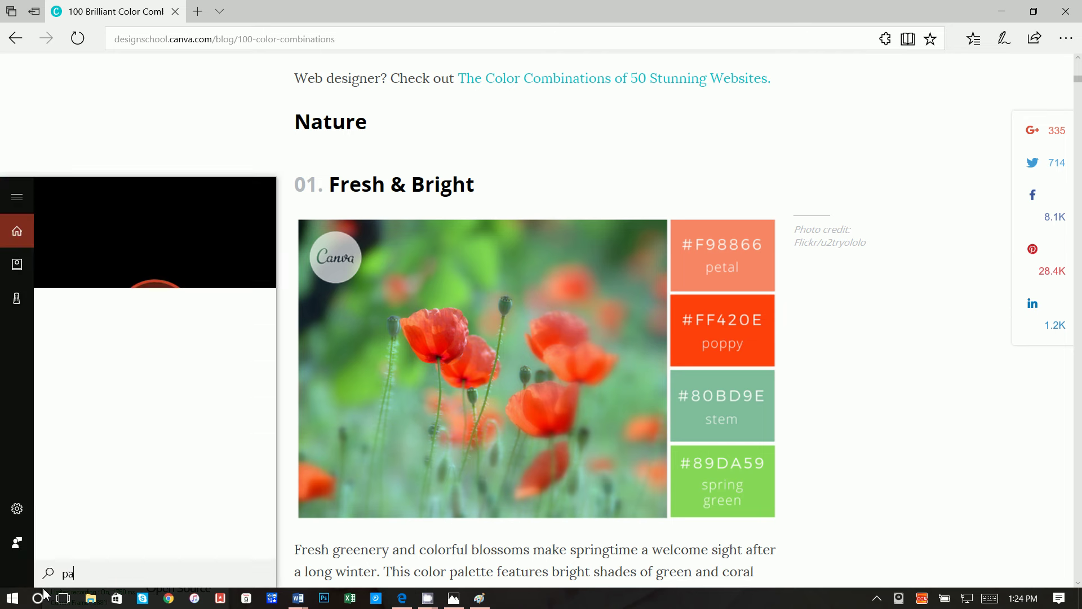
text(int)
key(Return)
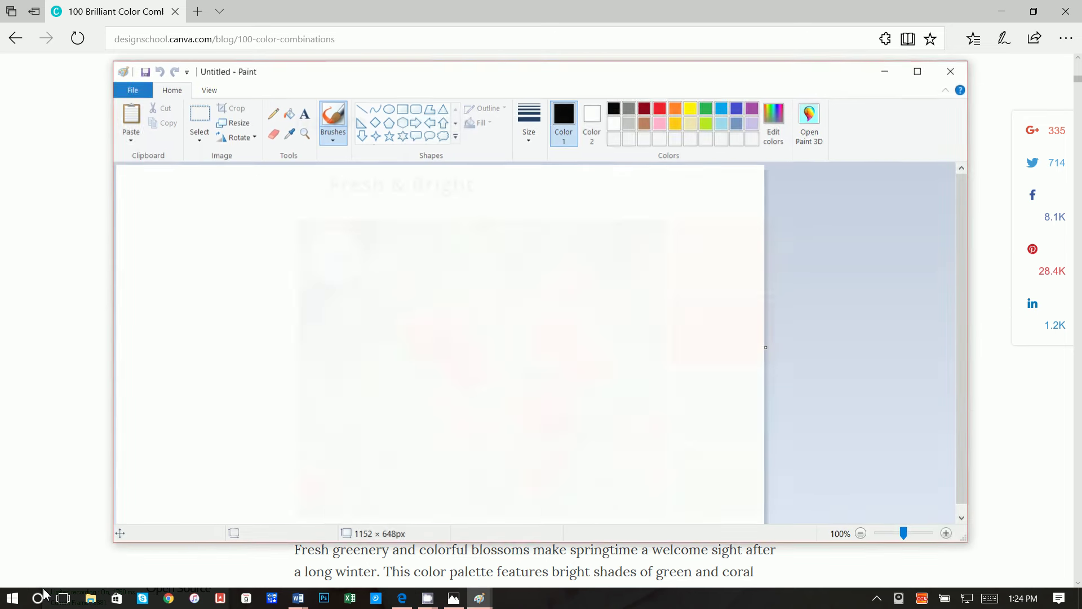
click(145, 94)
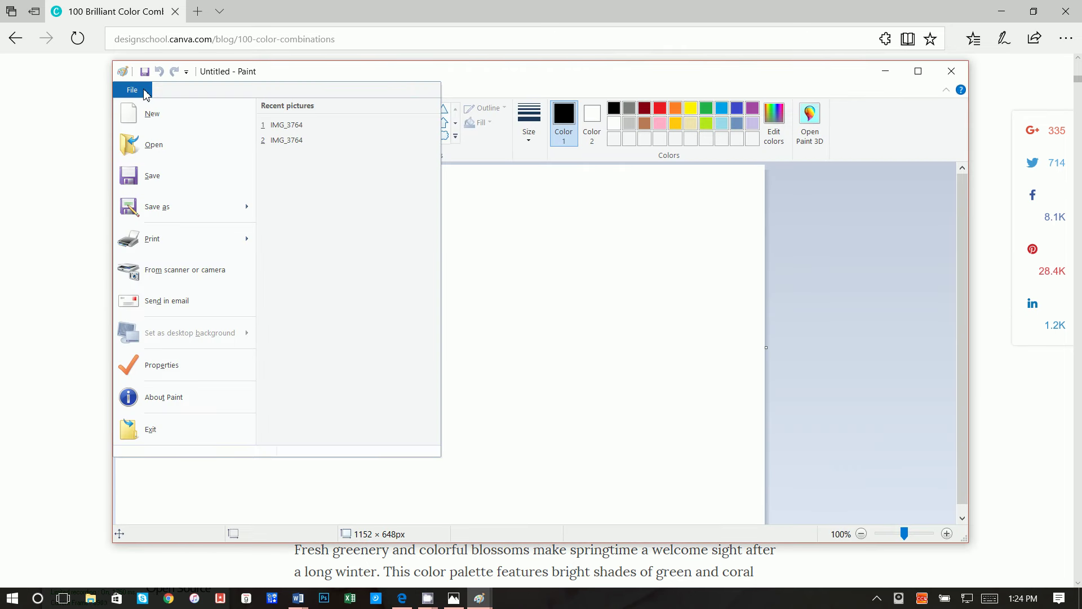
click(145, 94)
click(132, 119)
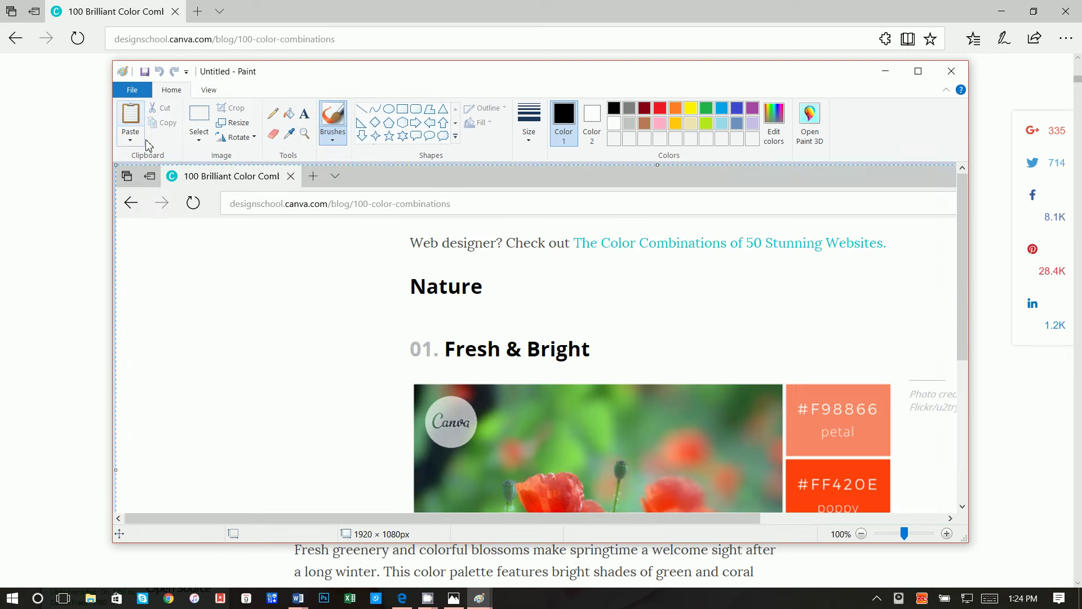
scroll(399, 376, down, 4)
scroll(711, 401, up, 1)
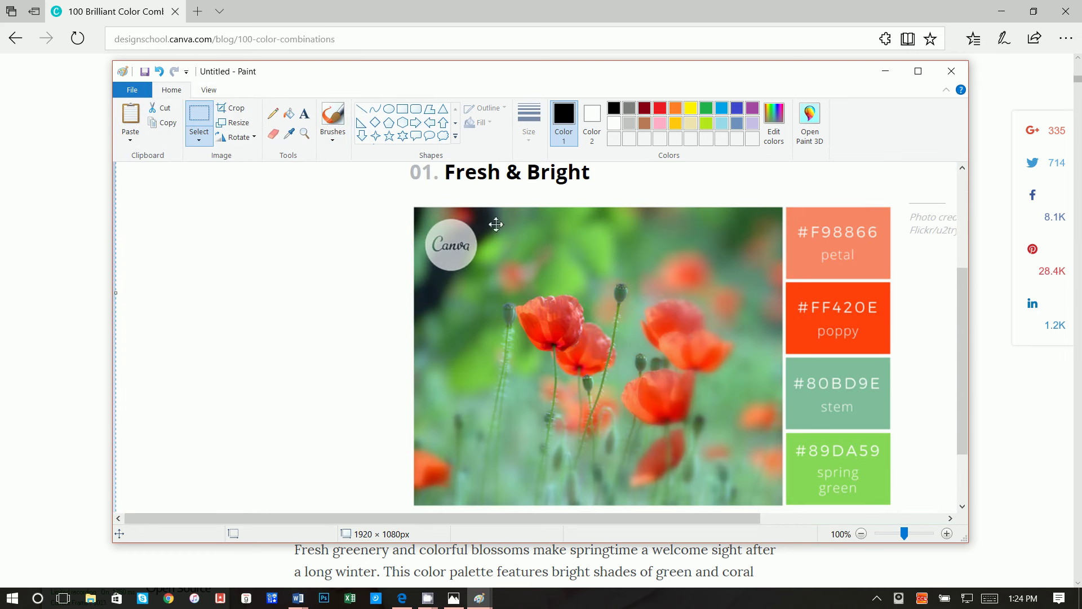
Sample the petal swatch #F98866 with the Color picker and read its red, green and blue values in Edit Colors
click(291, 137)
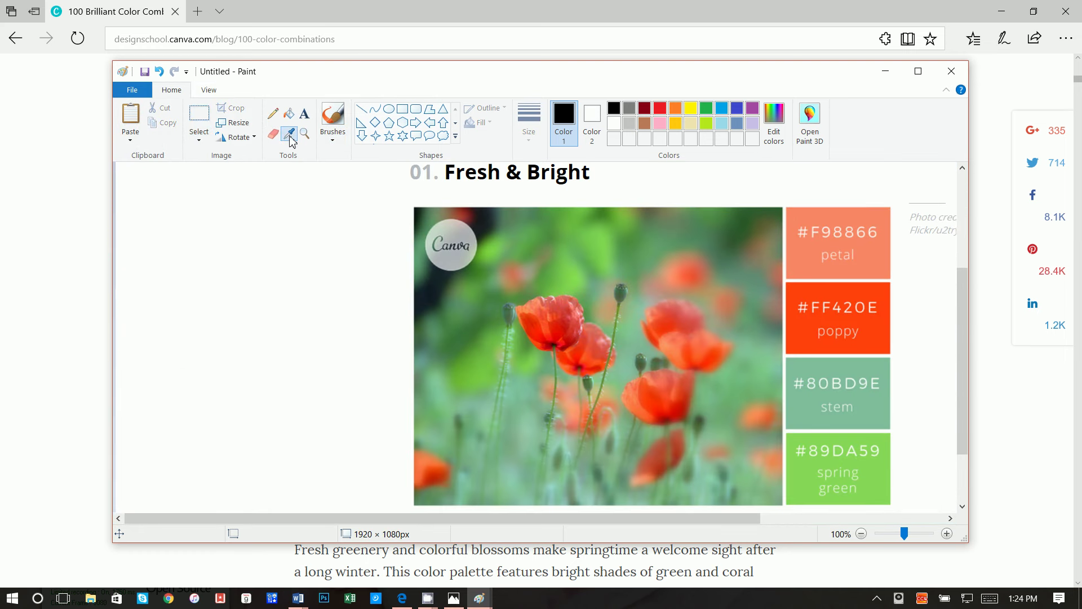
click(800, 261)
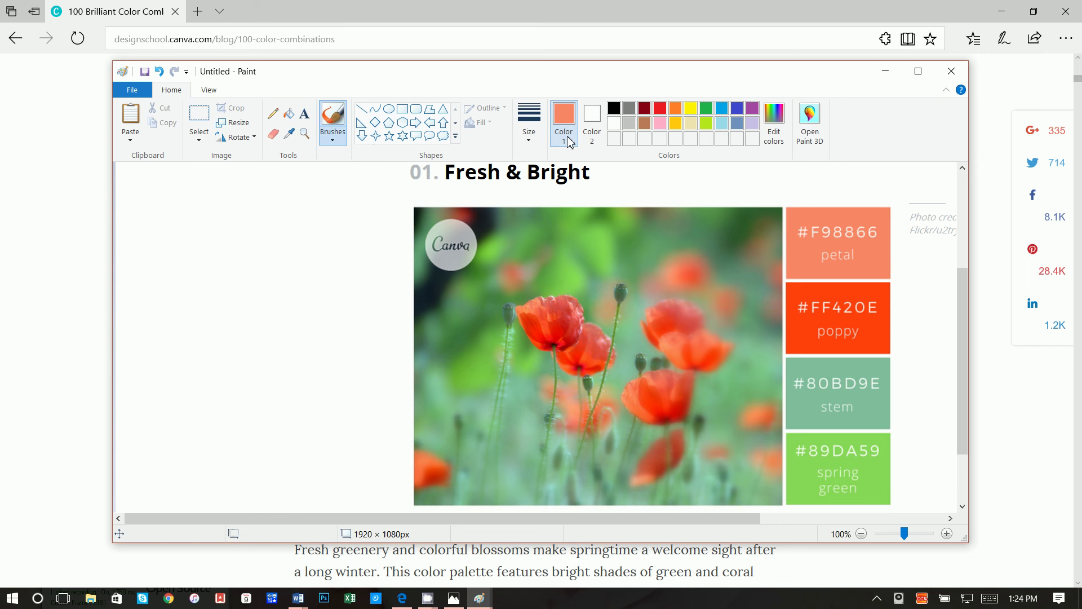
click(774, 121)
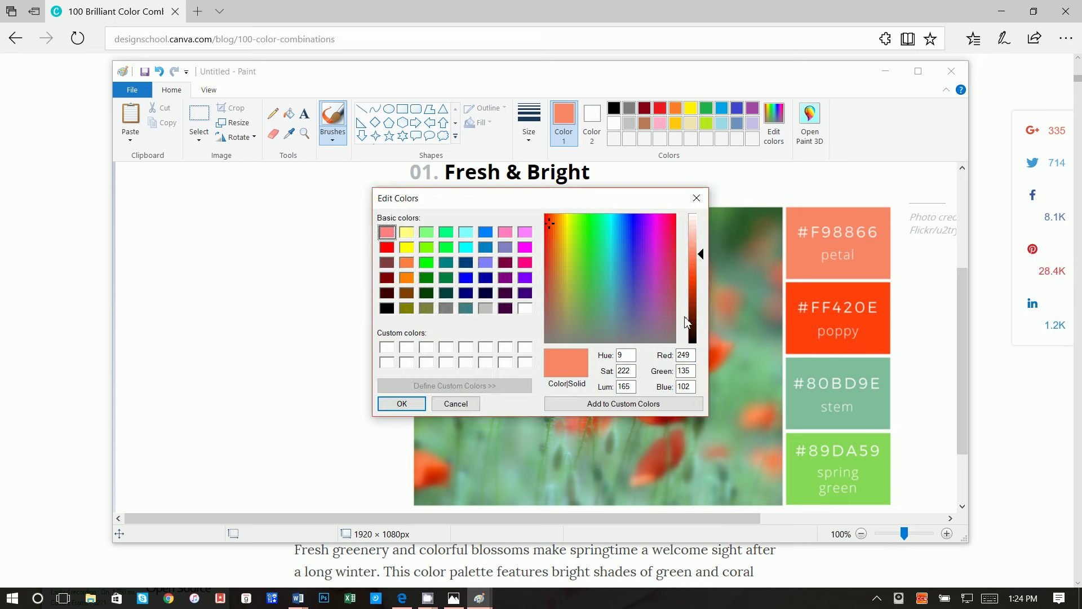
double_click(693, 354)
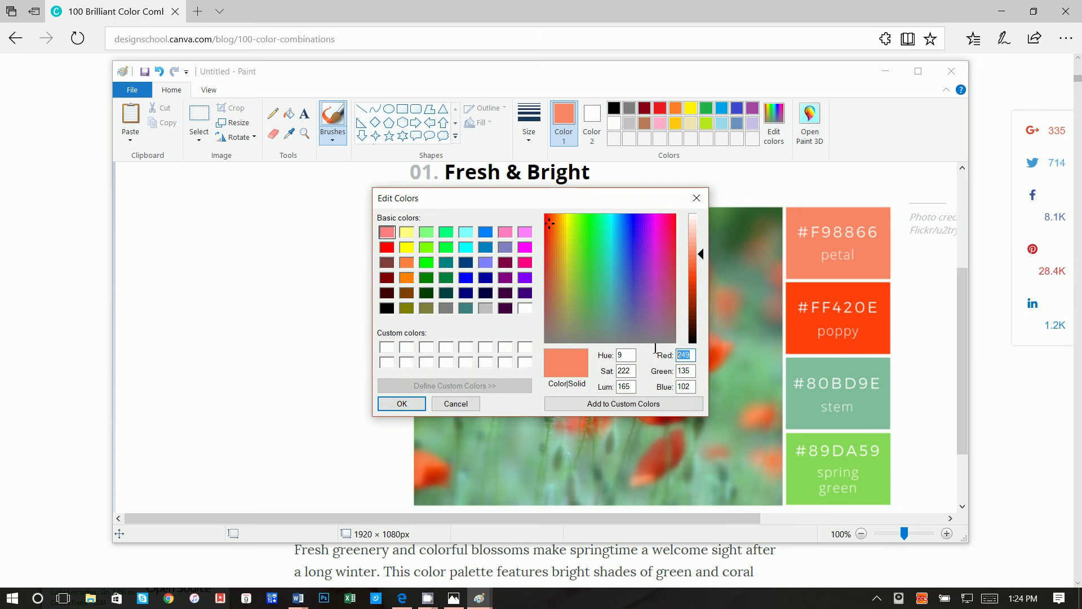
double_click(692, 371)
double_click(691, 386)
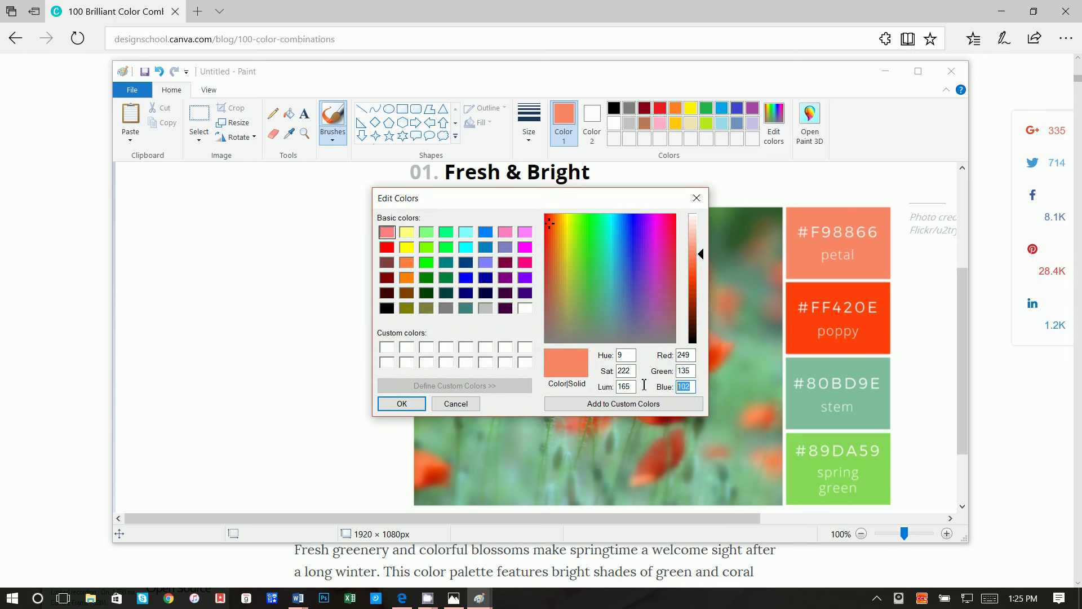
click(697, 198)
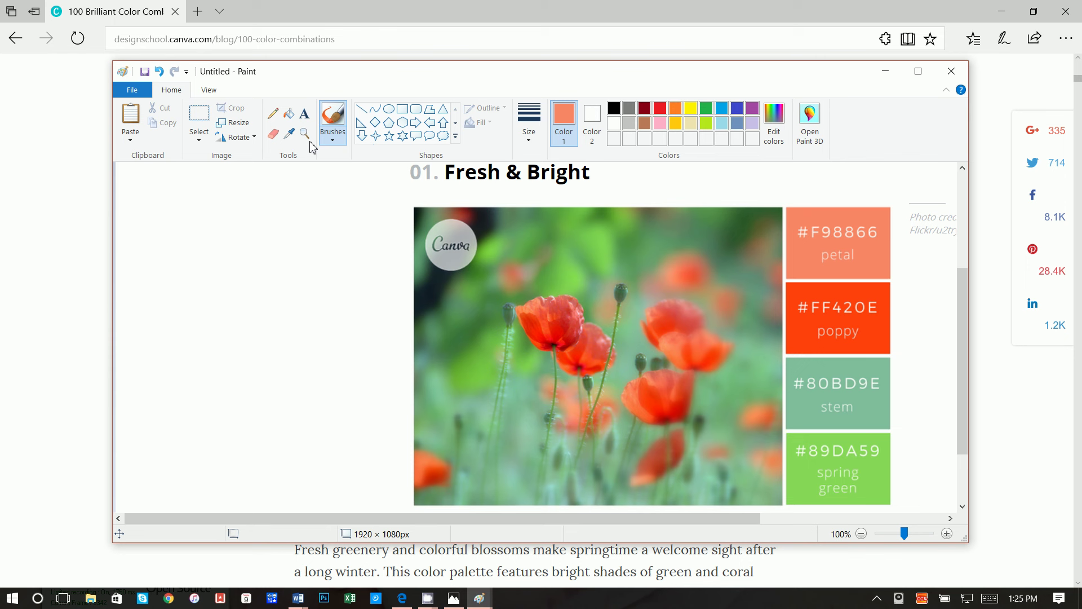
Sample the poppy swatch #FF420E with the Color picker and check its RGB values in Edit Colors
click(291, 134)
click(802, 336)
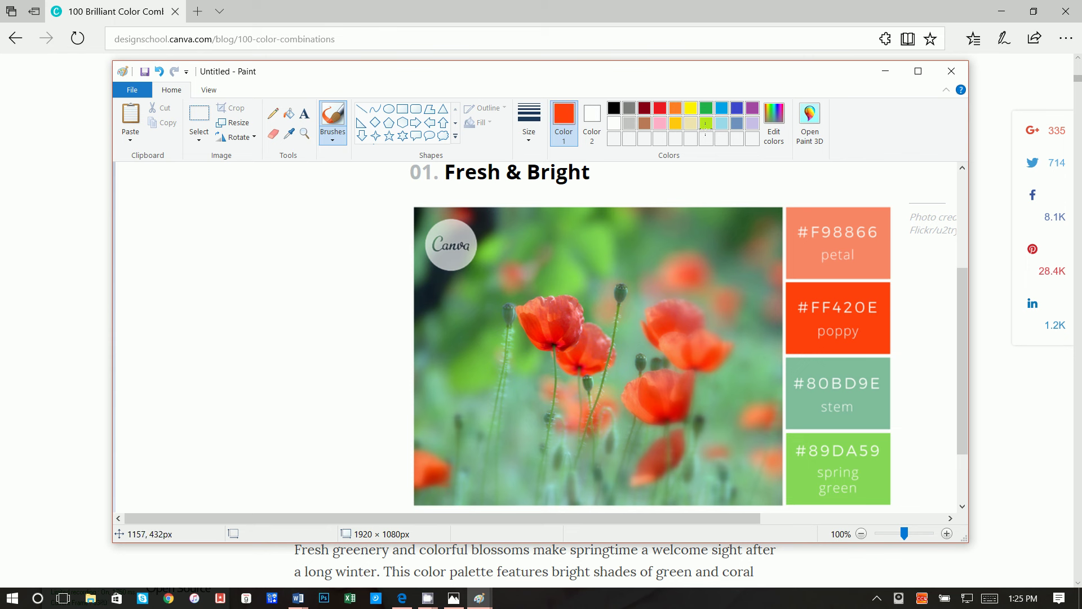
click(772, 128)
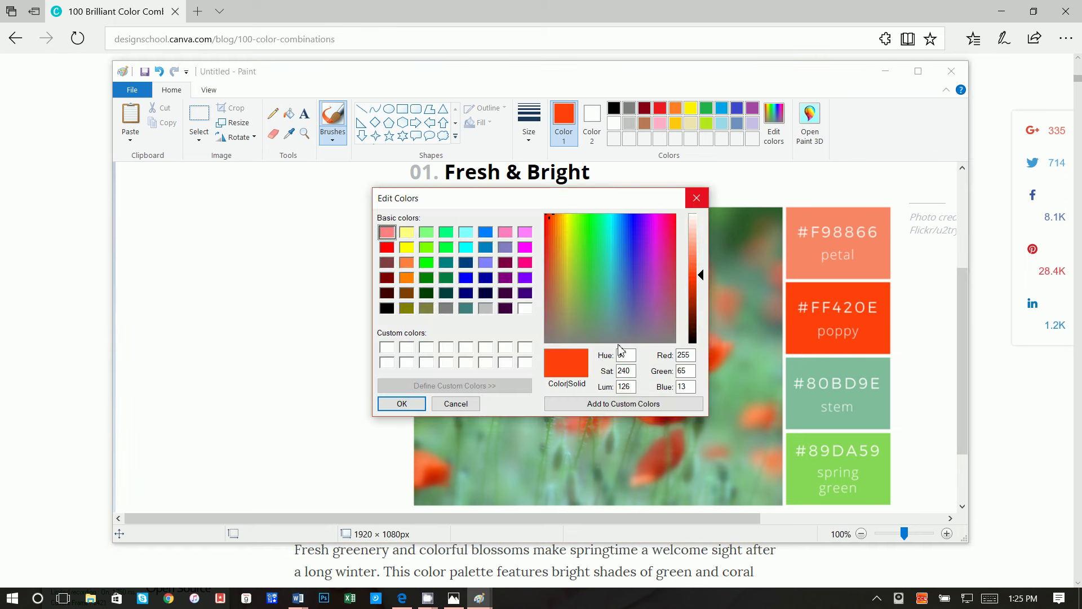
double_click(684, 355)
double_click(683, 370)
double_click(683, 386)
click(697, 197)
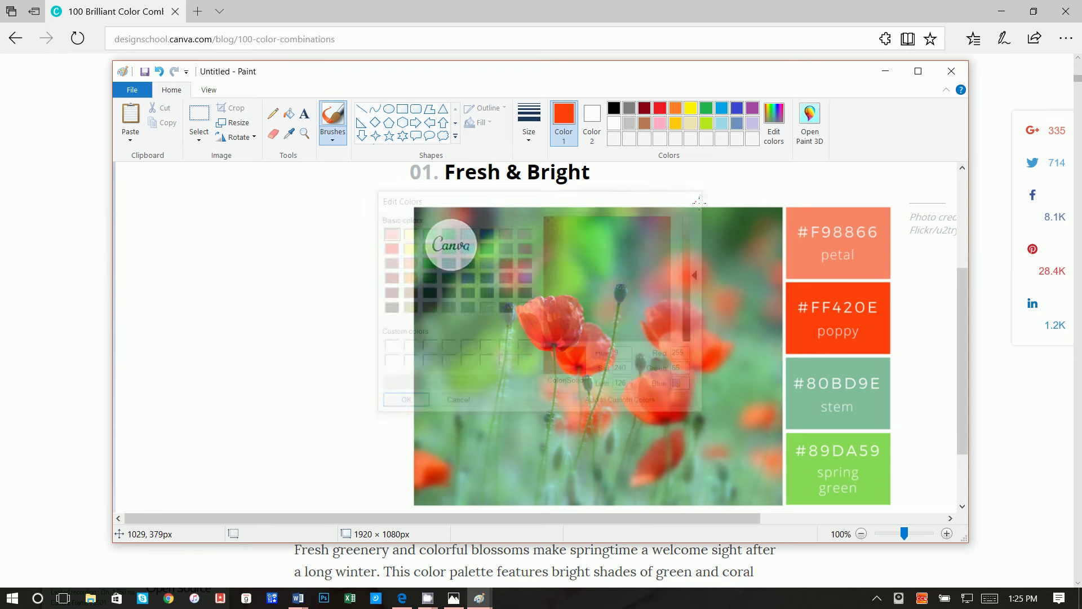
Sample the stem swatch #80BD9E with the Color picker and check its RGB values in Edit Colors
click(291, 135)
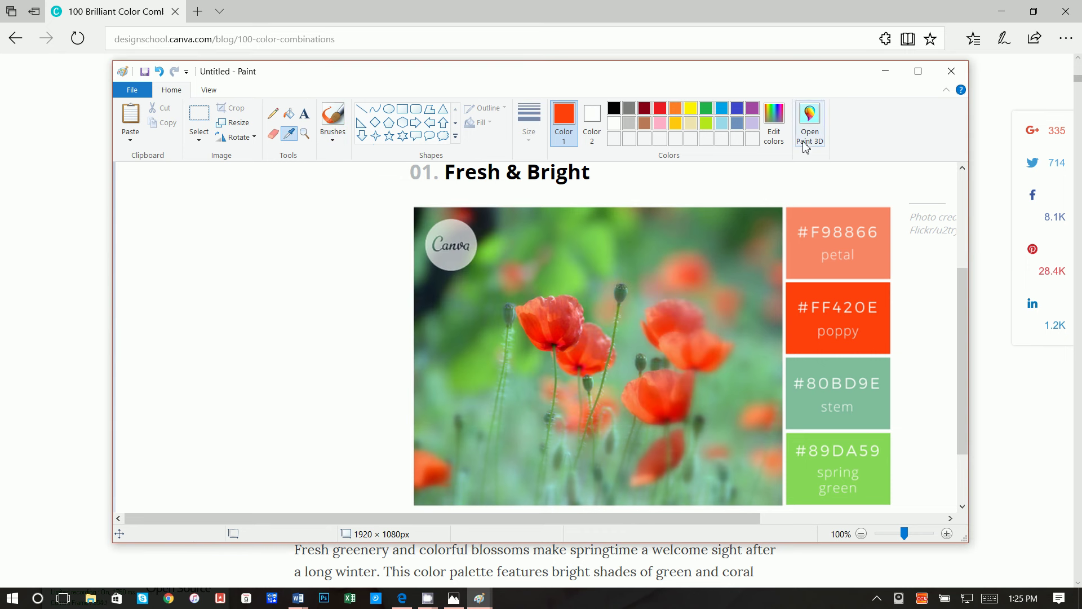
click(816, 407)
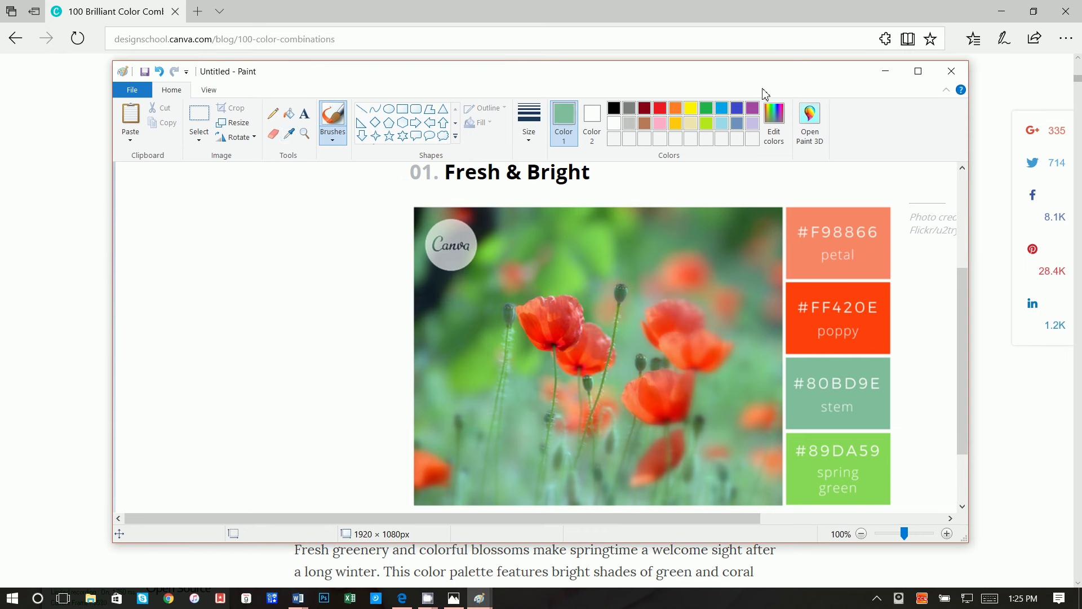
click(776, 121)
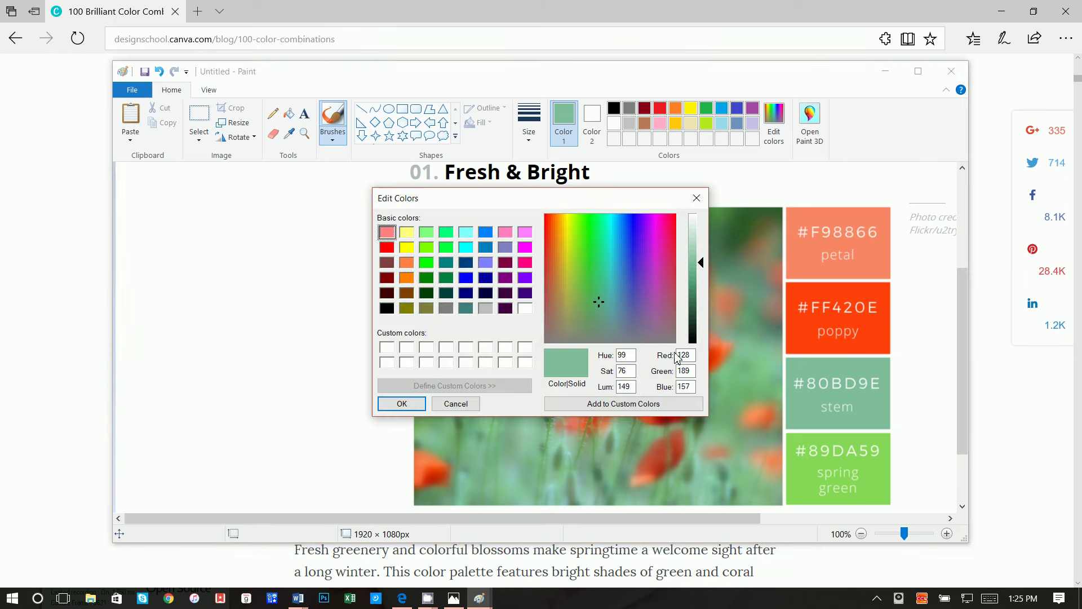
drag(690, 371, 639, 388)
click(698, 198)
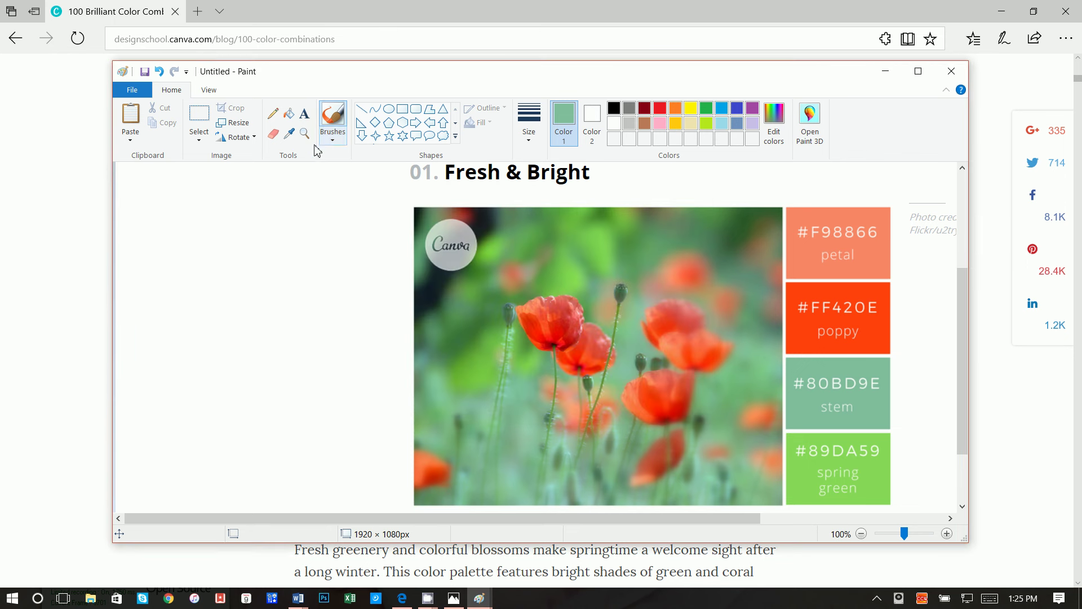
Sample the spring green swatch #89DA59 with the Color picker and read its RGB values in Edit Colors
click(289, 133)
click(811, 467)
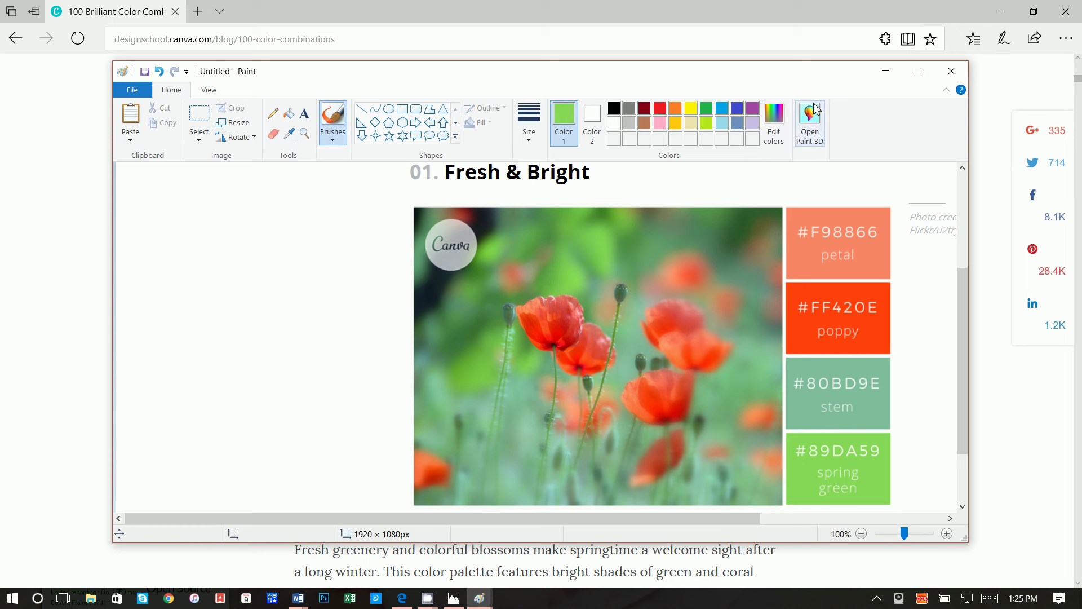
click(774, 122)
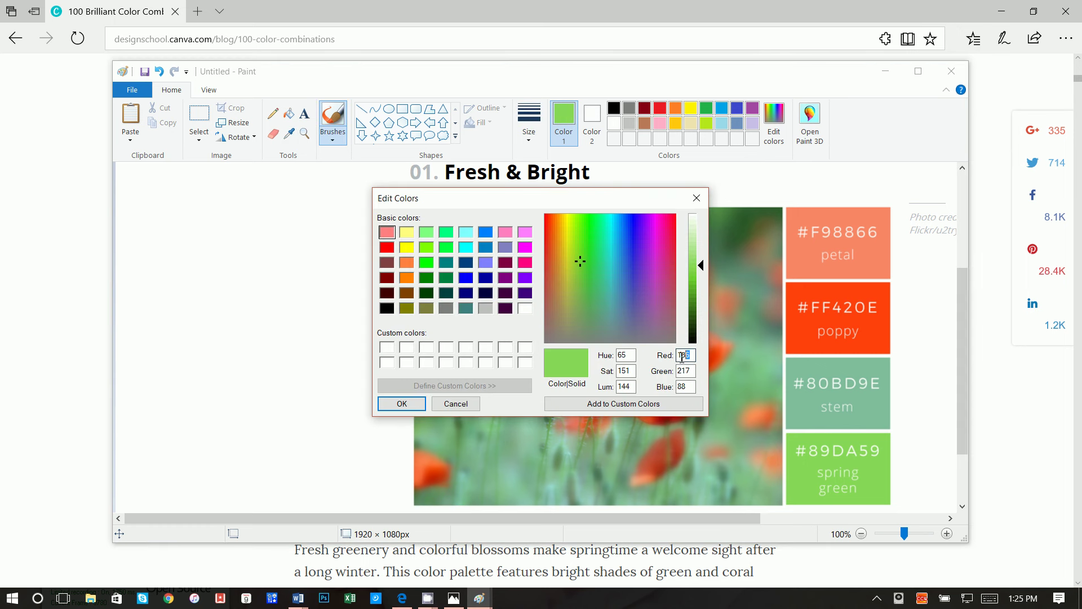
drag(691, 371, 654, 373)
click(697, 198)
Close Paint without saving the palette screenshot and switch to the Document3 card in Word
click(948, 79)
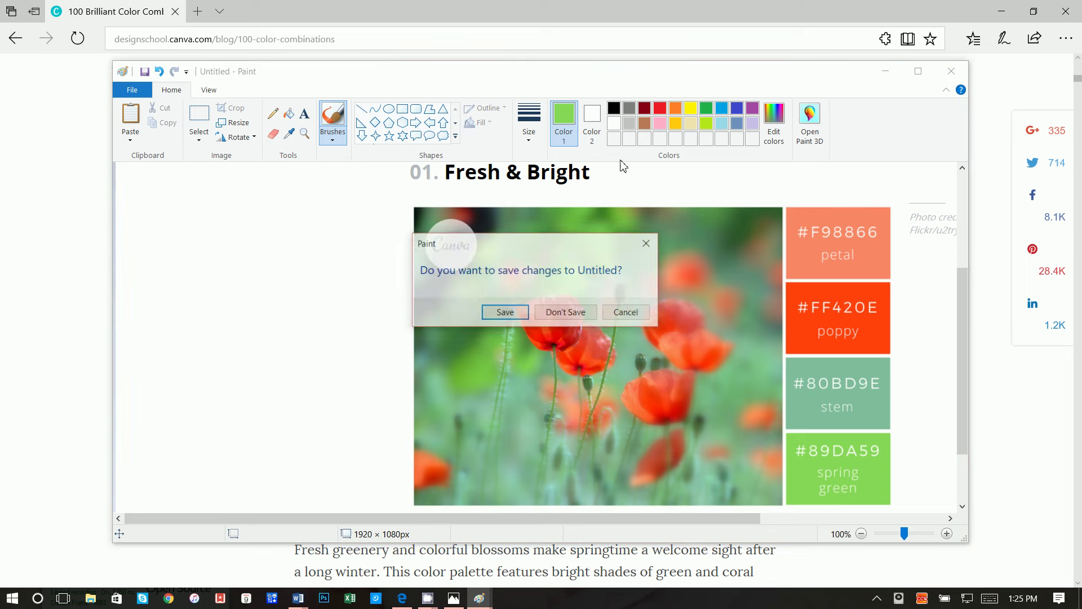
click(586, 318)
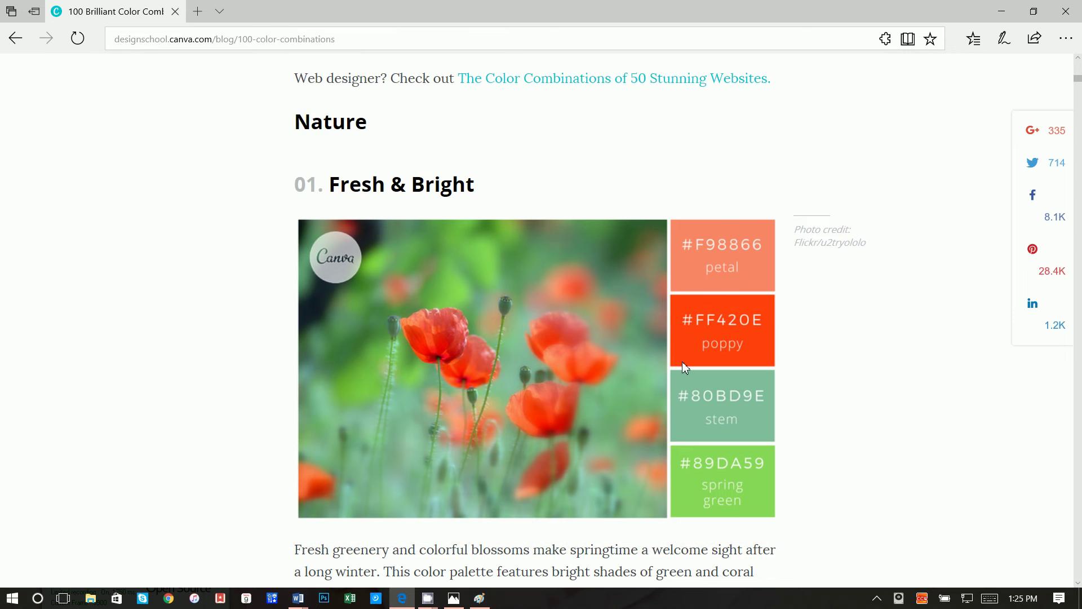
mouse_move(298, 597)
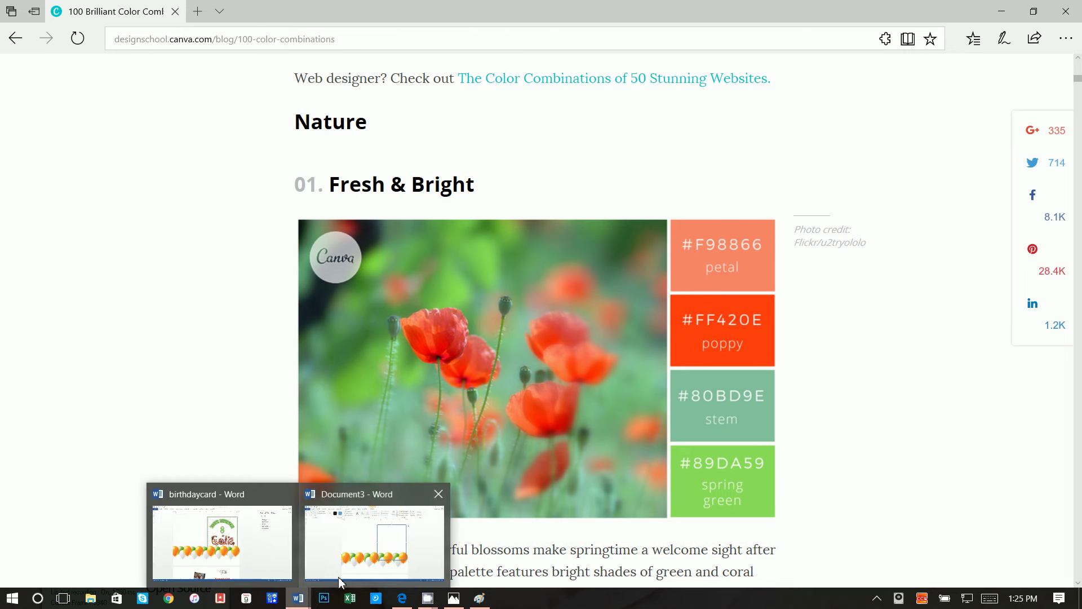
click(346, 572)
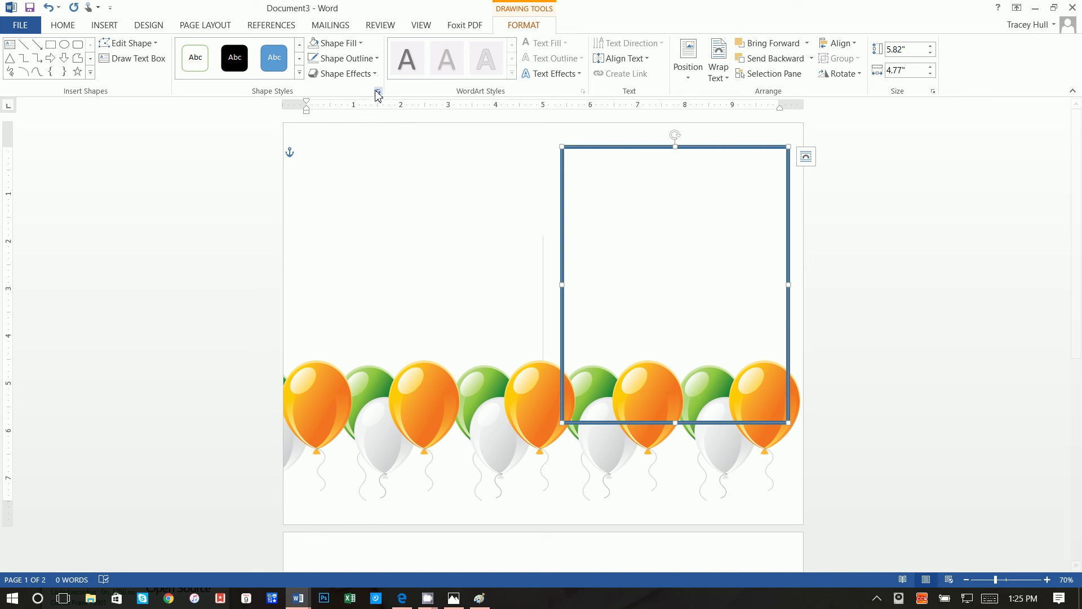
Recolour the front rectangle's outline with the muted stem green from the recent colours, and reopen the outline colour choices
click(349, 58)
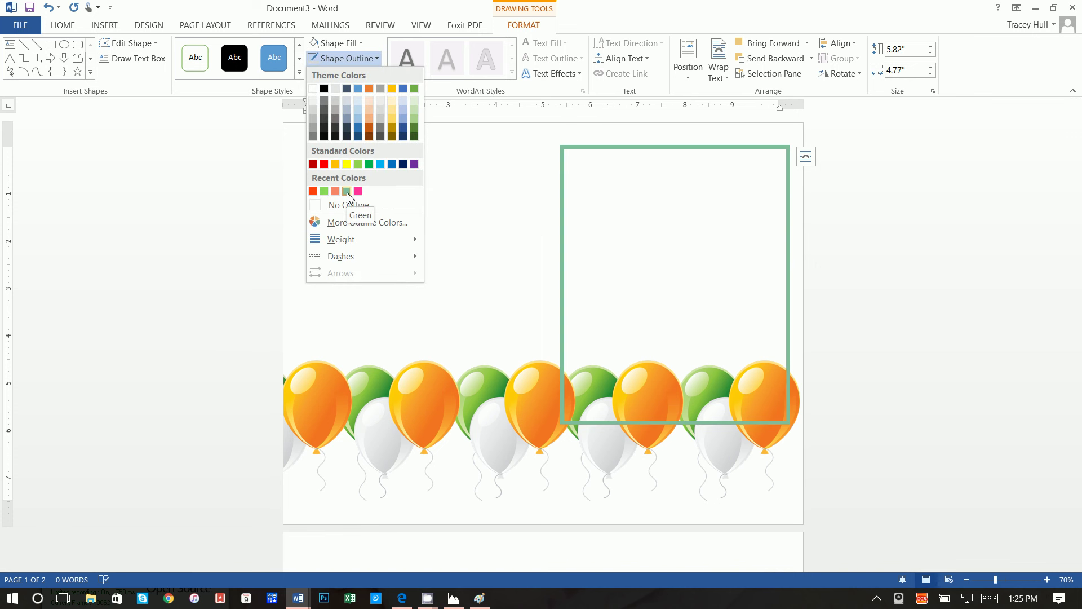
click(346, 191)
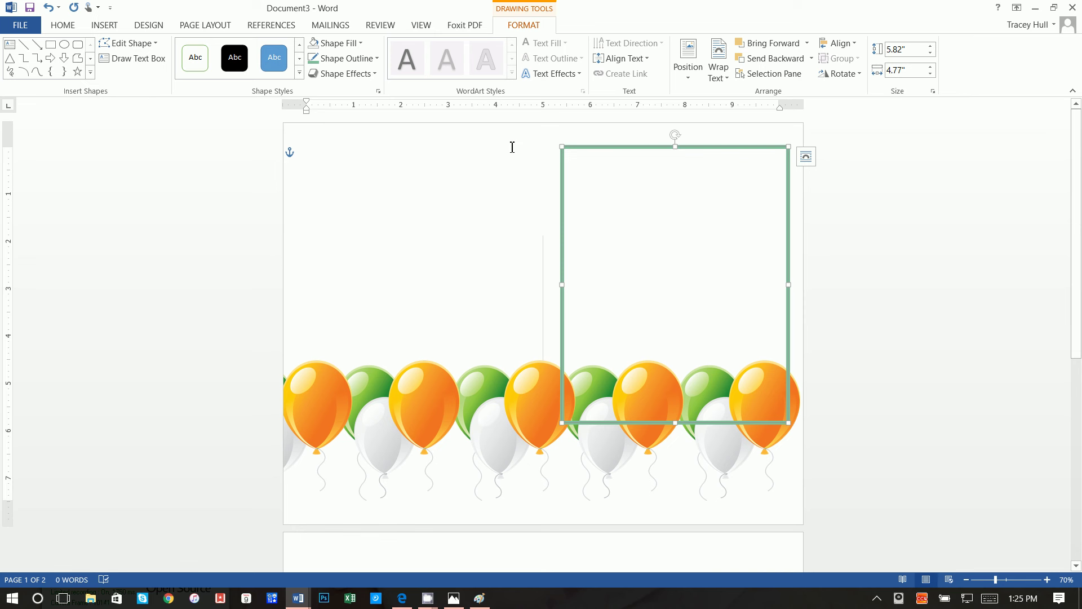
click(332, 61)
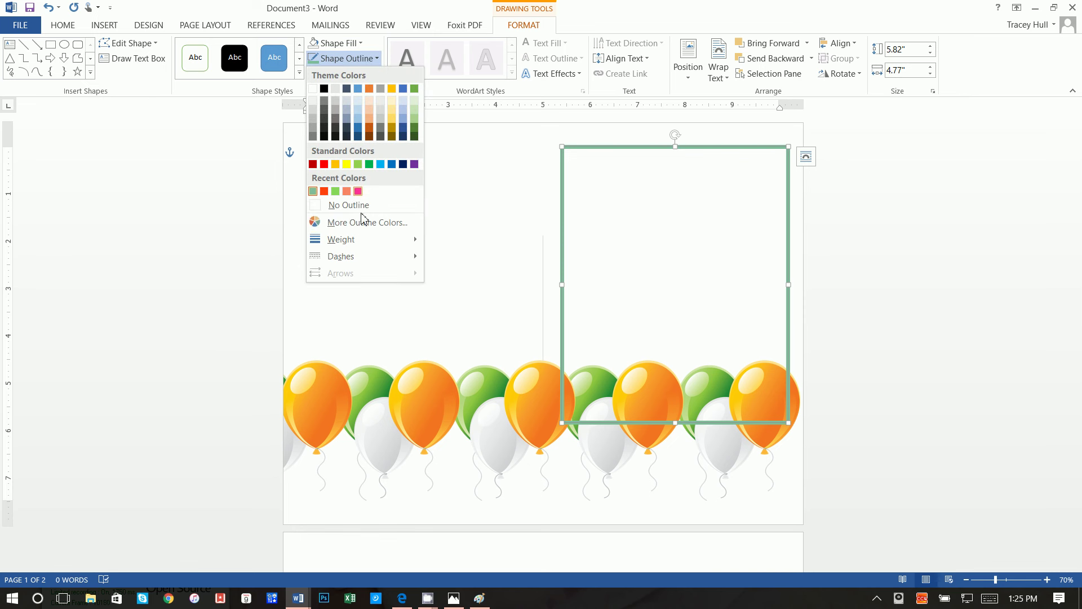